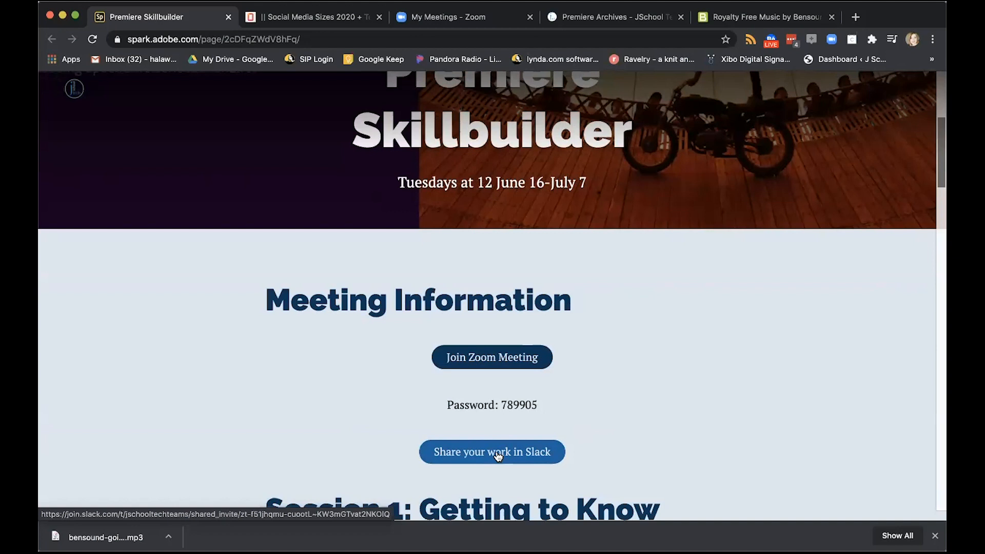
Look through the Premiere Skillbuilder page from the meeting information down to the Session 2: Social media edits section
scroll(498, 456, "down", 4)
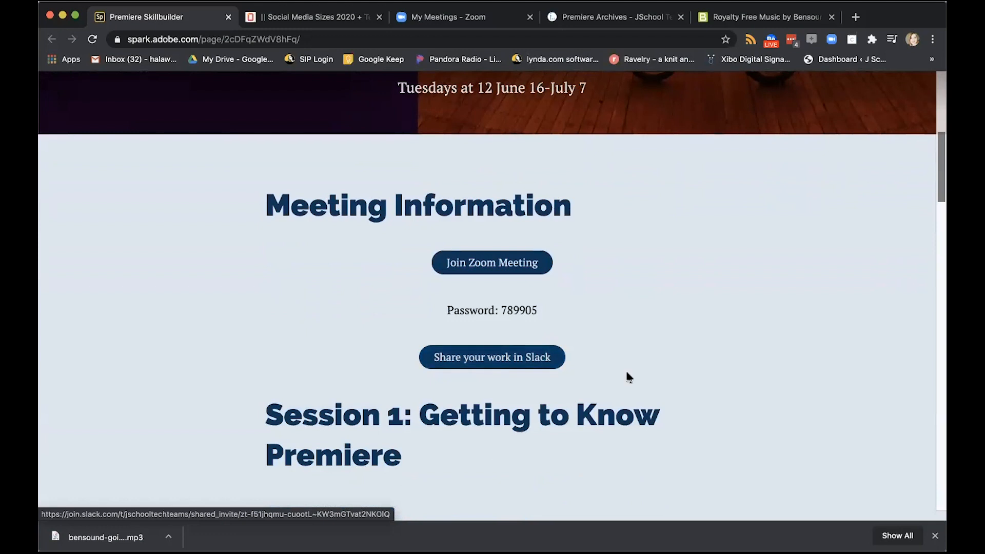
scroll(640, 356, "down", 10)
scroll(640, 358, "down", 20)
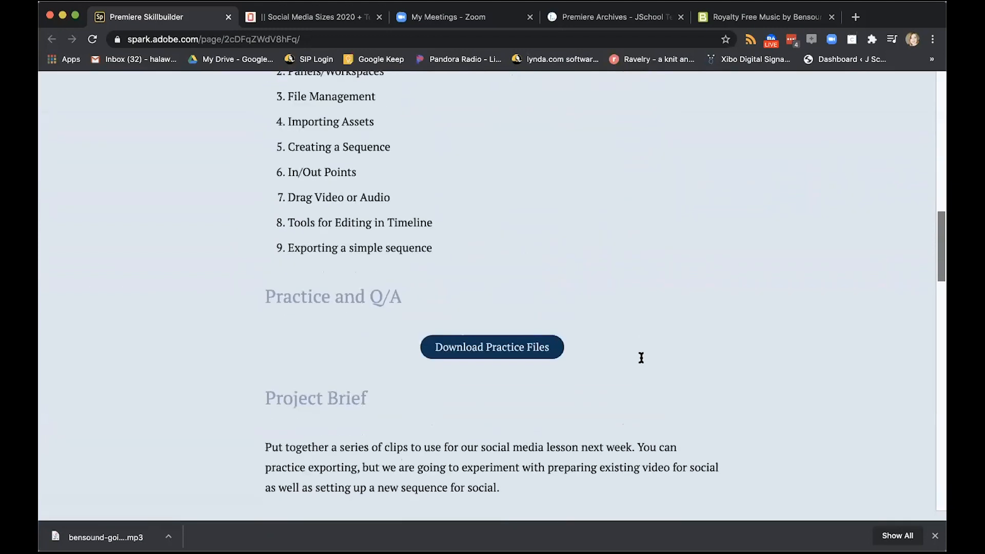
scroll(641, 357, "down", 3)
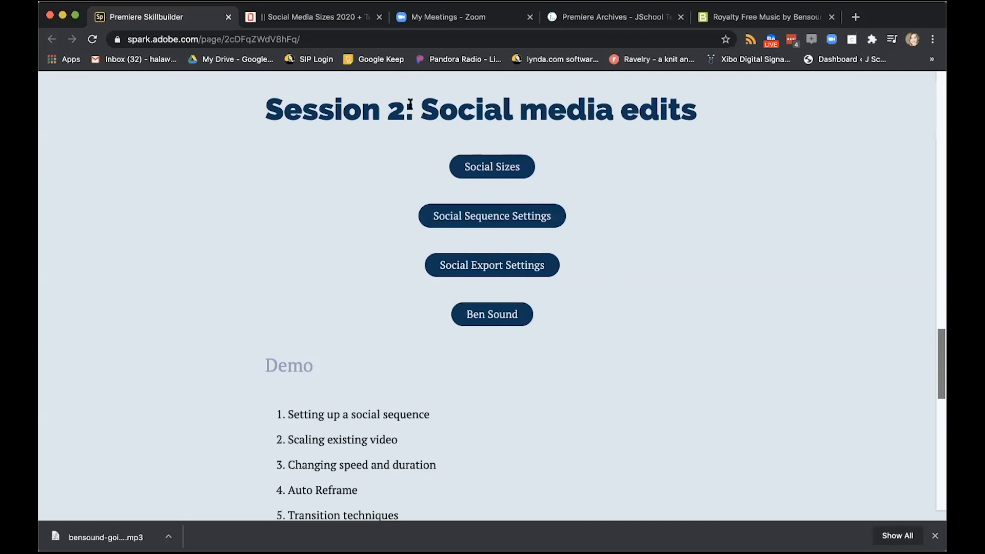
Examine the Instagram feed and stories video dimensions on the socialsizes.io reference page
left_click(316, 18)
scroll(380, 218, "up", 15)
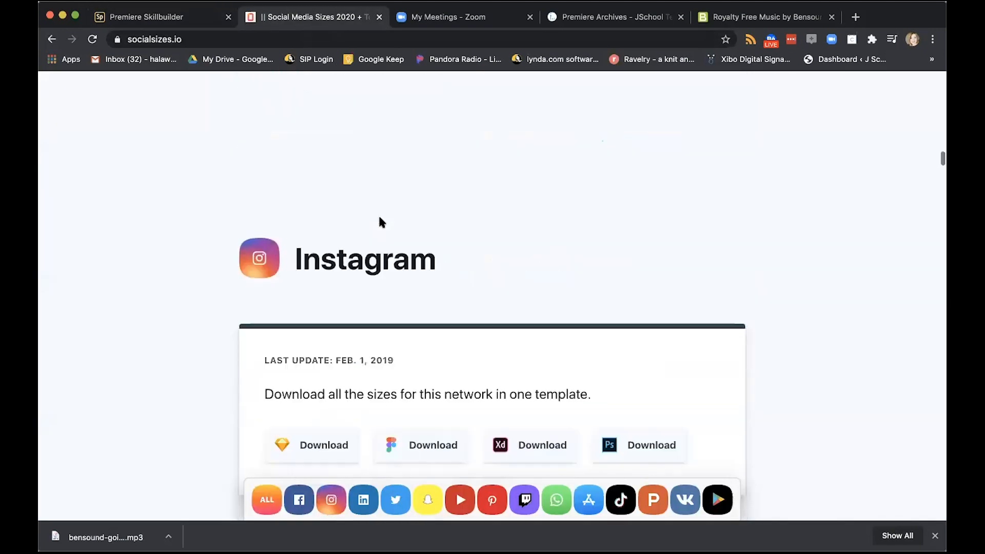
scroll(381, 221, "up", 10)
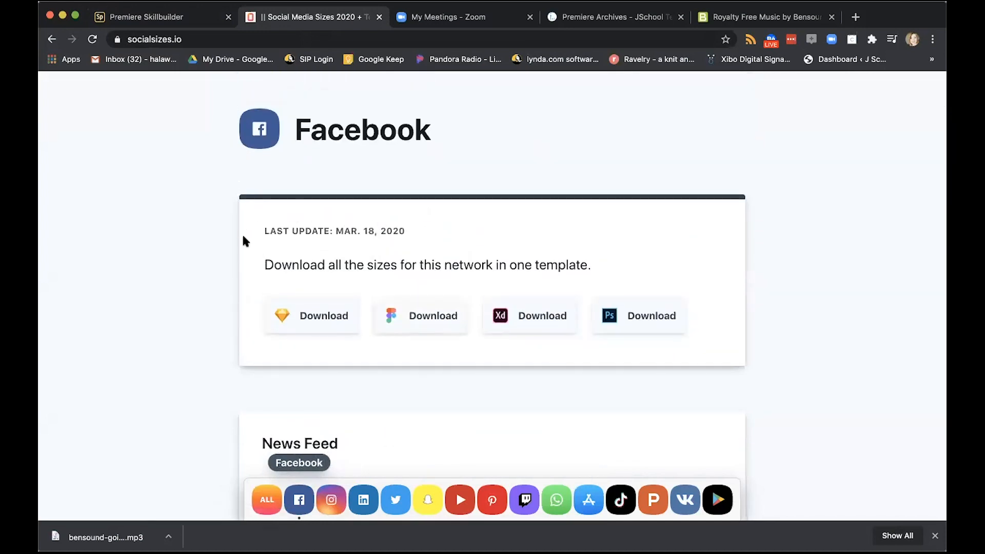
scroll(245, 237, "up", 20)
scroll(244, 241, "up", 3)
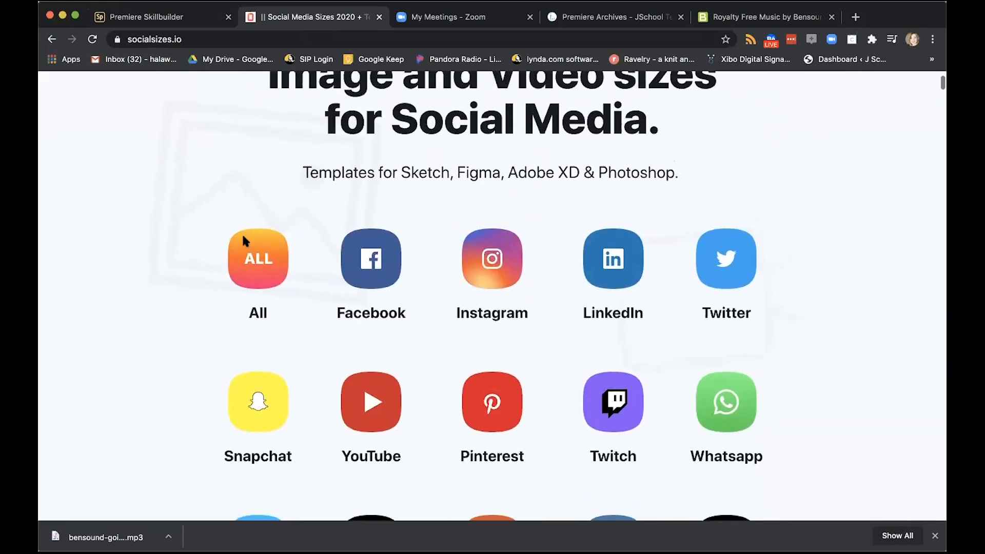
left_click(493, 265)
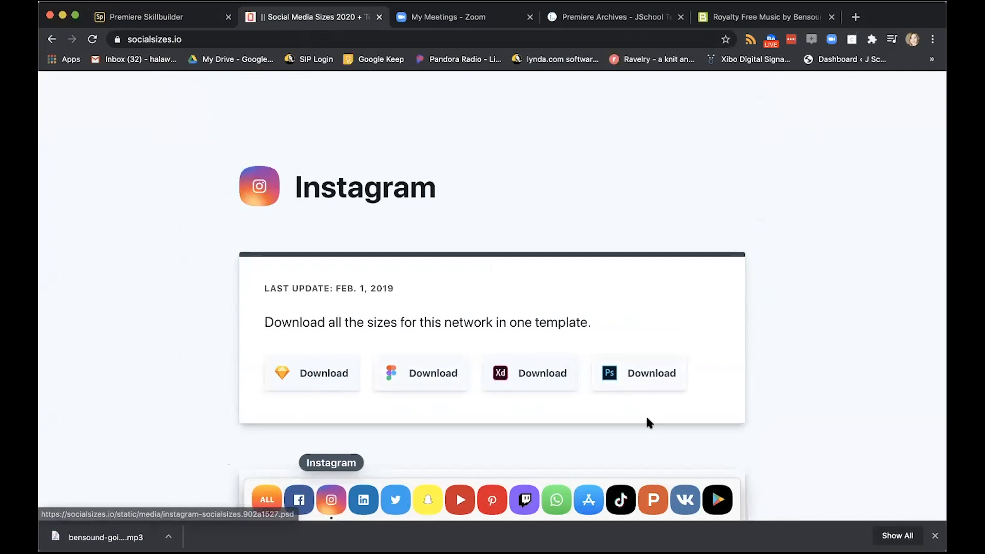
scroll(648, 422, "down", 5)
scroll(645, 414, "down", 3)
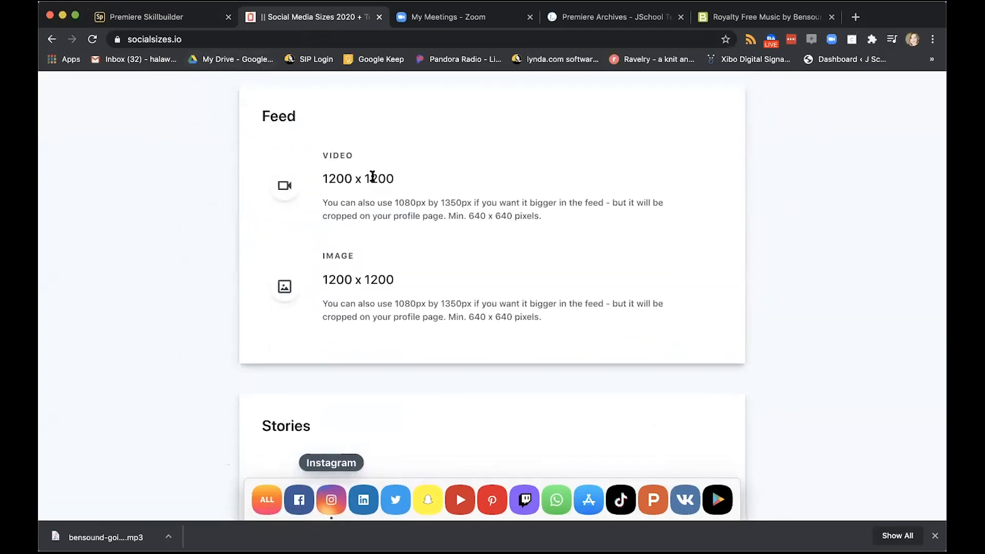
scroll(465, 331, "down", 5)
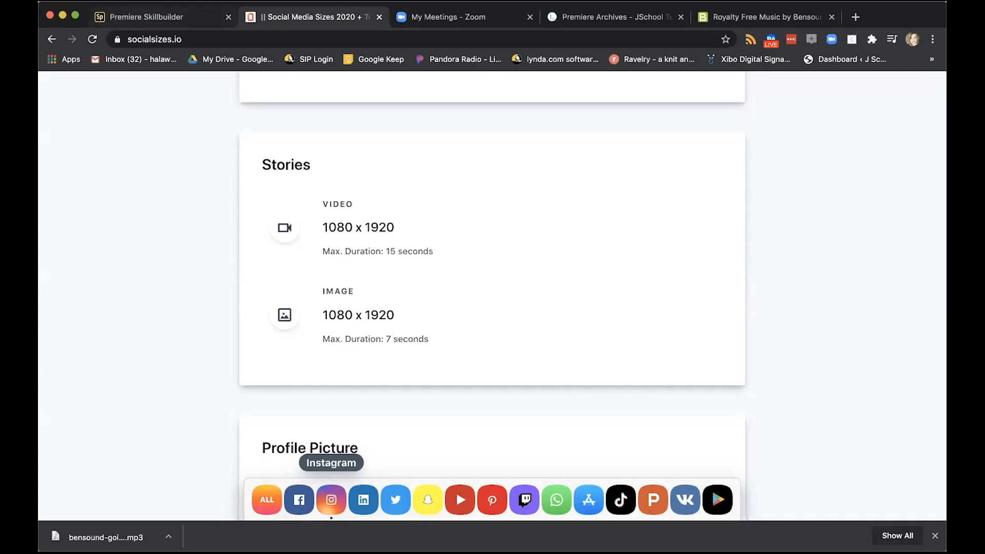
Review the social media posts in the JSchool Tech Premiere archive and the royalty-free tracks on Bensound
left_click(607, 20)
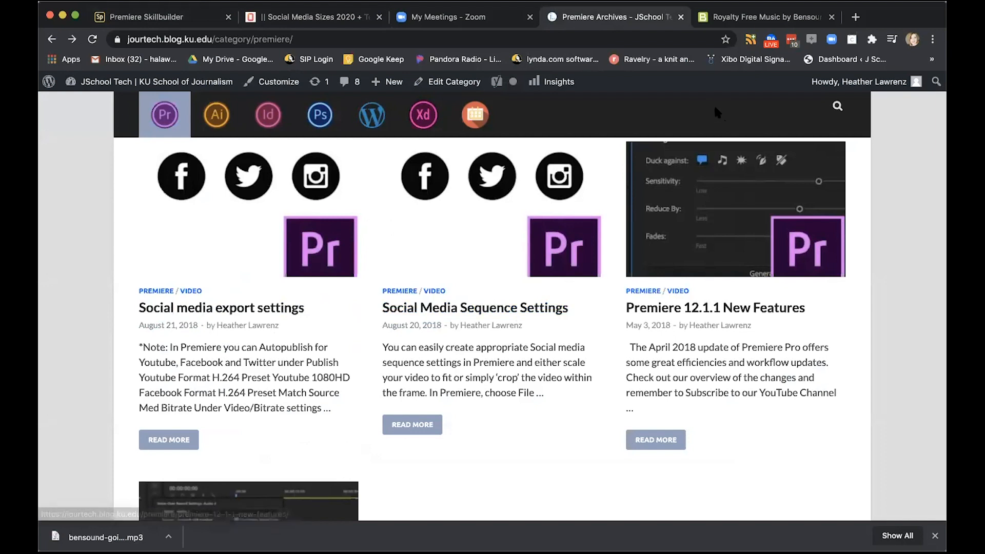
left_click(749, 11)
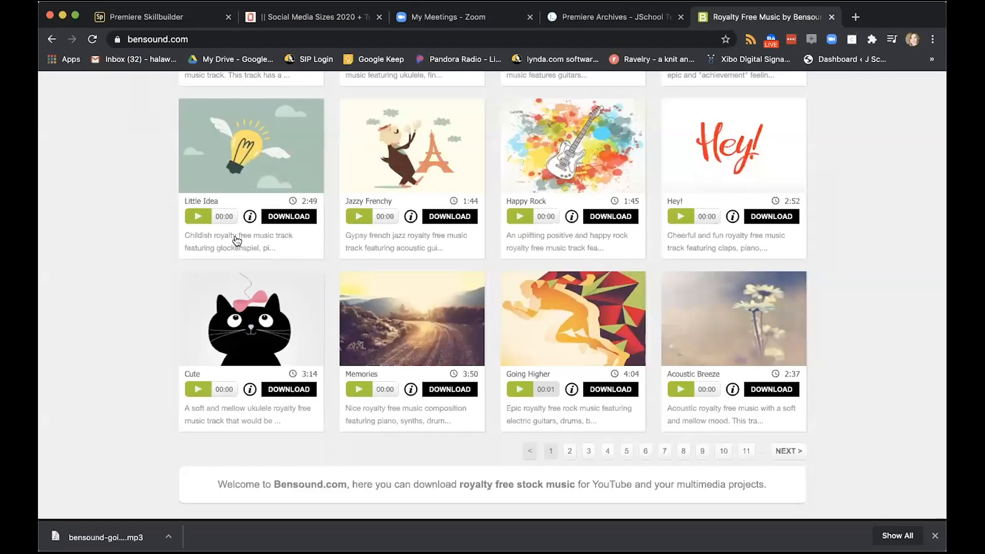
left_click(129, 11)
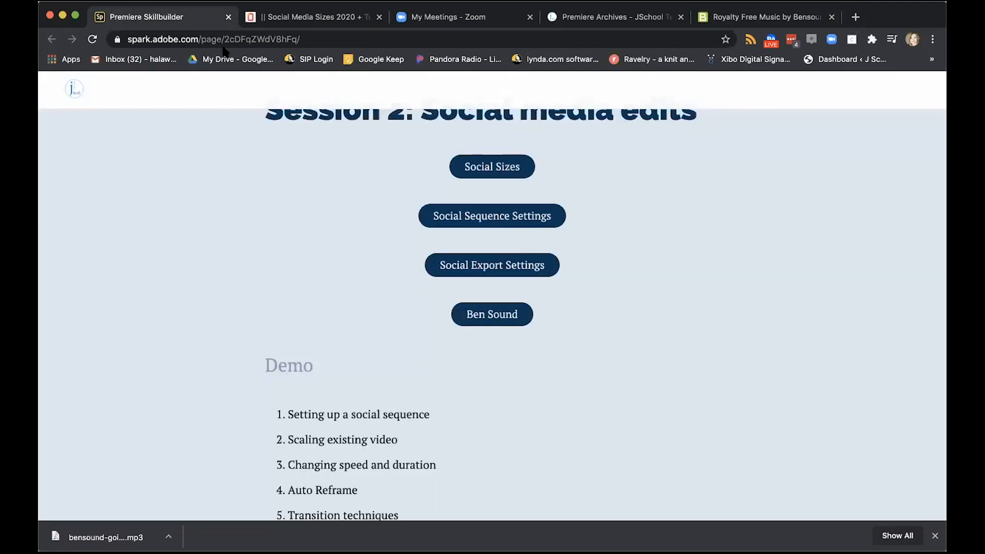
left_click(743, 18)
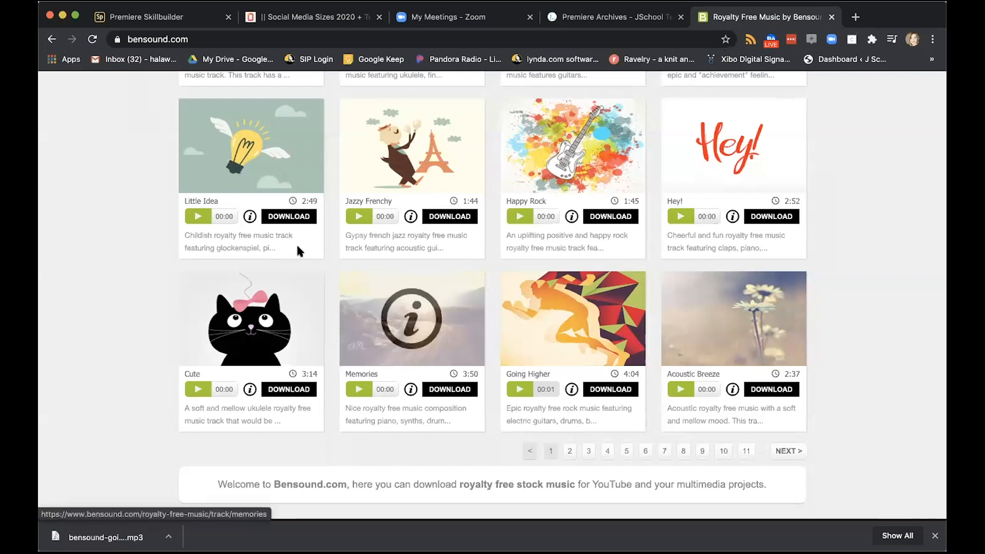
Read the Session 2 demo topics and project brief on the Premiere Skillbuilder page
left_click(118, 18)
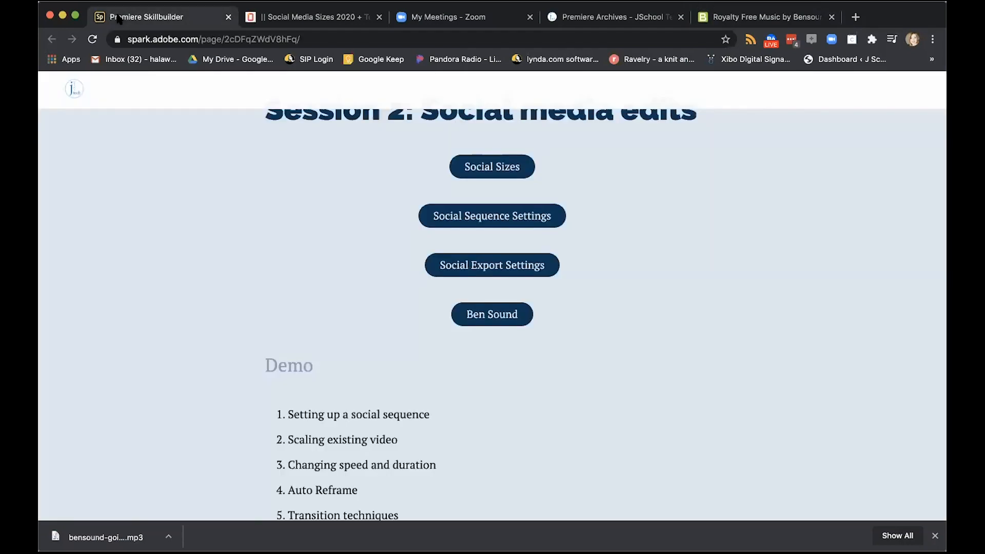
scroll(463, 370, "down", 3)
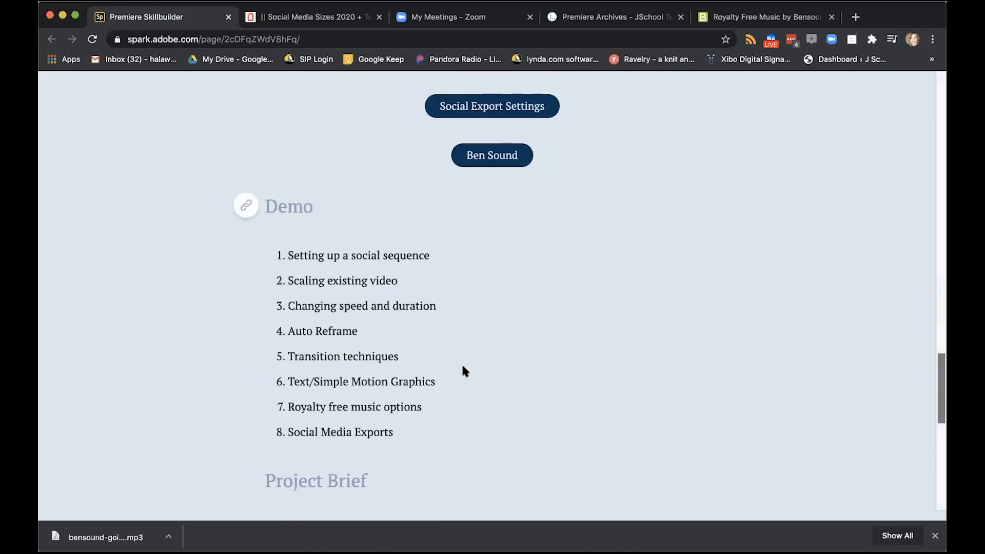
scroll(463, 370, "down", 1)
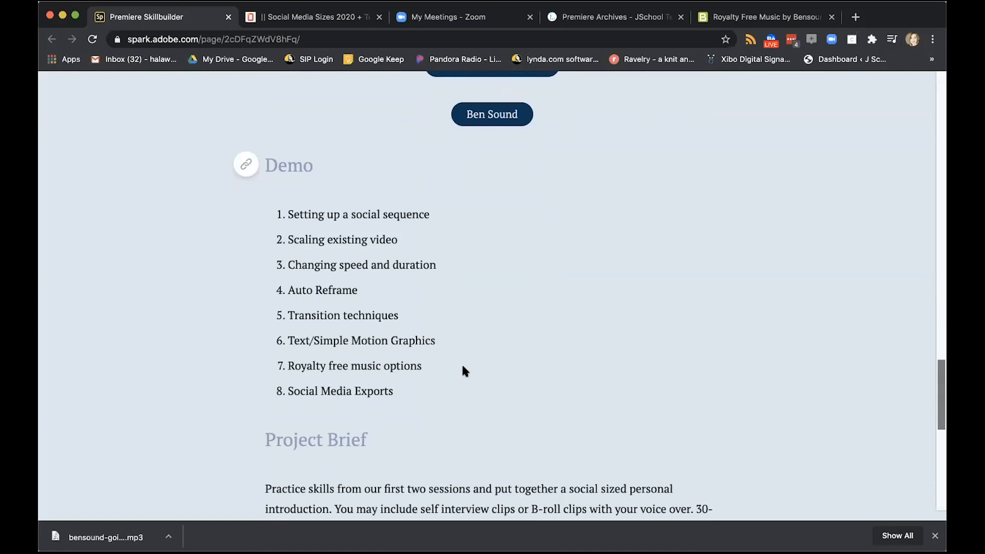
scroll(463, 368, "down", 5)
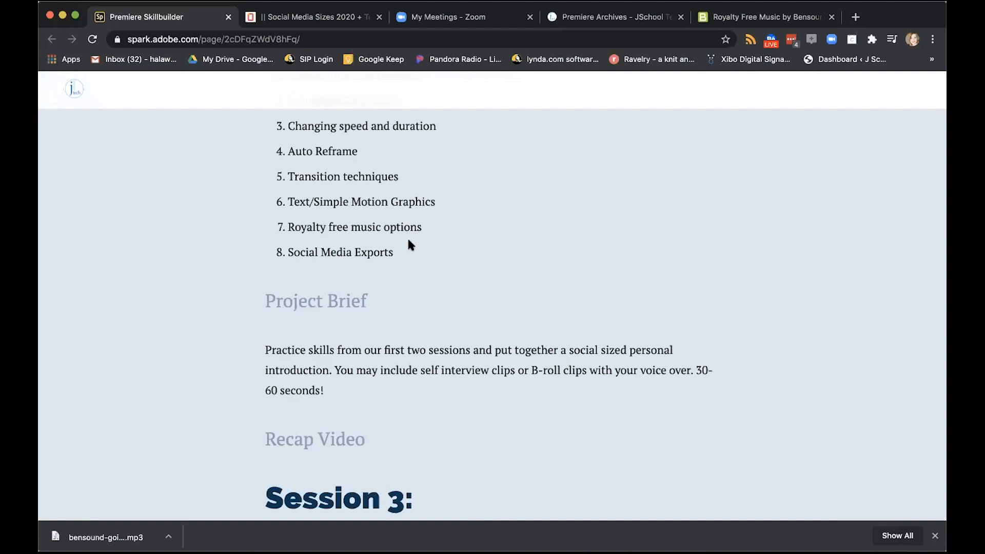
Switch to Premiere Pro and preview the Session 2 sequence from its start, then its final clip
key("super+Tab")
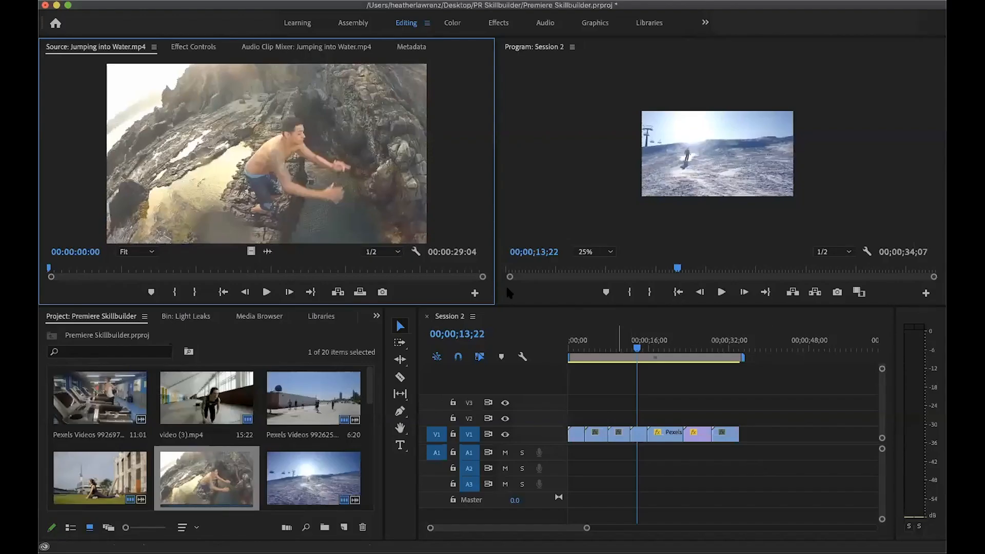
left_click(552, 77)
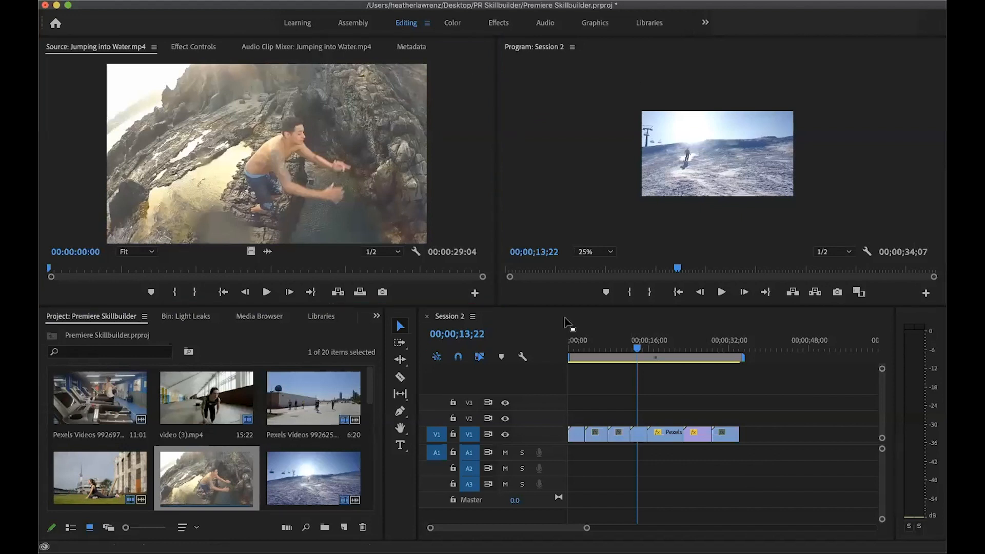
left_click_drag(636, 349, 550, 361)
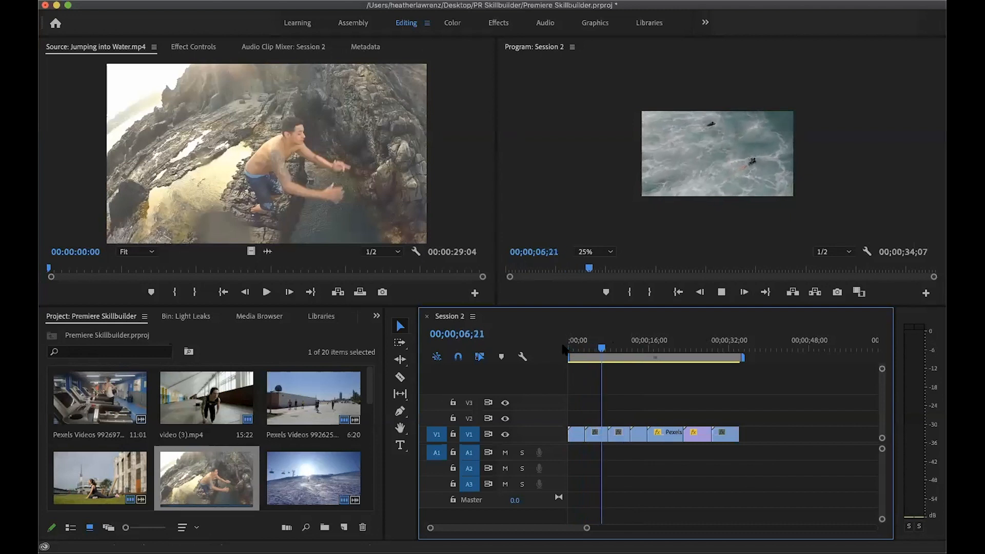
key("space")
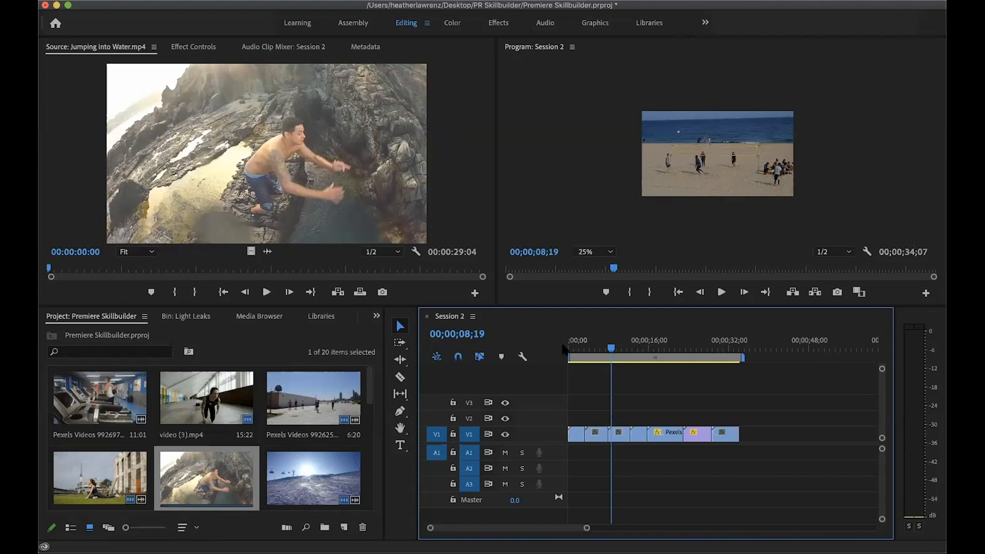
left_click_drag(611, 349, 721, 361)
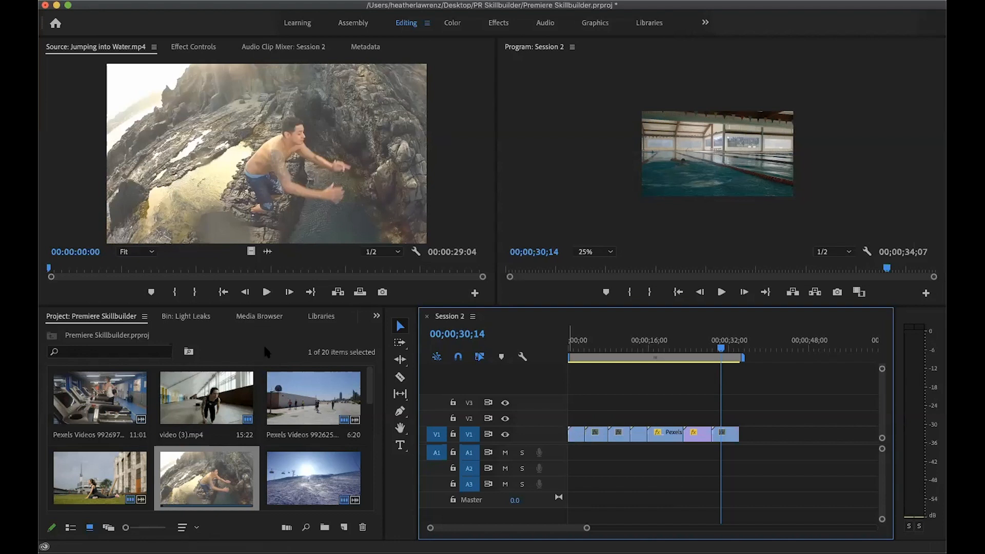
Start a new sequence based on the DSLR 1080p30 preset in the Digital SLR group
left_click(146, 0)
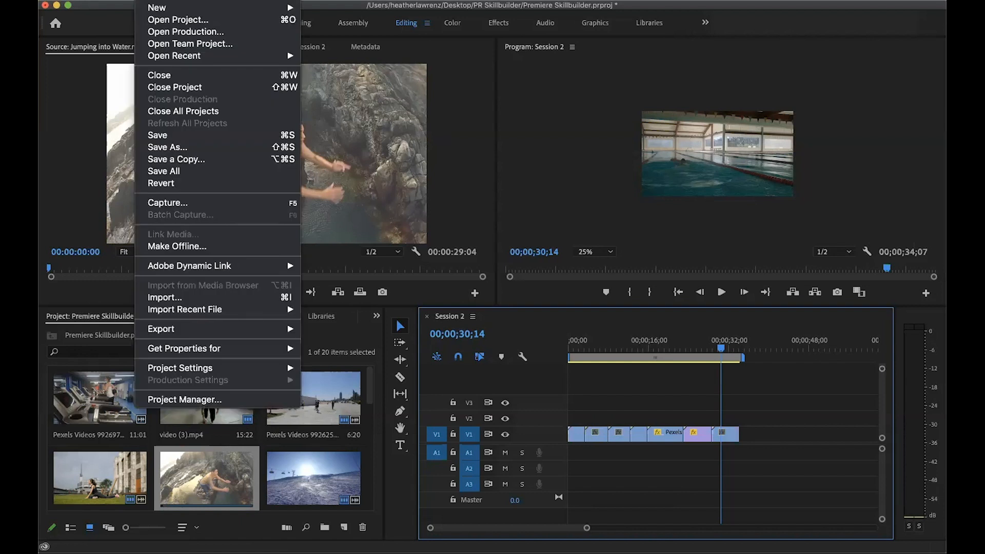
mouse_move(152, 7)
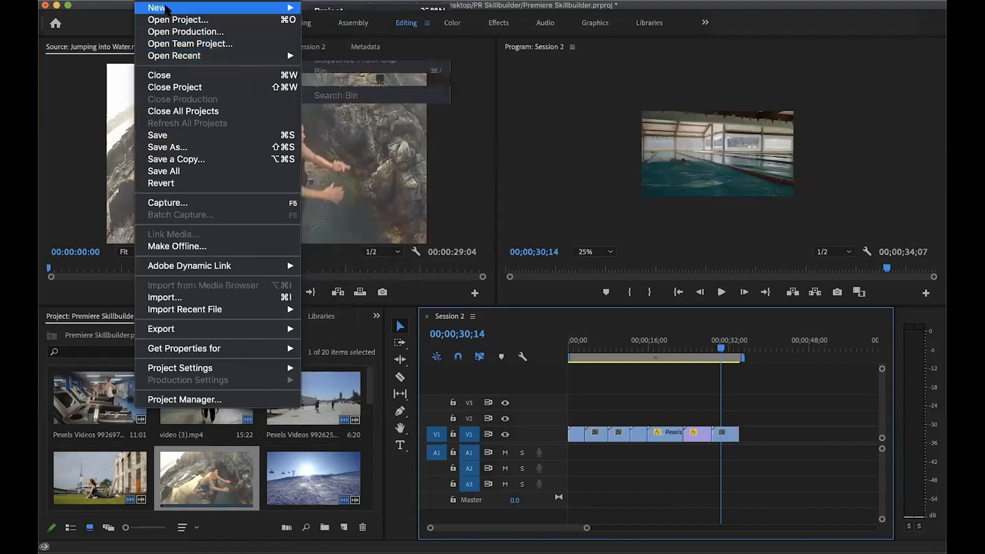
mouse_move(287, 7)
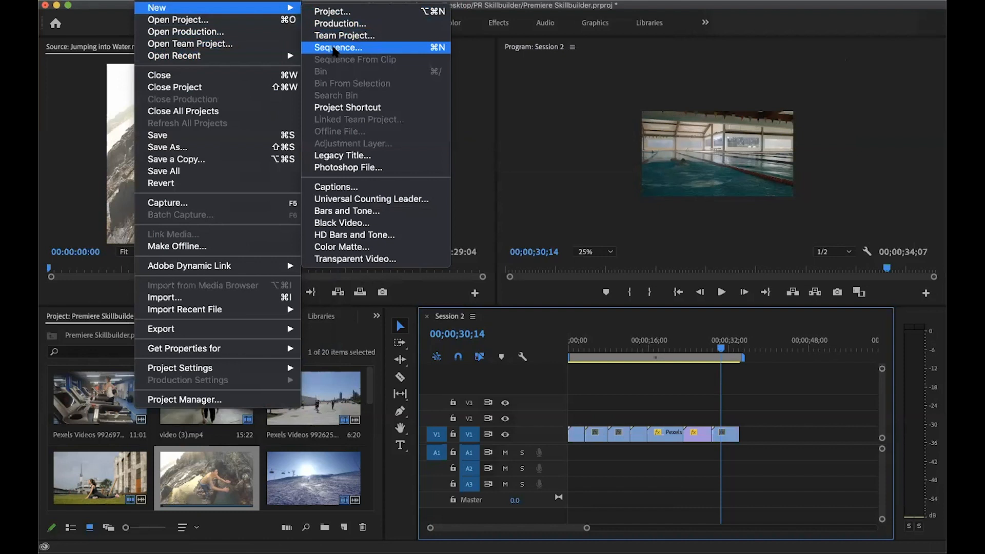
left_click(334, 47)
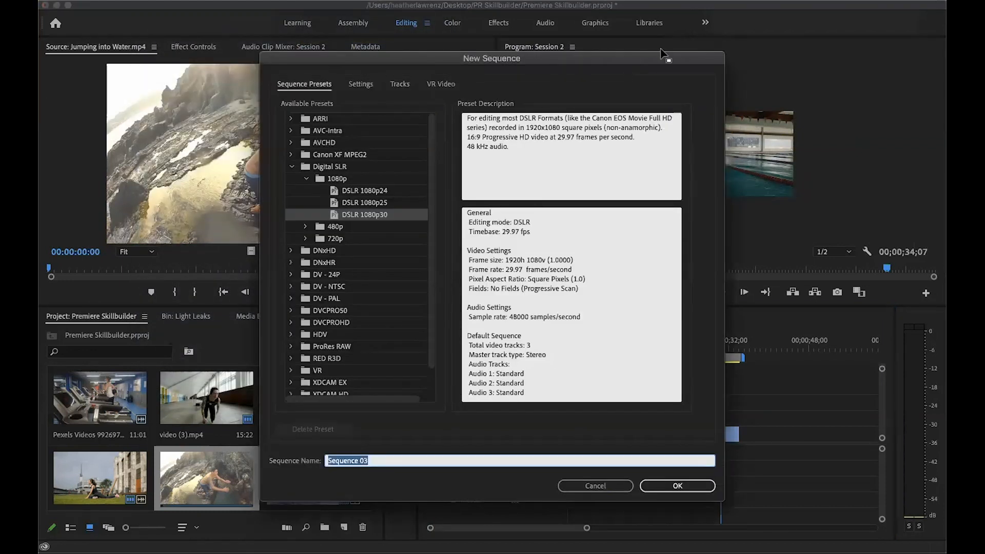
left_click_drag(664, 62, 638, 96)
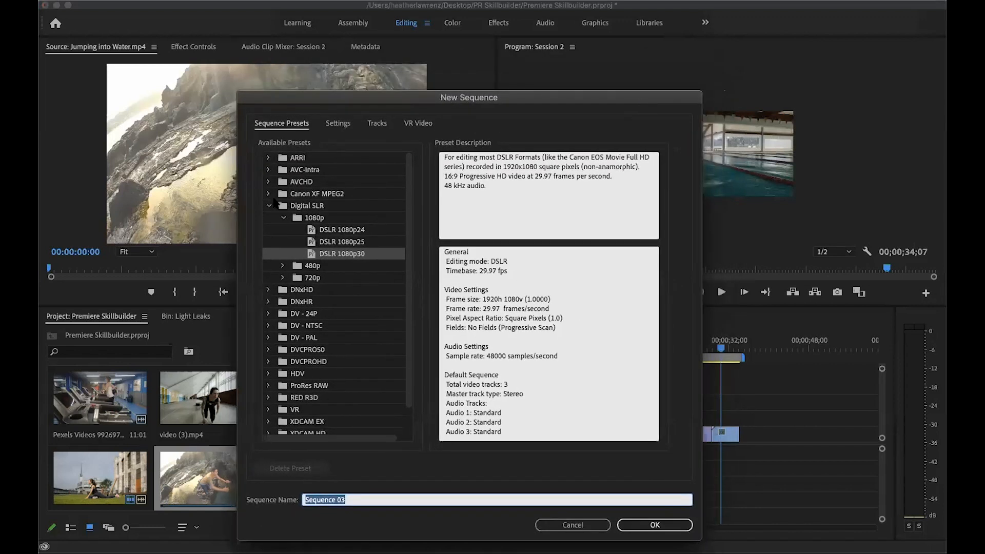
left_click(268, 205)
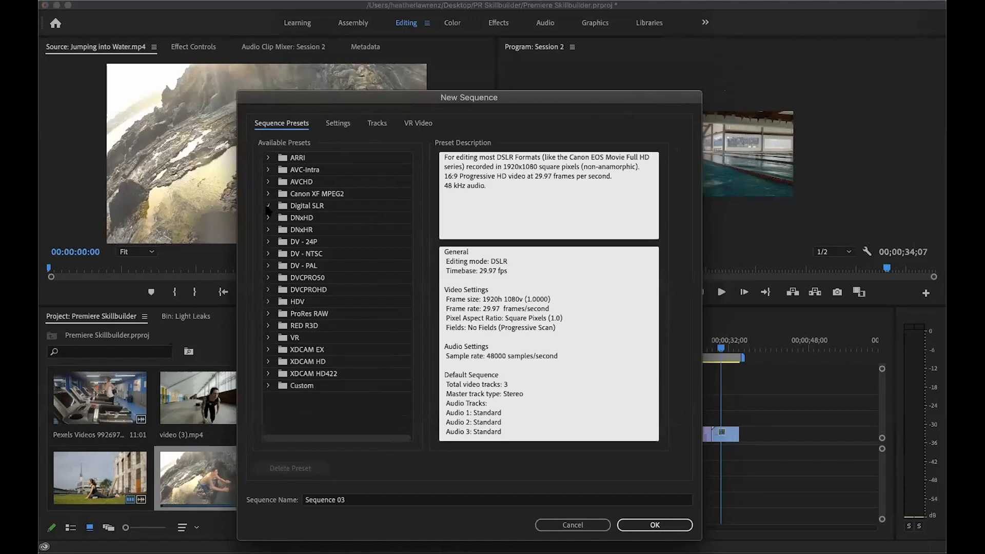
left_click(268, 206)
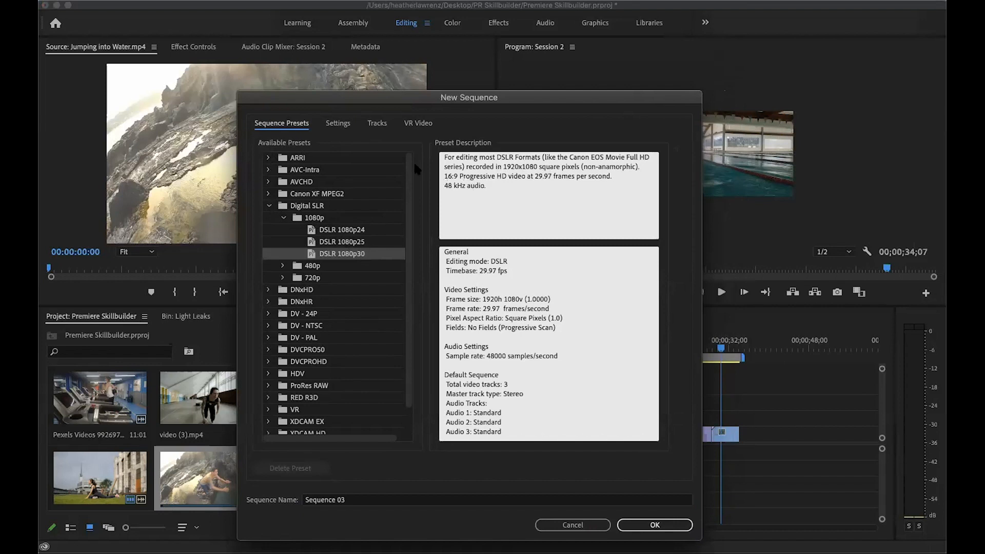
Set the new sequence's frame size to 1080 horizontal by 1350 vertical and its audio sample rate to 44100 Hz
left_click(337, 126)
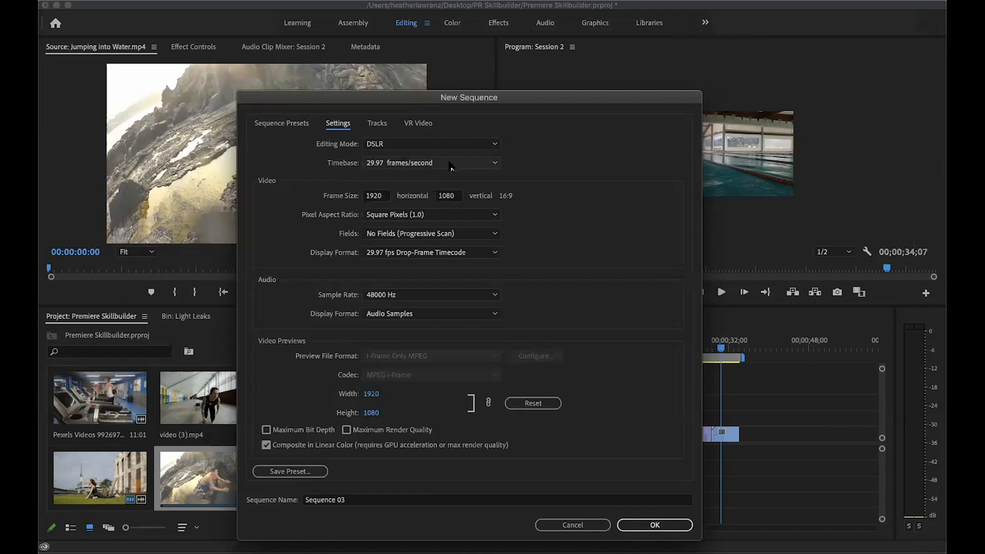
left_click(382, 197)
type("1080")
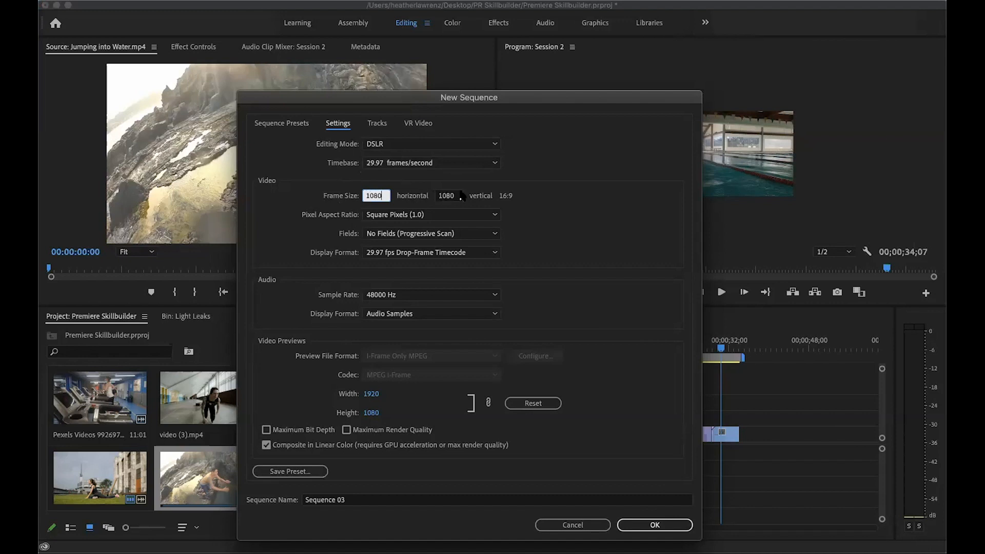
key("Tab")
type("1350")
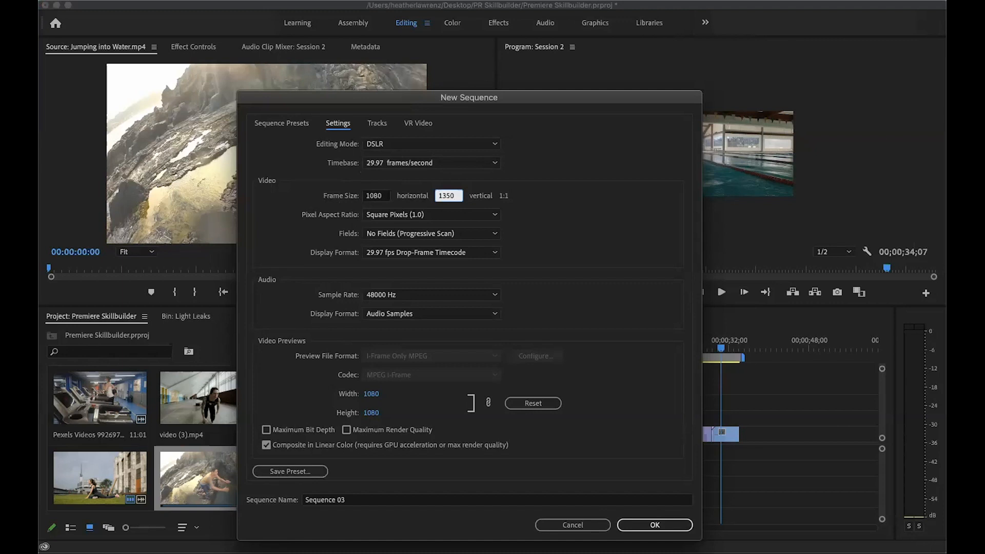
left_click(383, 197)
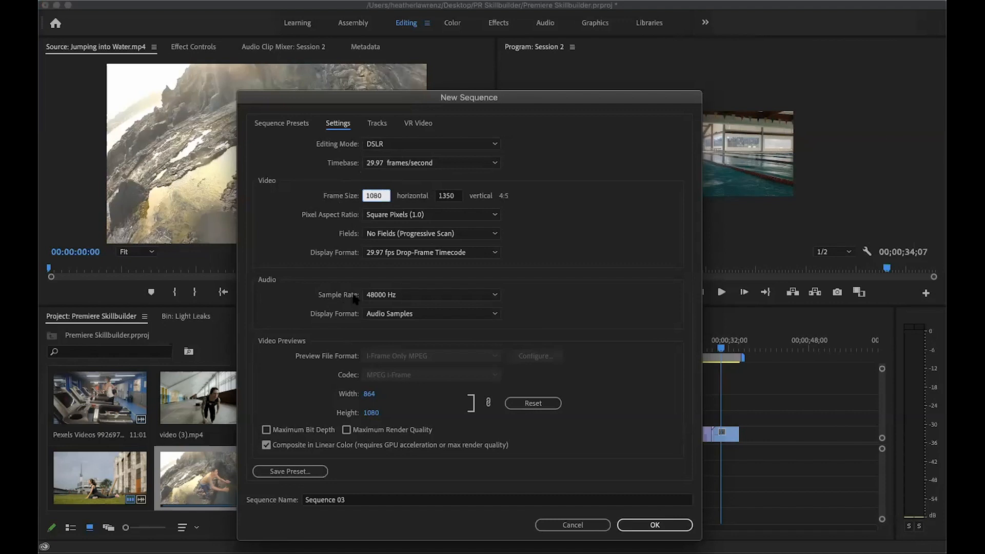
left_click(494, 297)
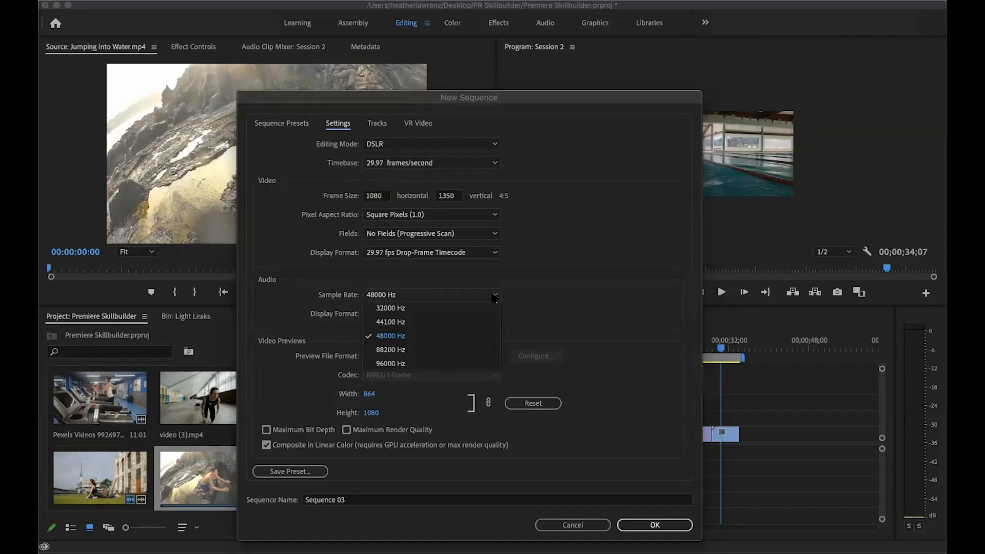
left_click(413, 319)
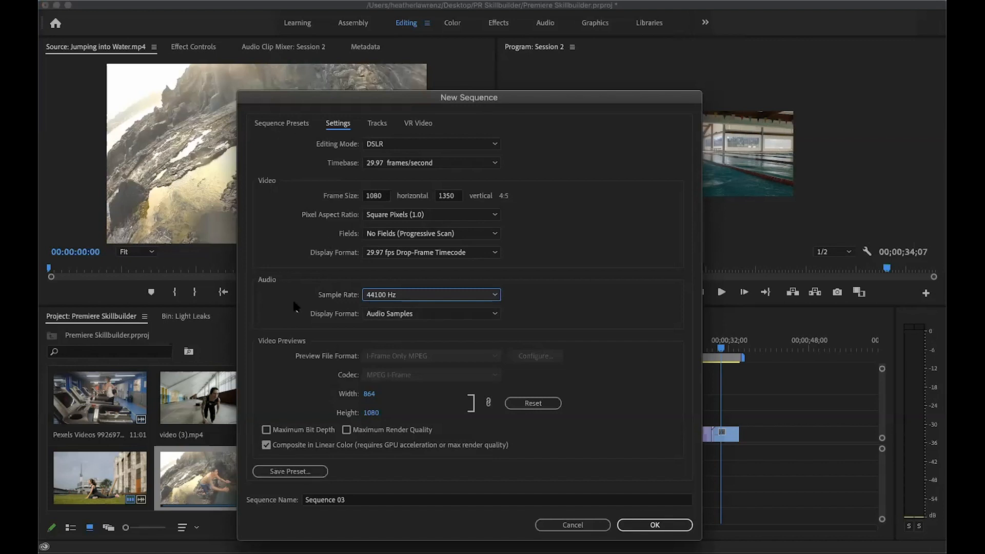
Name the new sequence "Social Sequence 1" and create it
double_click(359, 501)
left_click(359, 499)
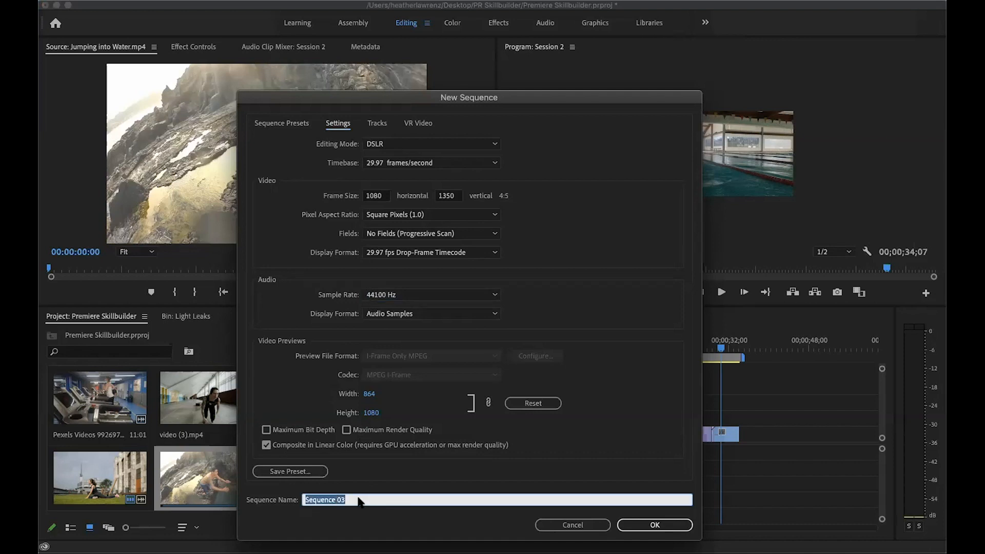
type("Social Sequence 1")
left_click(648, 524)
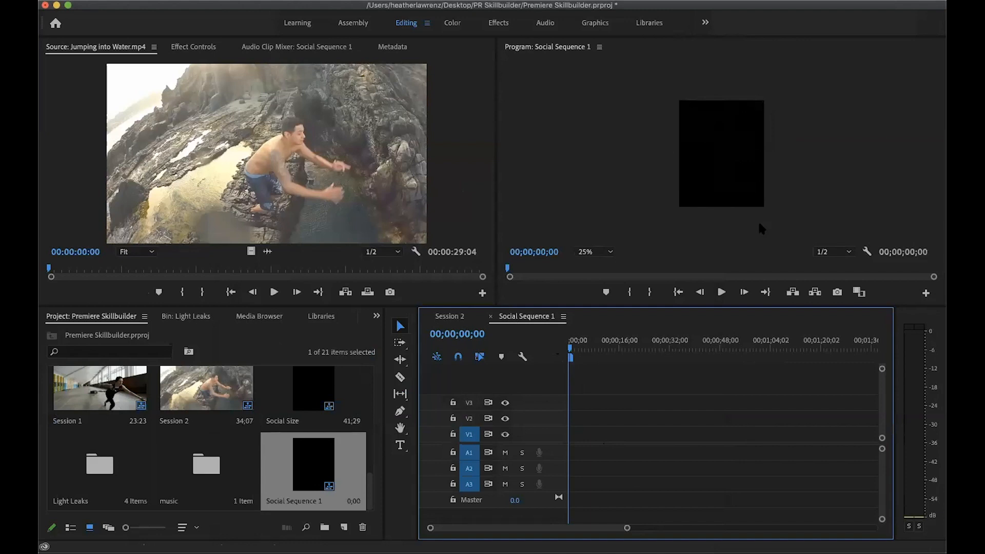
Copy all clips from the Session 2 timeline into the start of Social Sequence 1
left_click(454, 322)
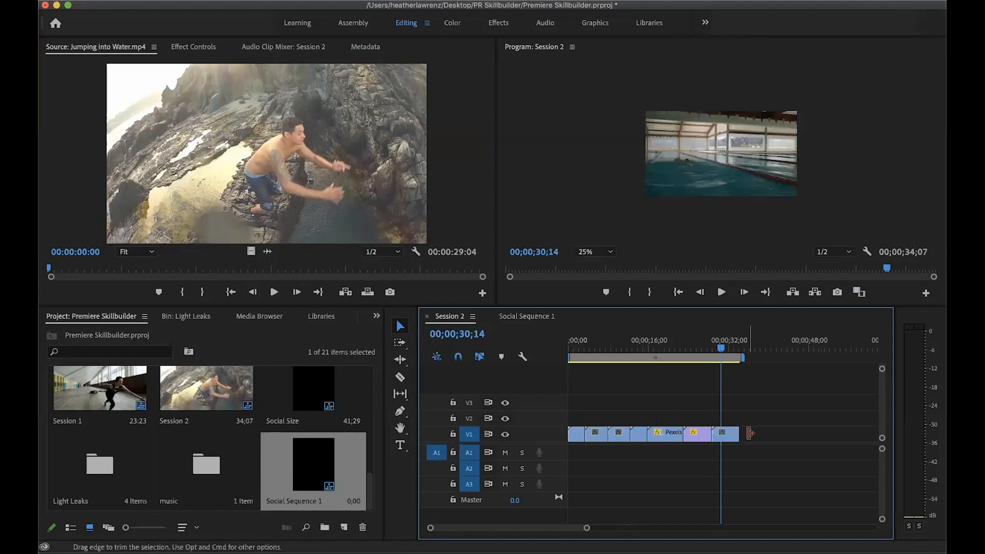
left_click_drag(757, 429, 567, 448)
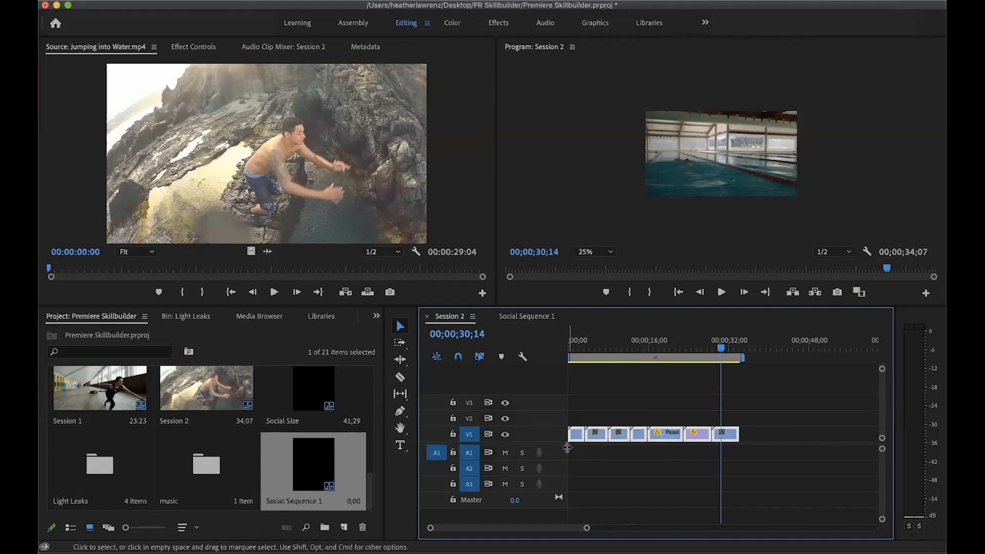
left_click(528, 316)
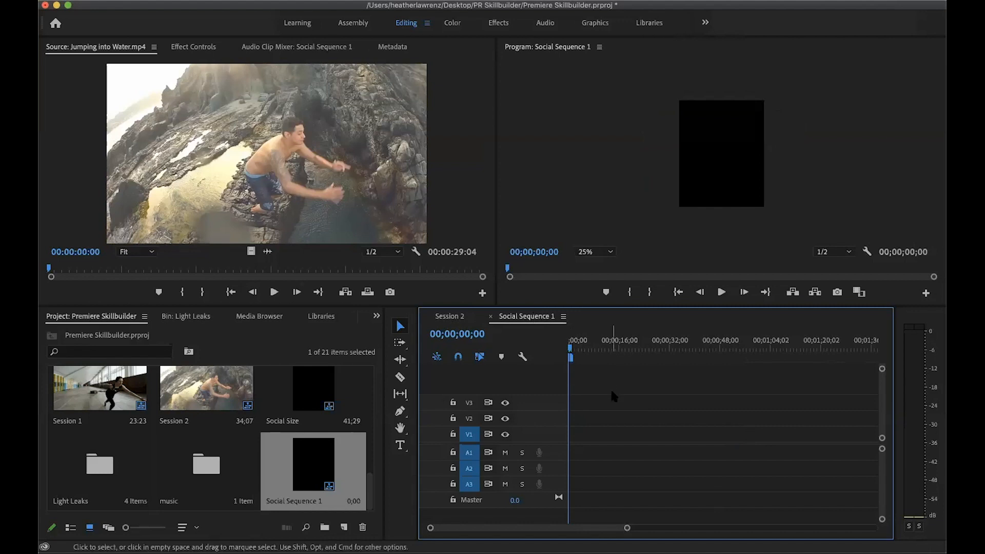
key("super+v")
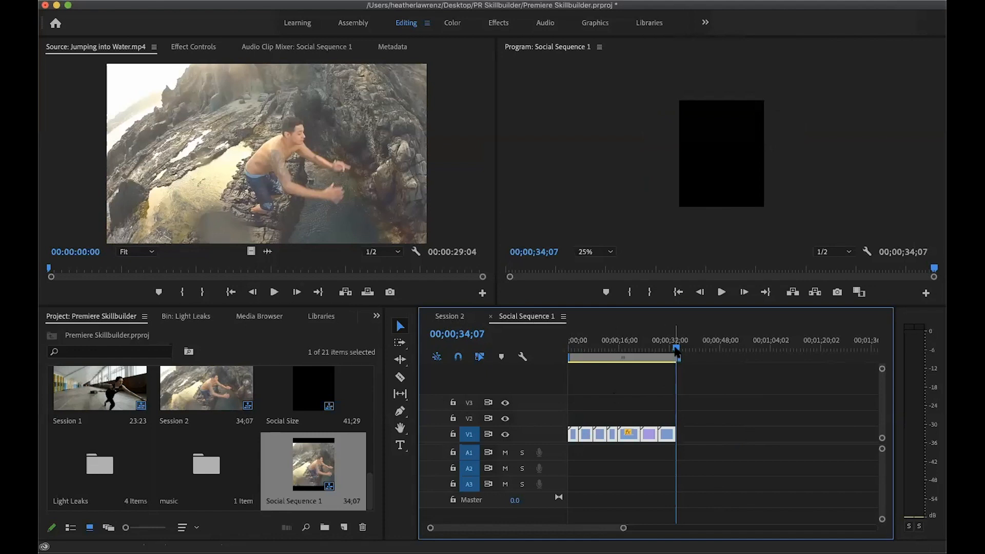
Scale up and reposition the final swimming pool clip so it fills the vertical frame with the swimmer in view
left_click_drag(676, 351, 668, 354)
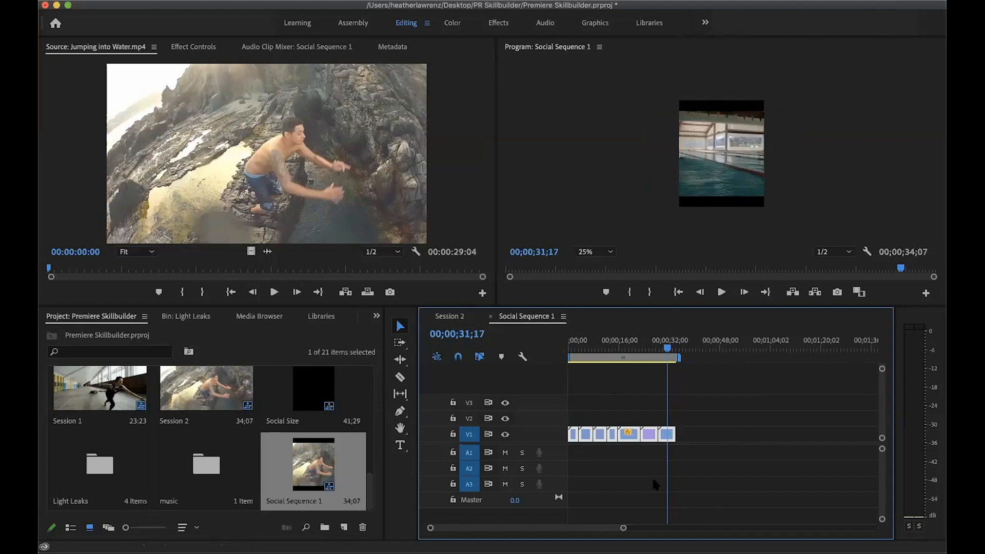
left_click(723, 171)
left_click(723, 171)
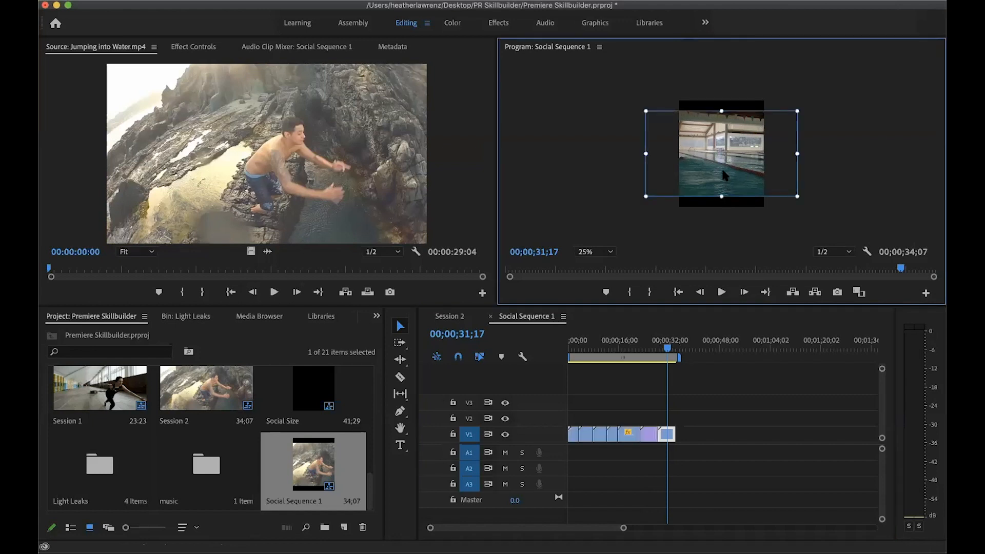
left_click_drag(721, 168, 743, 157)
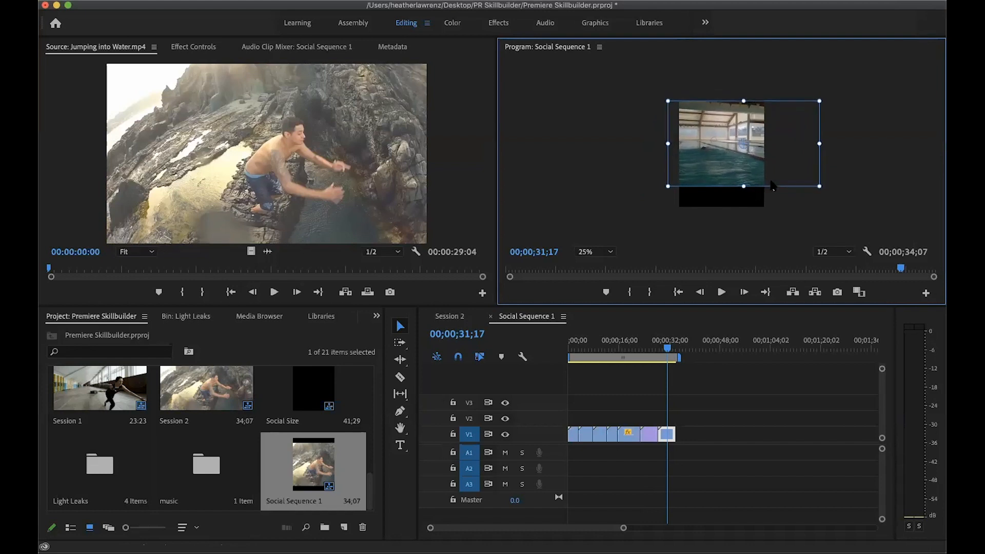
left_click_drag(816, 186, 856, 206)
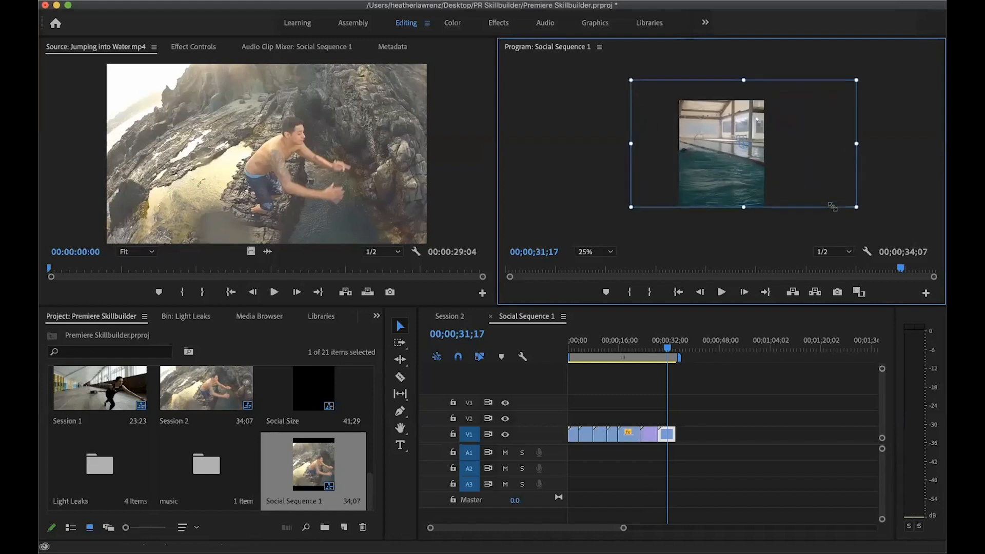
left_click_drag(734, 163, 750, 163)
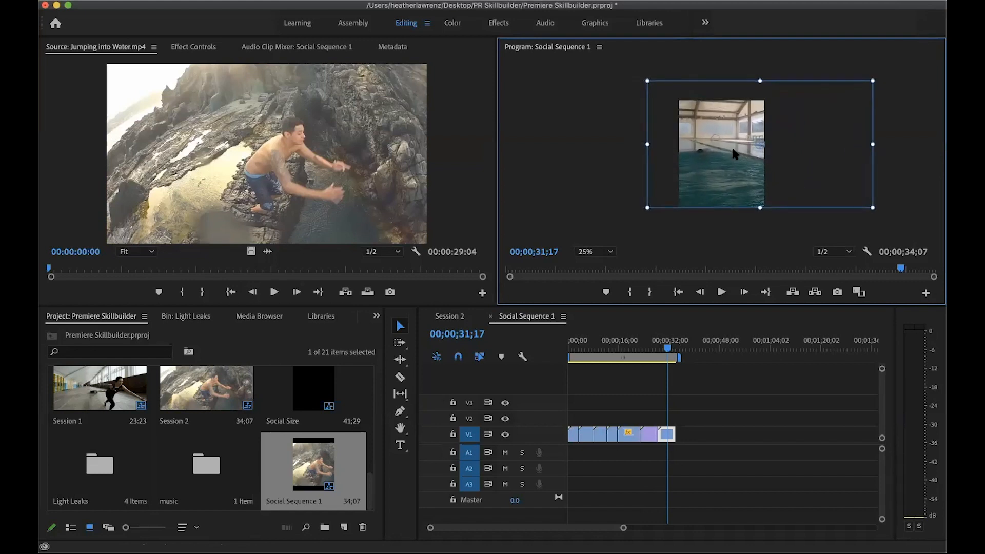
Check the walking shoes clip's framing, then enlarge and reposition the stretching woman clip to fill the vertical frame
left_click_drag(668, 348, 647, 349)
left_click_drag(665, 434, 650, 434)
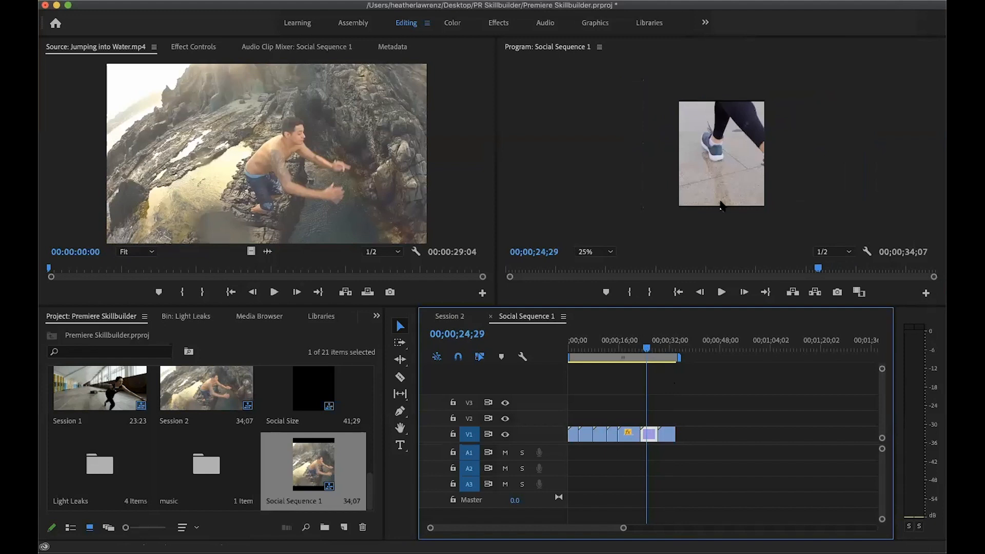
mouse_move(647, 348)
left_mouse_down()
mouse_move(655, 352)
mouse_move(631, 352)
left_mouse_up()
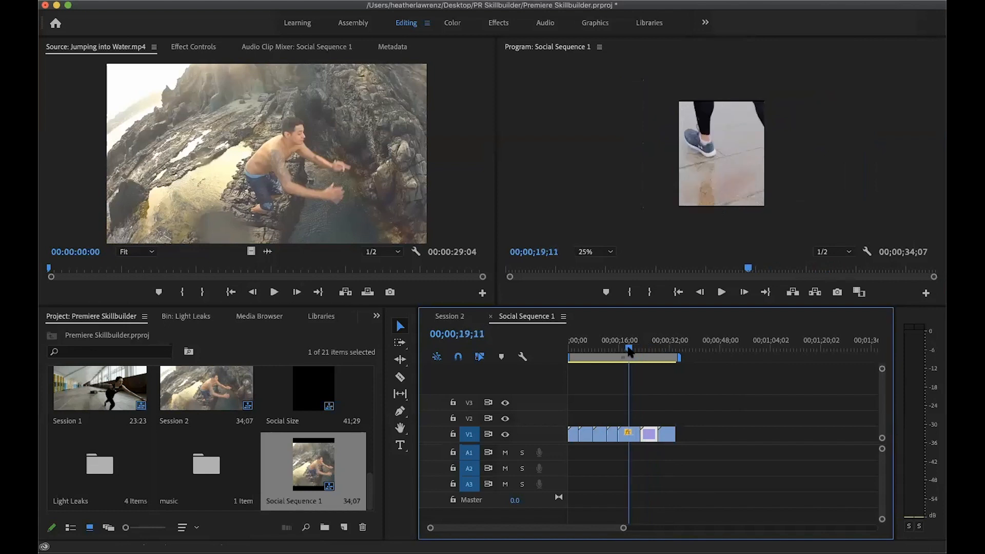
left_click(635, 435)
double_click(731, 154)
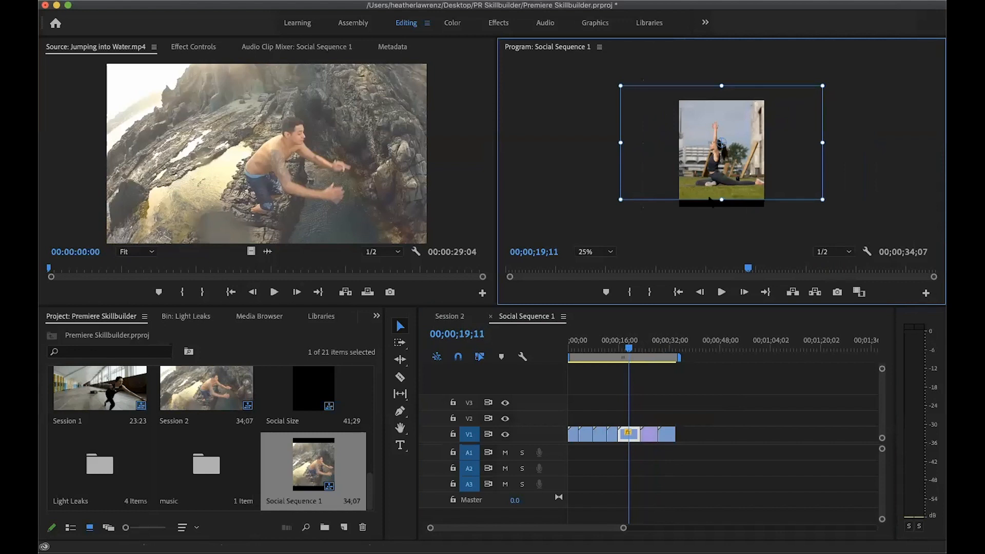
left_click_drag(616, 201, 601, 210)
left_click_drag(748, 134, 748, 146)
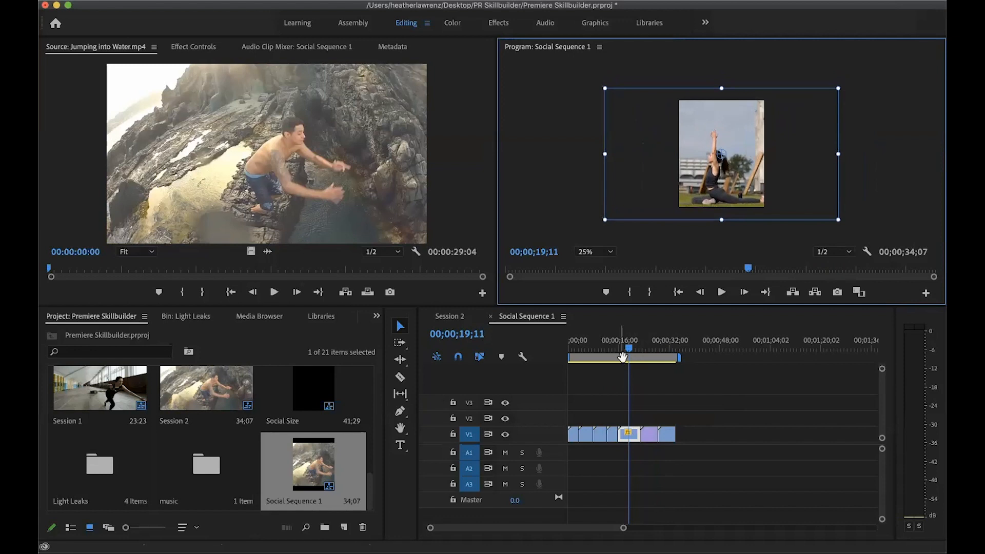
Select the fourth clip and check how its image bounds cover the vertical frame
left_click(613, 350)
left_click_drag(613, 352, 611, 352)
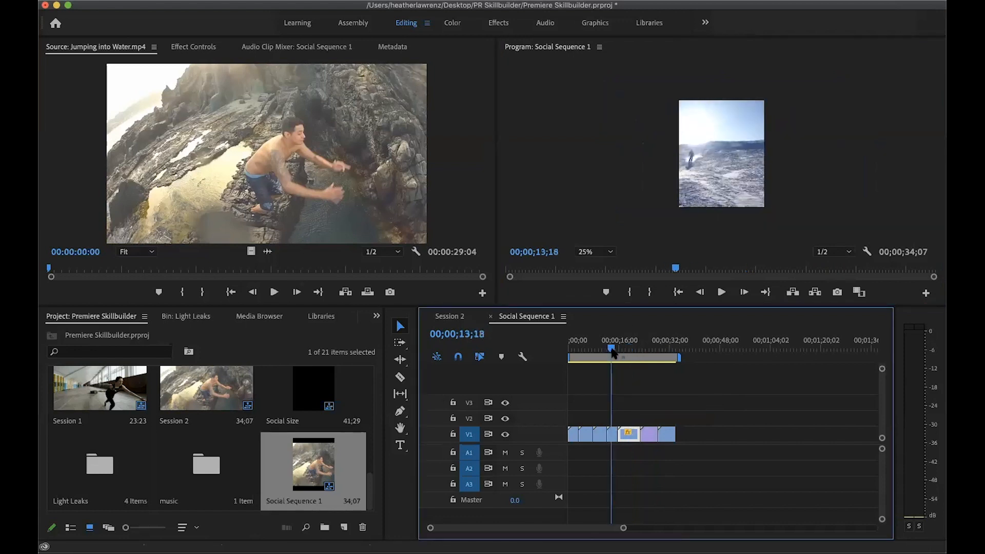
left_click(713, 191)
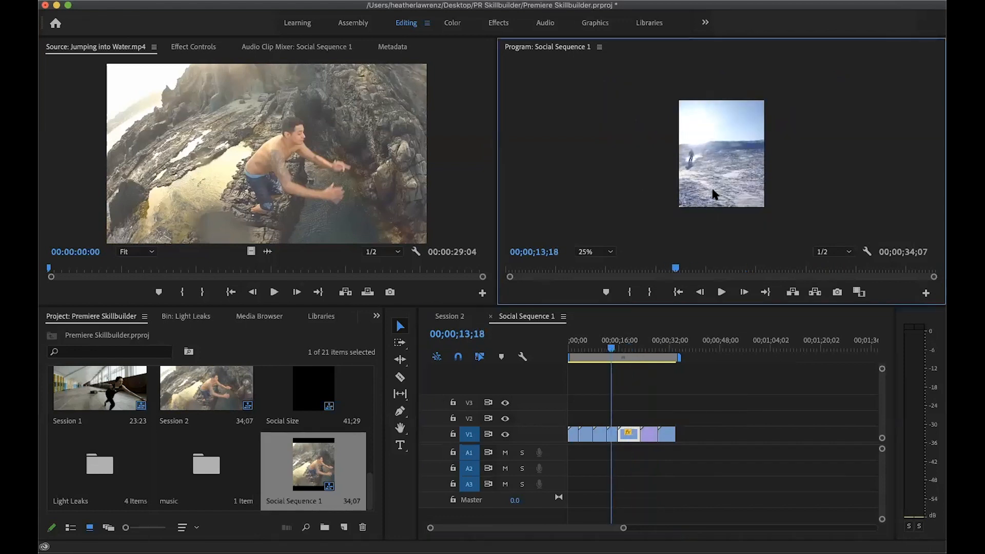
left_click(613, 436)
left_click(735, 139)
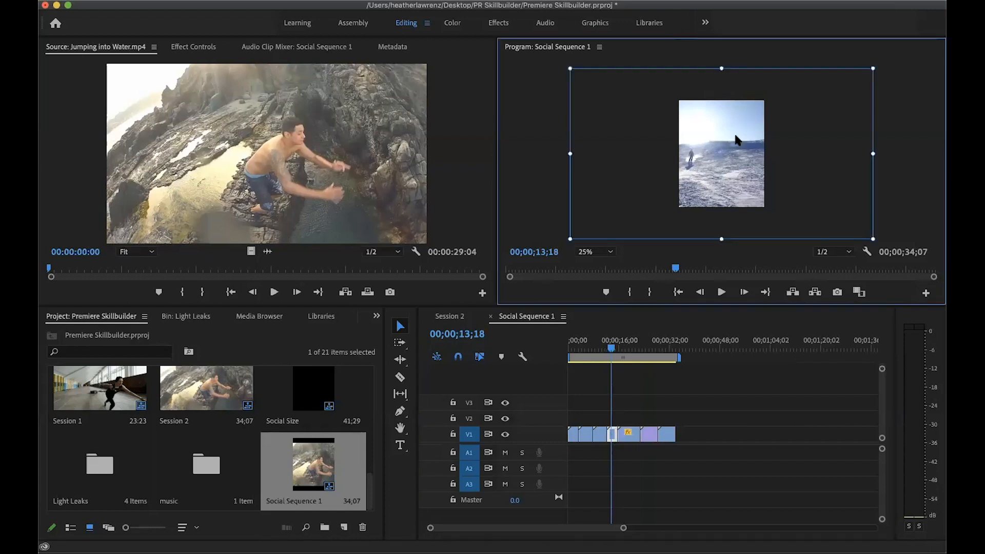
Scale and reposition the third clip, the beach players, to fill the vertical frame while keeping the players in view
left_click(614, 349)
left_click_drag(614, 351, 599, 352)
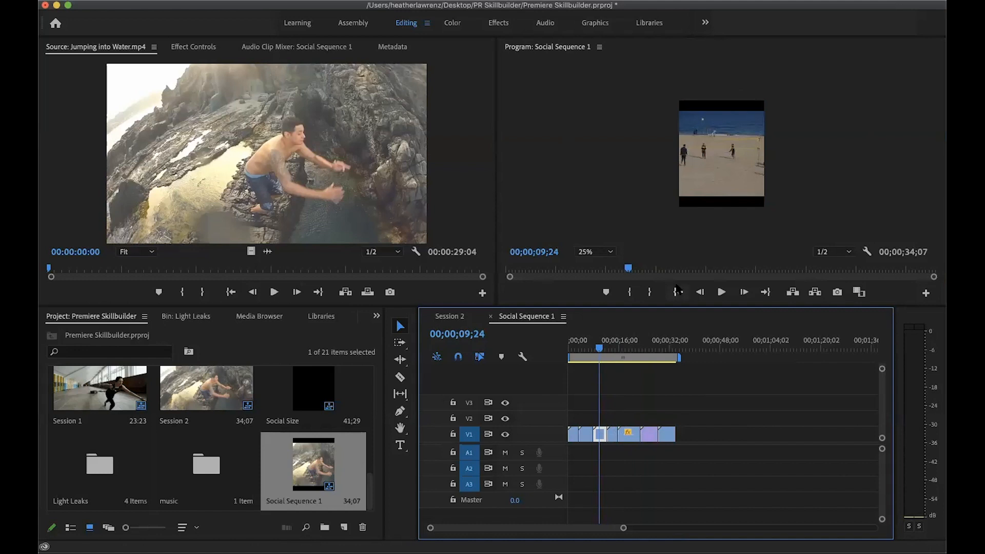
left_click(716, 162)
left_click_drag(719, 167, 725, 154)
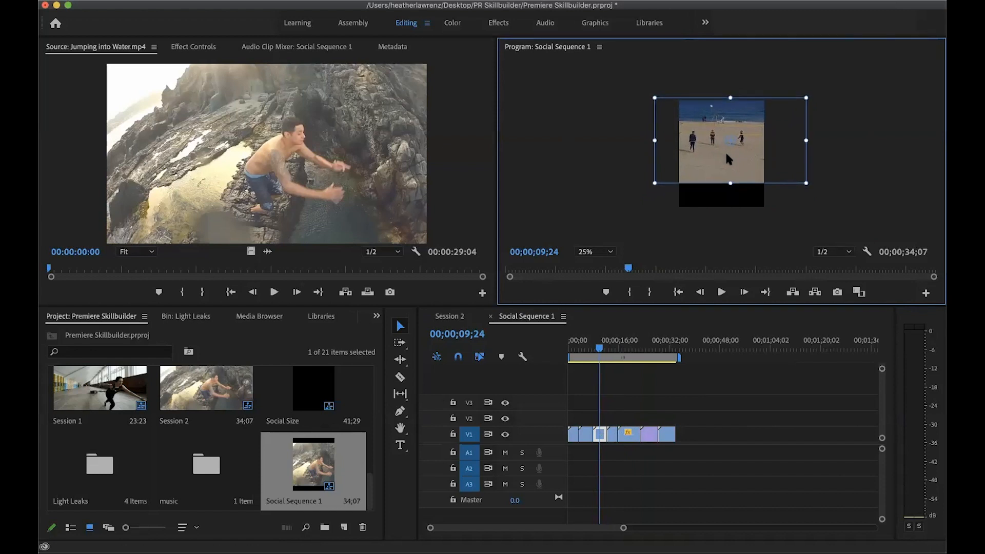
left_click_drag(807, 183, 864, 216)
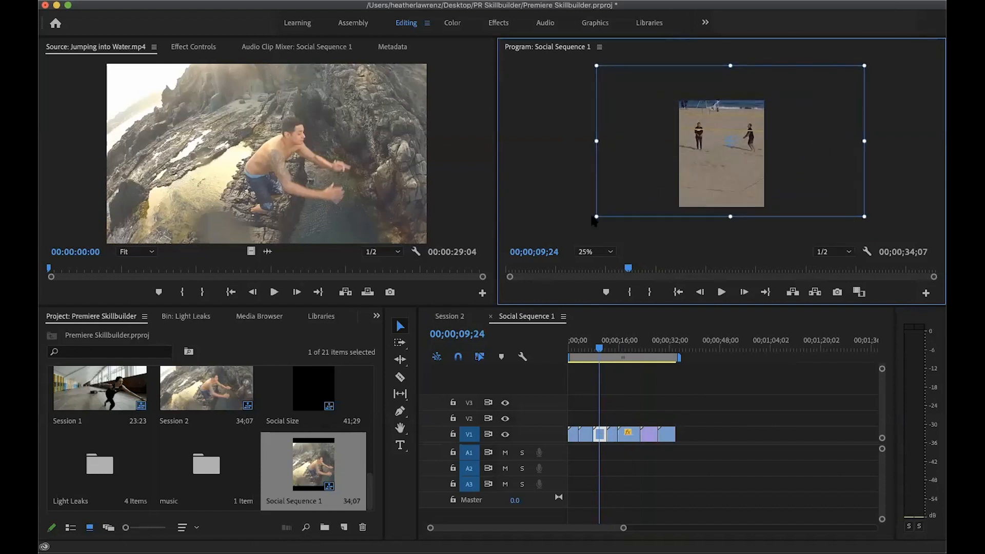
left_click_drag(597, 216, 618, 205)
left_click_drag(740, 163, 751, 176)
left_click_drag(850, 212, 843, 210)
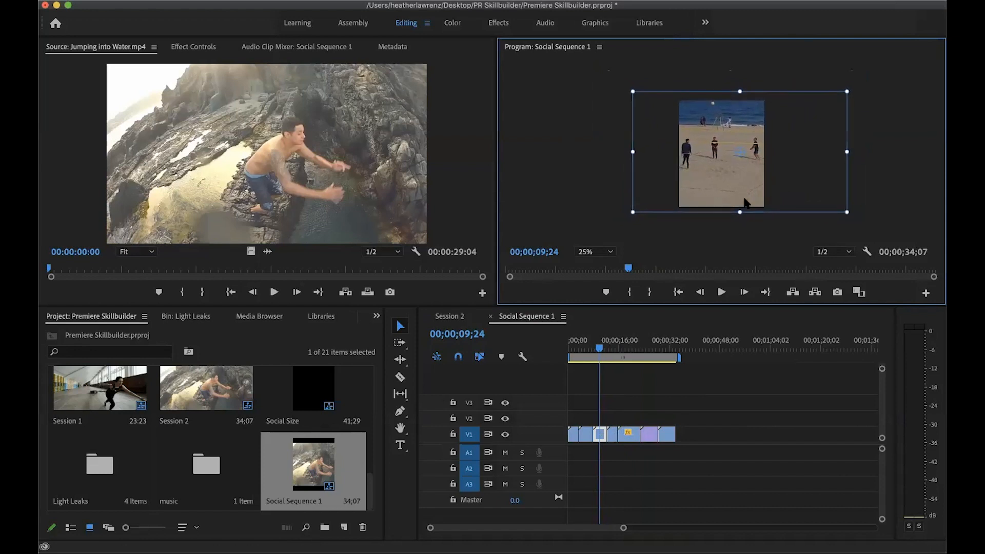
Select the second clip, the ocean surfers, and check its bounds against the vertical frame
left_click_drag(600, 354, 587, 357)
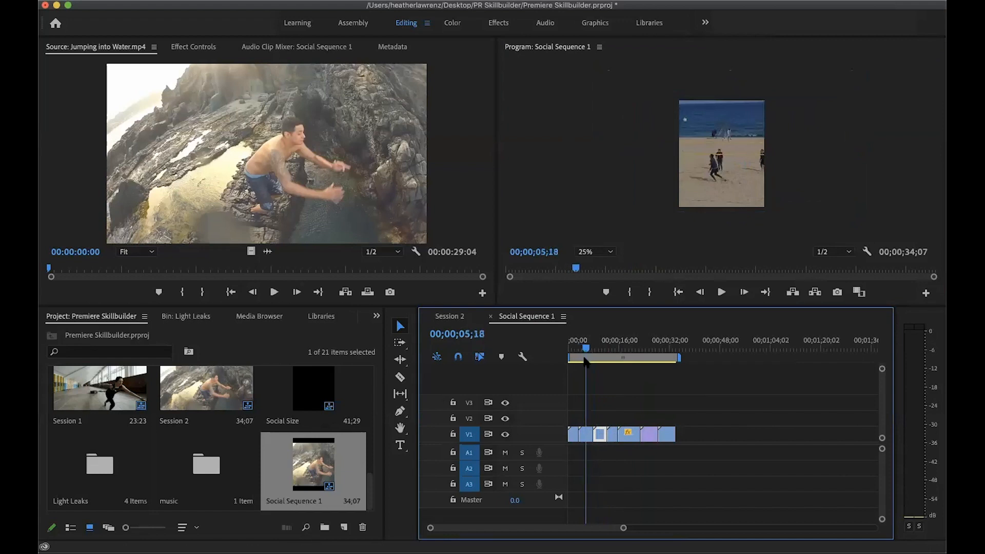
left_click(583, 439)
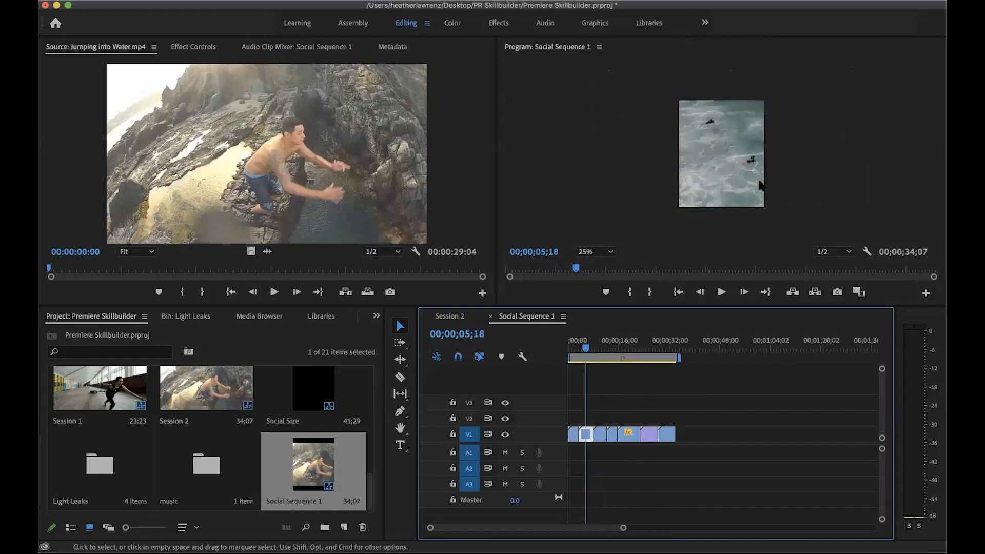
left_click(733, 159)
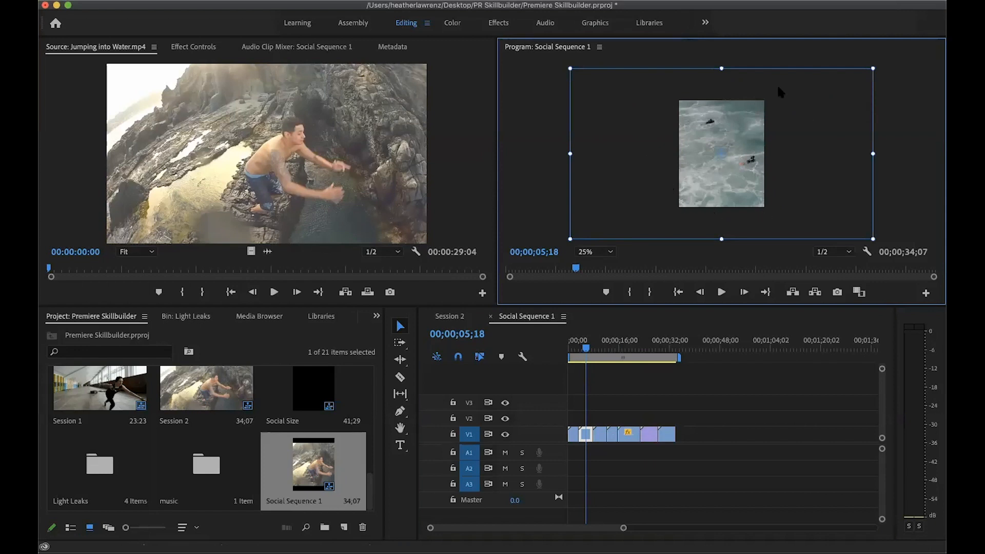
Enlarge the first clip, the man on the rocks, and shift it sideways so it fills the vertical frame
left_click(574, 349)
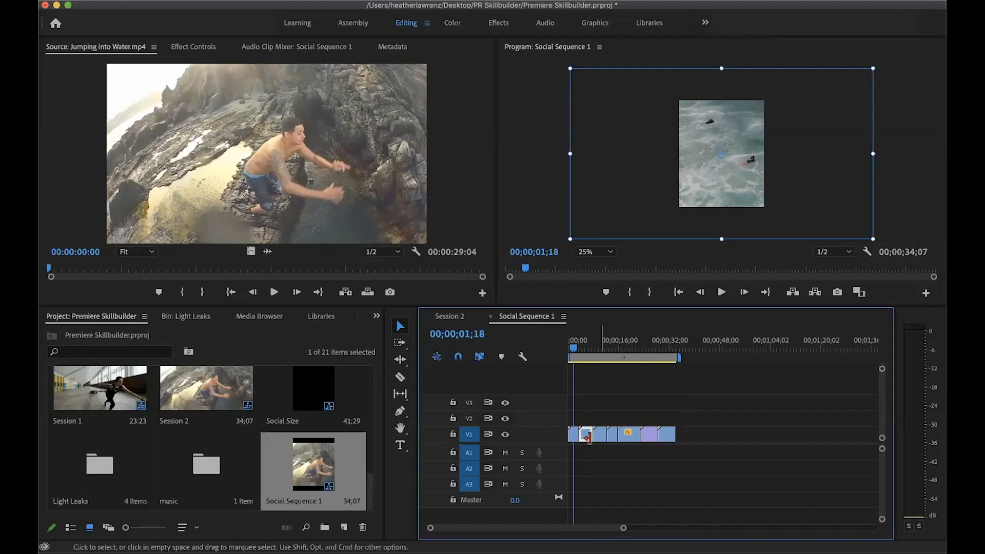
left_click(572, 435)
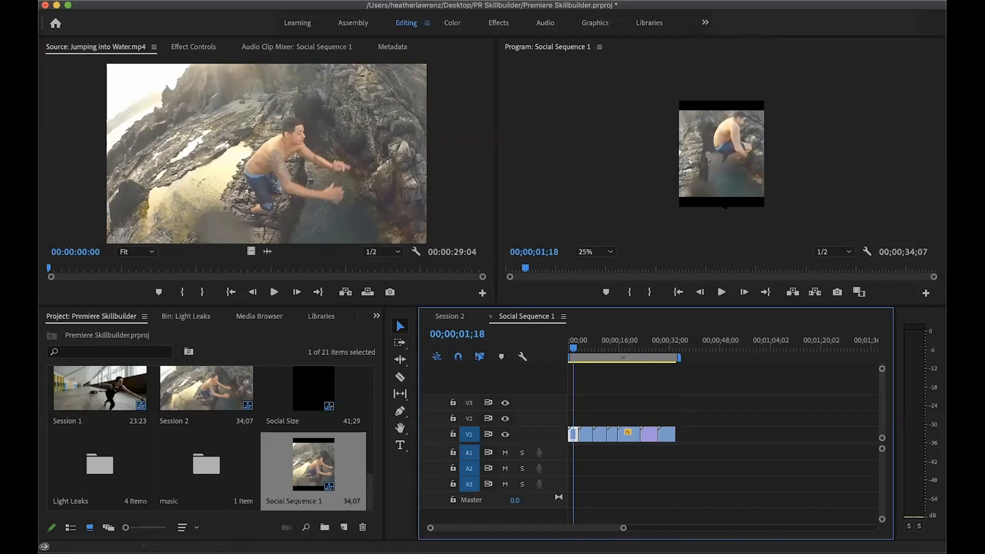
left_click(723, 174)
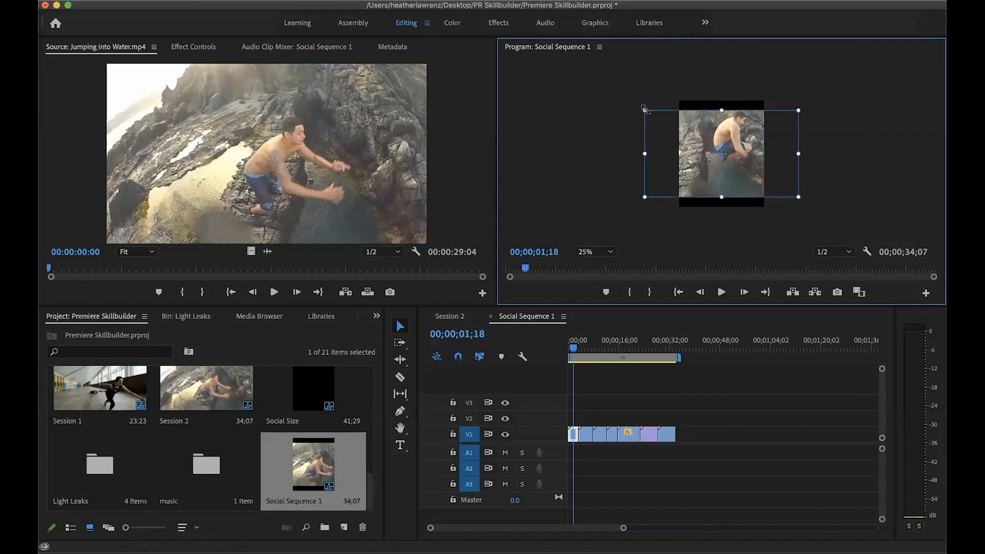
left_click_drag(645, 110, 621, 91)
left_click_drag(747, 126, 721, 125)
Scrub through the first two clips and examine how their subjects sit within the vertical frame
left_click_drag(574, 350, 563, 353)
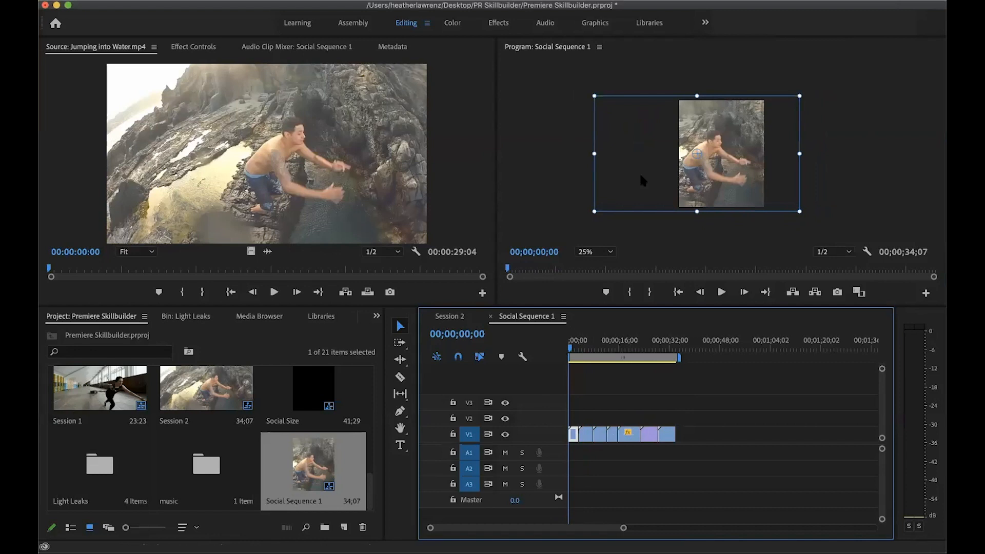
left_click_drag(569, 351, 573, 355)
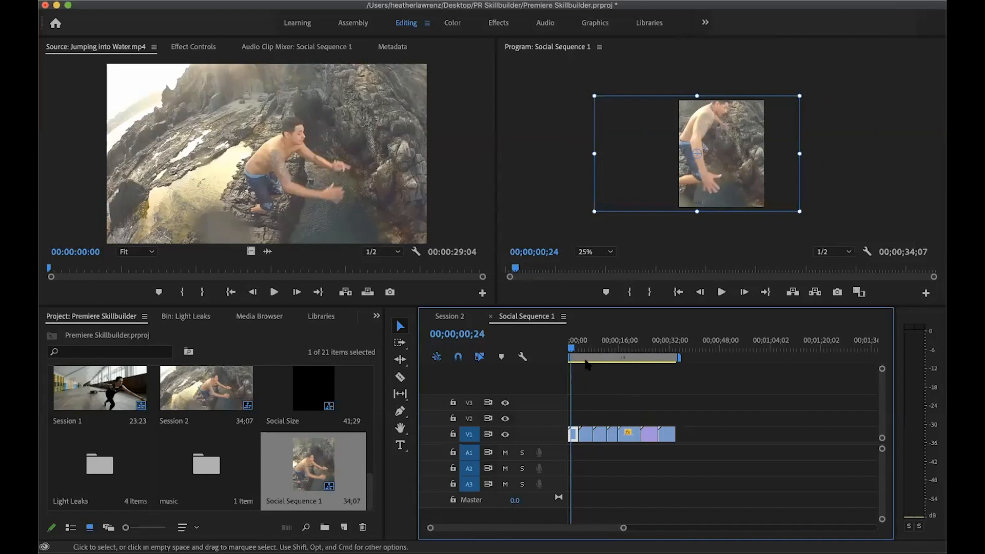
left_click_drag(572, 351, 585, 352)
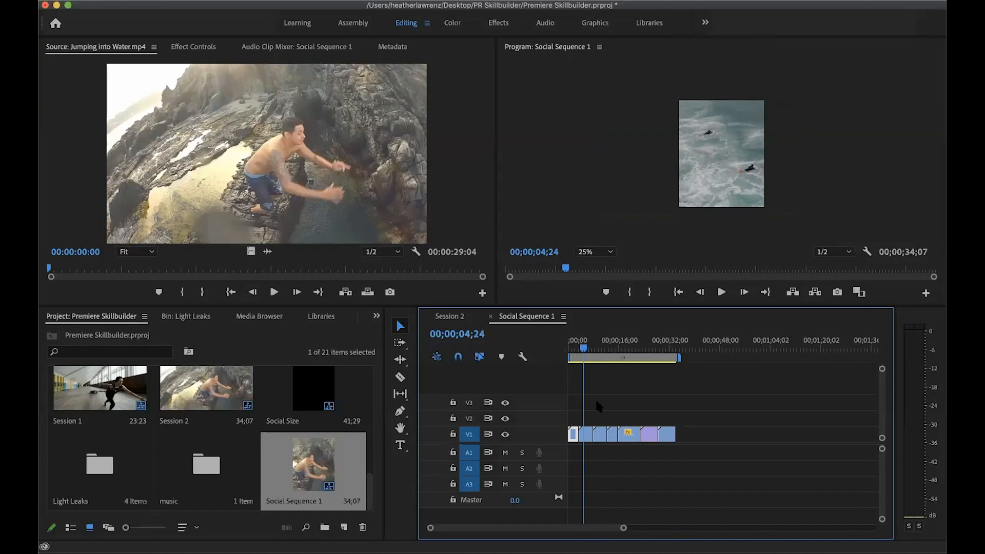
left_click(588, 439)
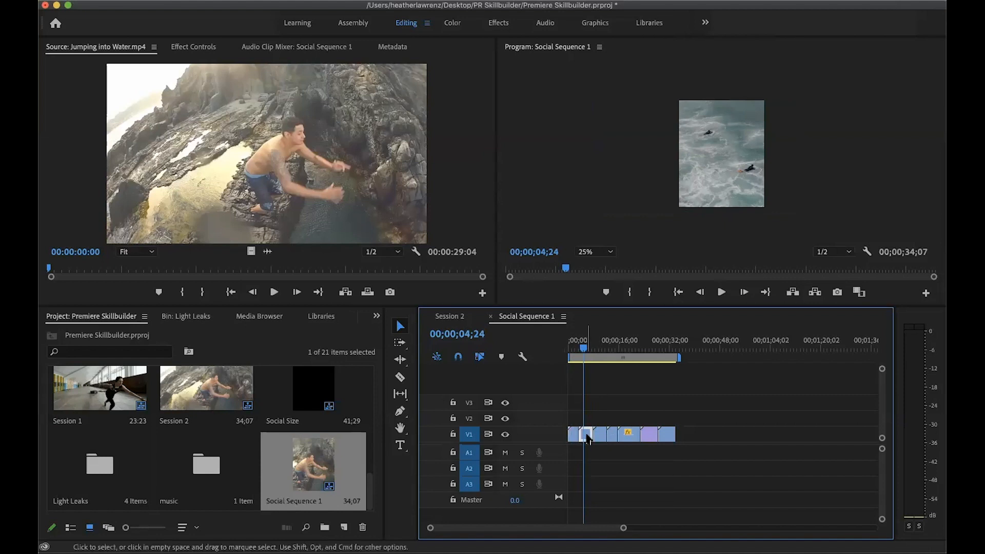
left_click(724, 150)
double_click(723, 146)
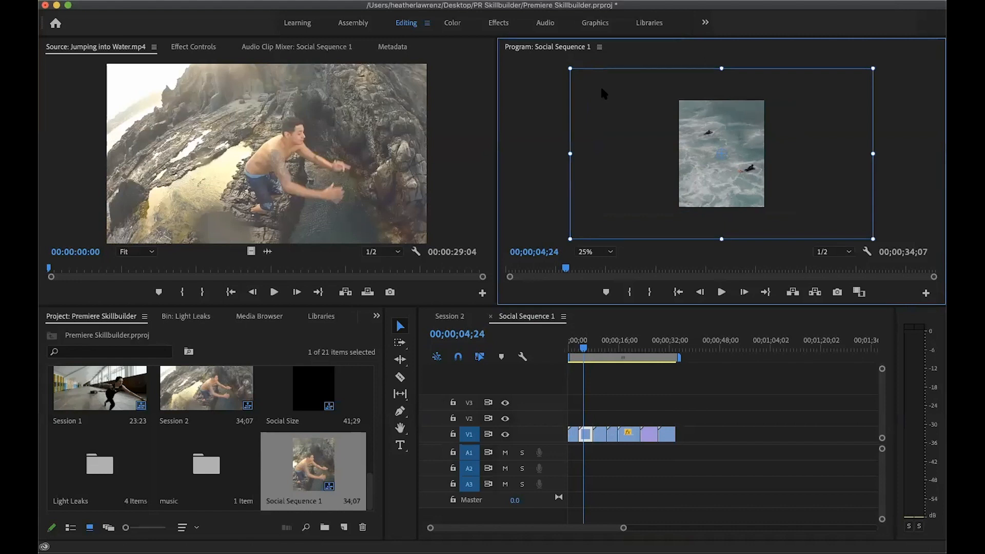
left_click_drag(583, 350, 571, 351)
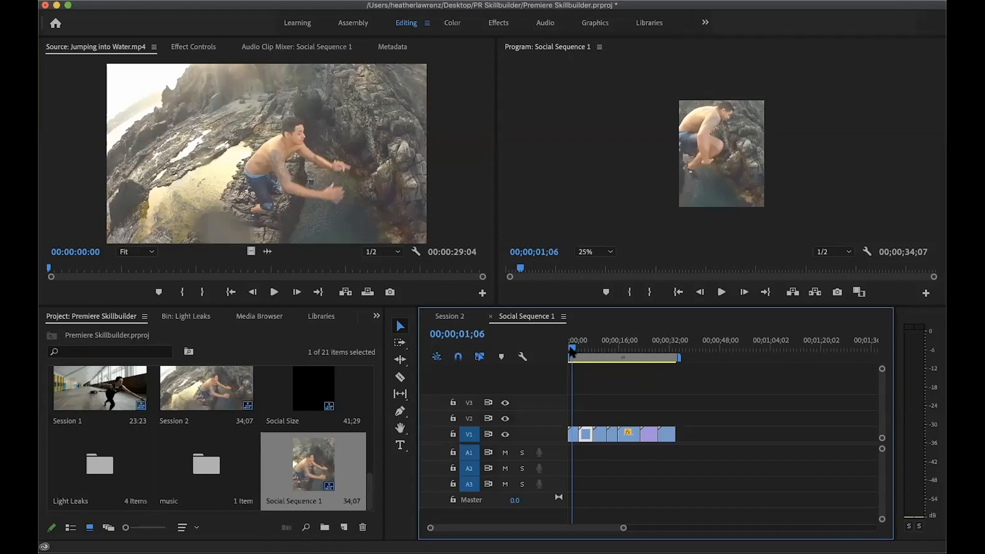
left_click_drag(572, 351, 577, 353)
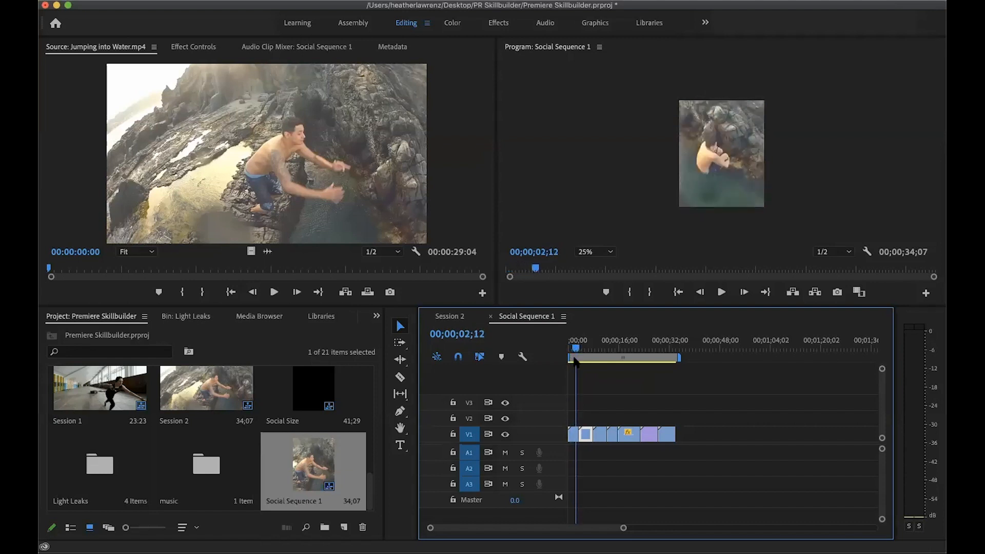
Set the first clip's speed to 150% with Ripple Edit, Shifting Trailing Clips enabled
right_click(573, 437)
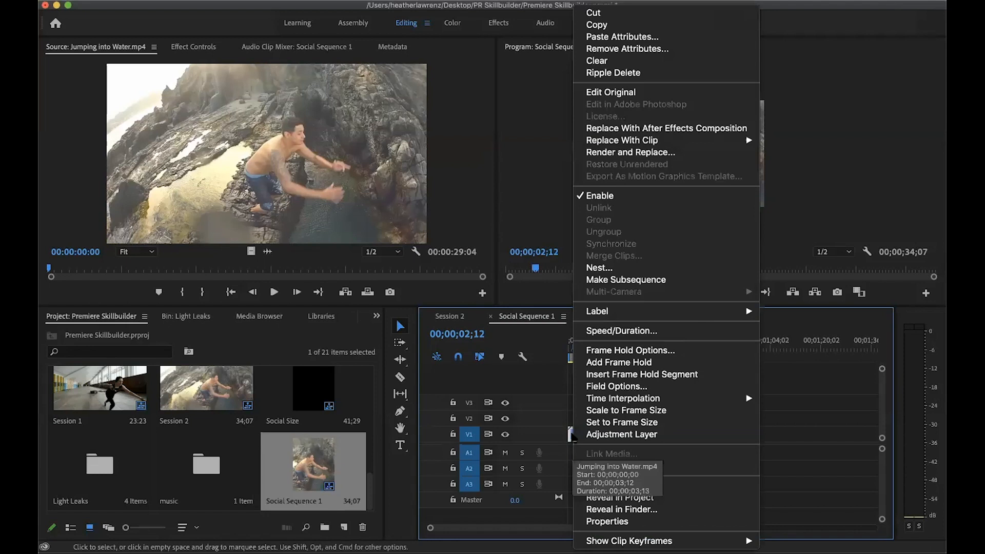
left_click(621, 331)
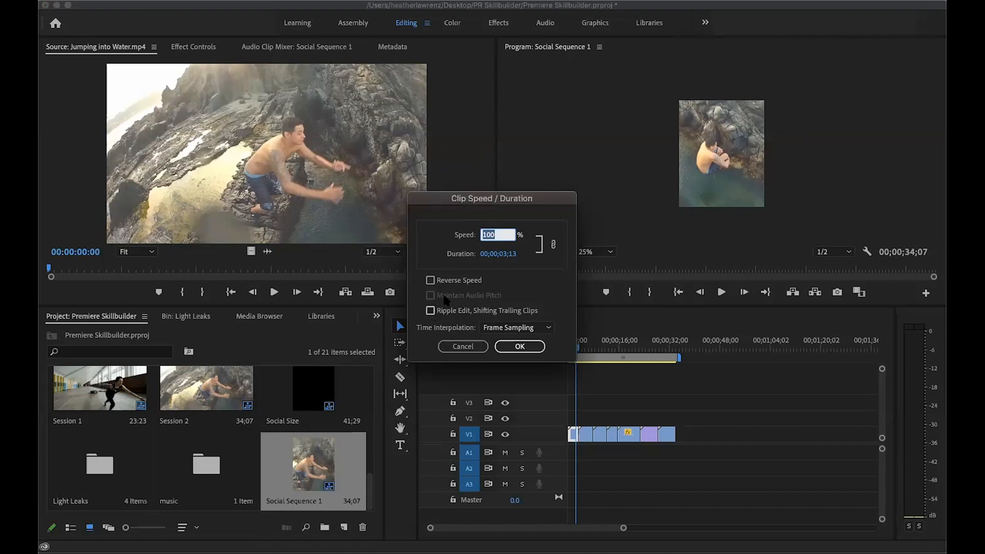
type("50")
key("BackSpace")
key("BackSpace")
type("150")
left_click(449, 312)
left_click(519, 347)
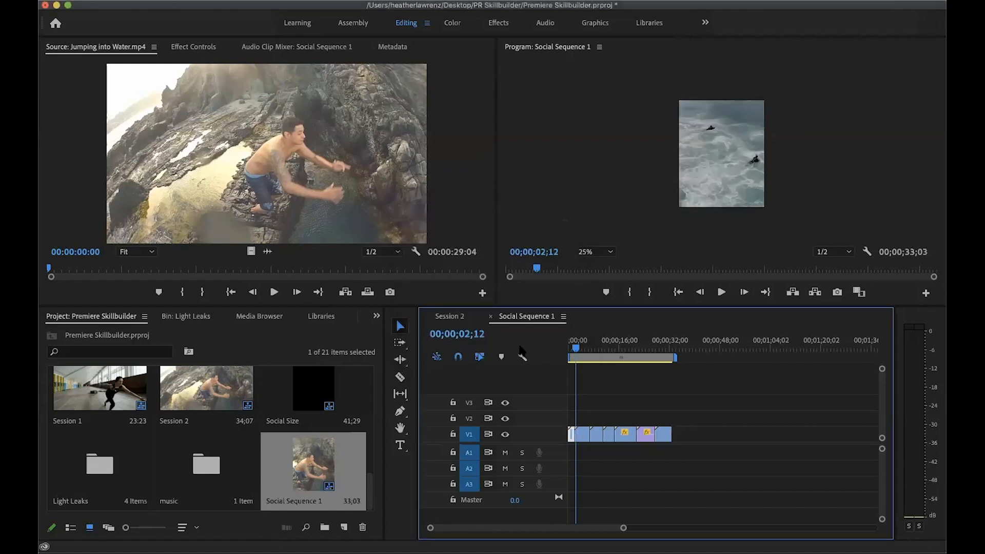
Play the opening of the sequence to check the first clip's pace, and scrub through to the last clip
left_click_drag(576, 348, 564, 352)
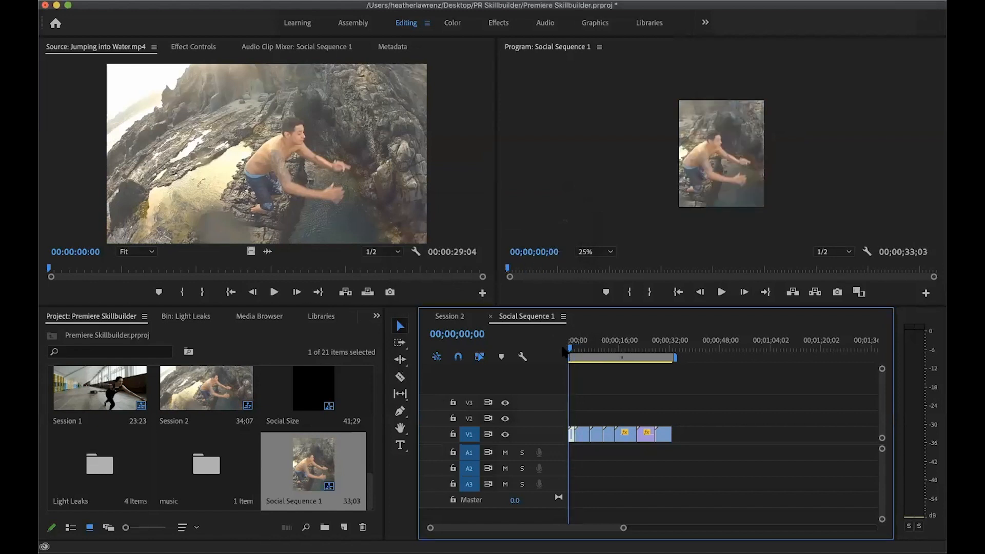
key("space")
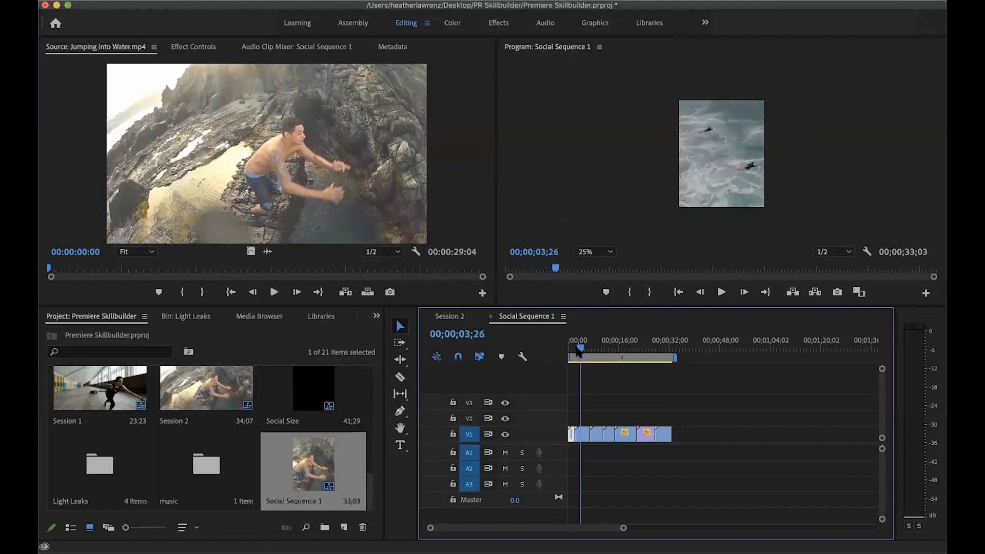
left_click(570, 350)
left_click_drag(570, 349, 668, 360)
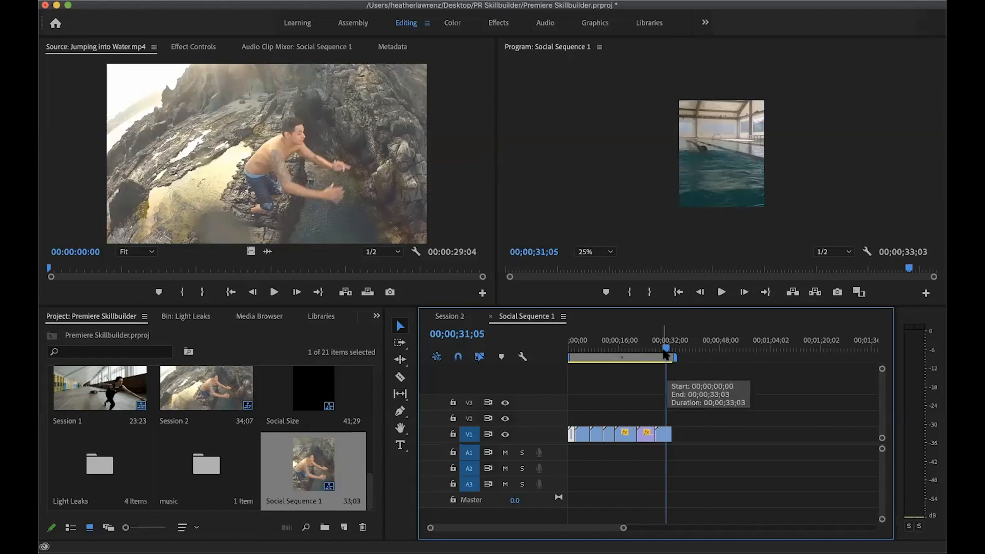
Reverse the speed of the Close-up Skiing Footage clip on V1
left_click_drag(666, 354, 615, 358)
left_click(610, 437)
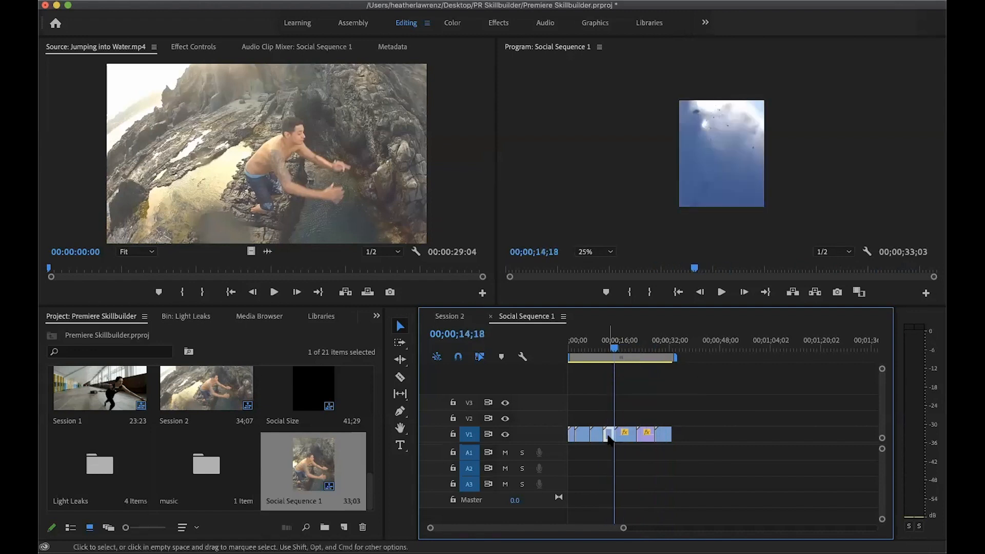
left_click_drag(615, 353, 610, 353)
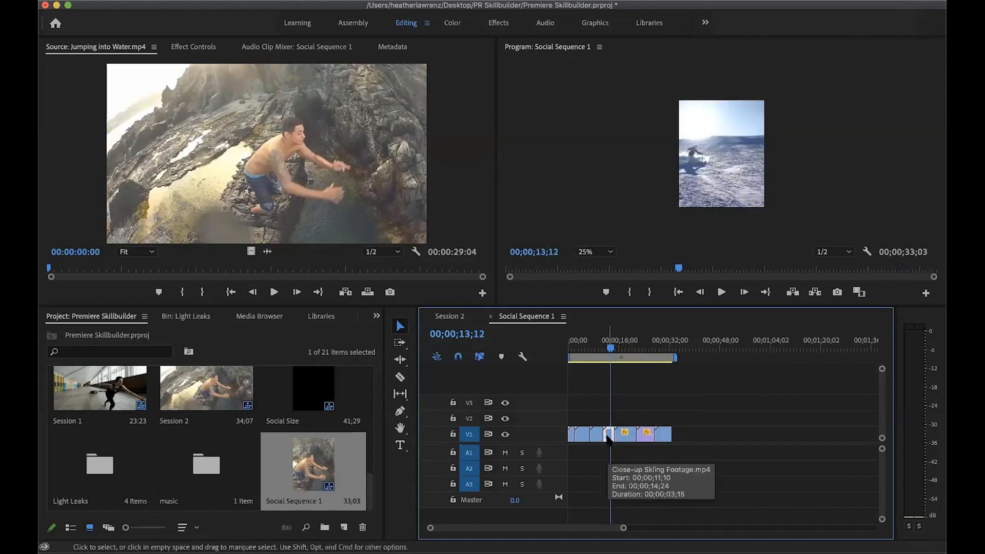
right_click(608, 437)
left_click(605, 329)
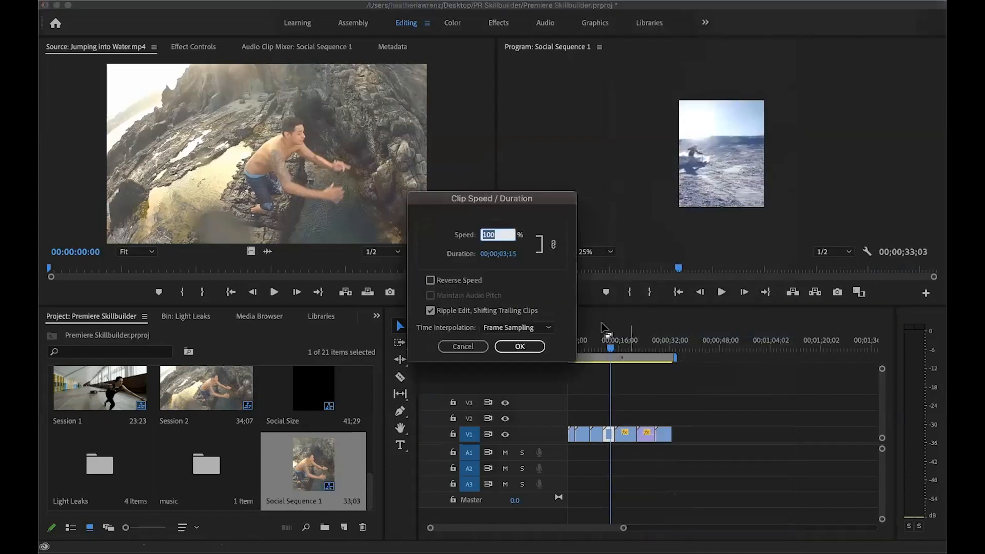
left_click(450, 280)
left_click(520, 346)
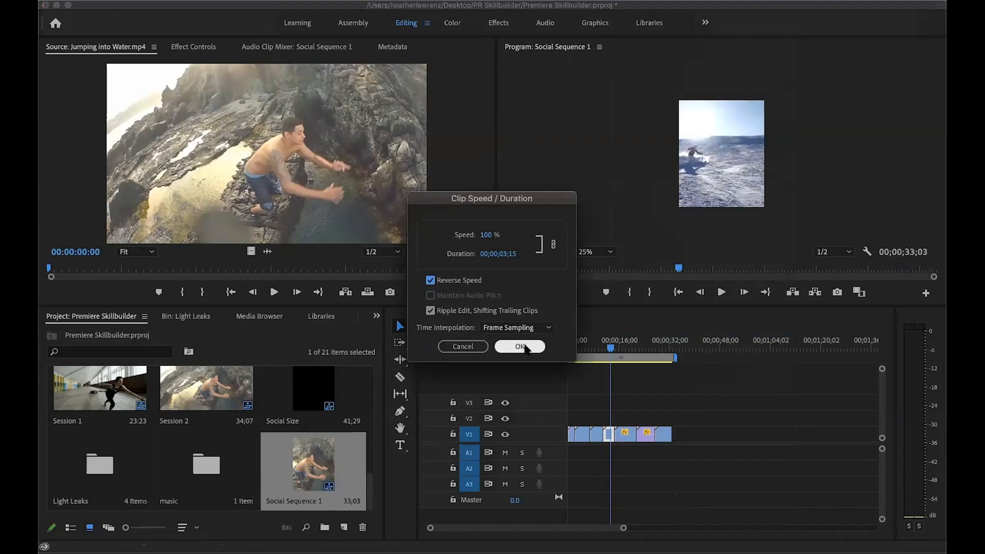
Play back the skiing clip from its start to check the reversed motion
left_click_drag(610, 348, 604, 353)
key("space")
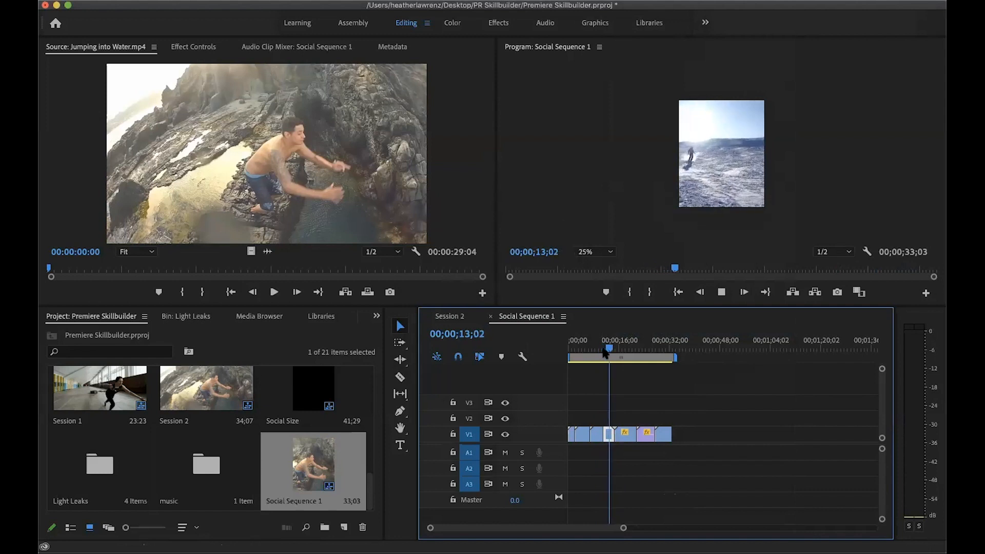
key("space")
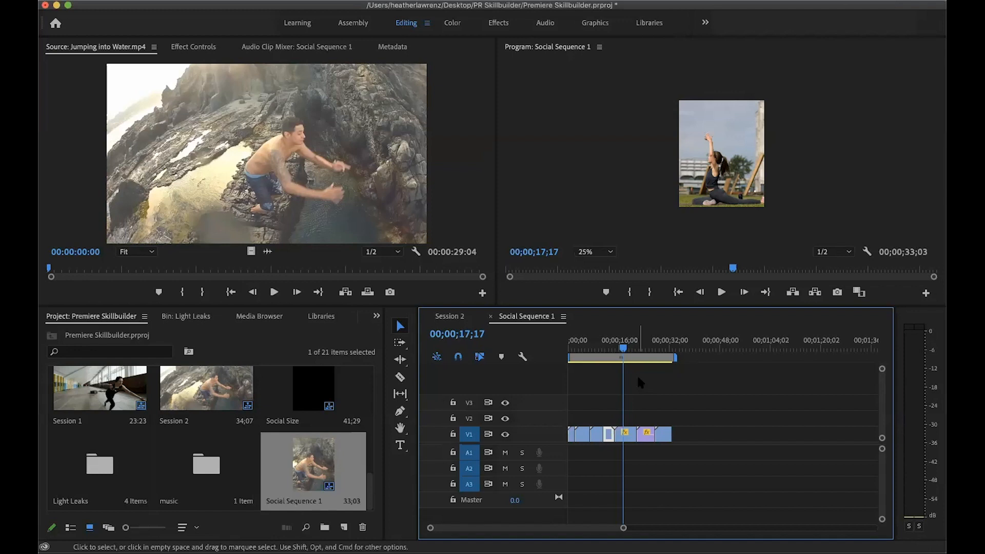
Park the playhead at the cut after the first clip, and preview the two orange leaks and the blue flare in the Light Leaks bin
left_click_drag(622, 349, 576, 360)
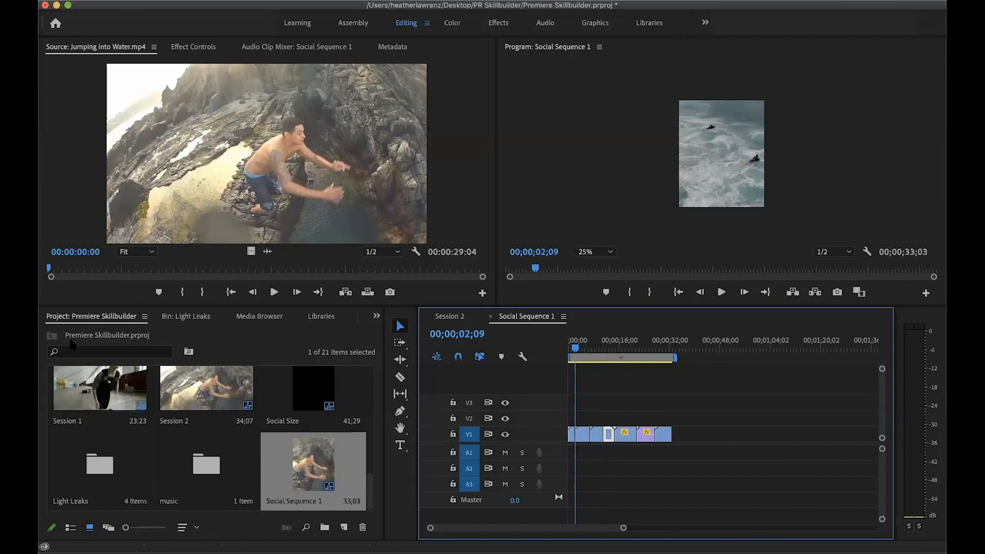
double_click(101, 467)
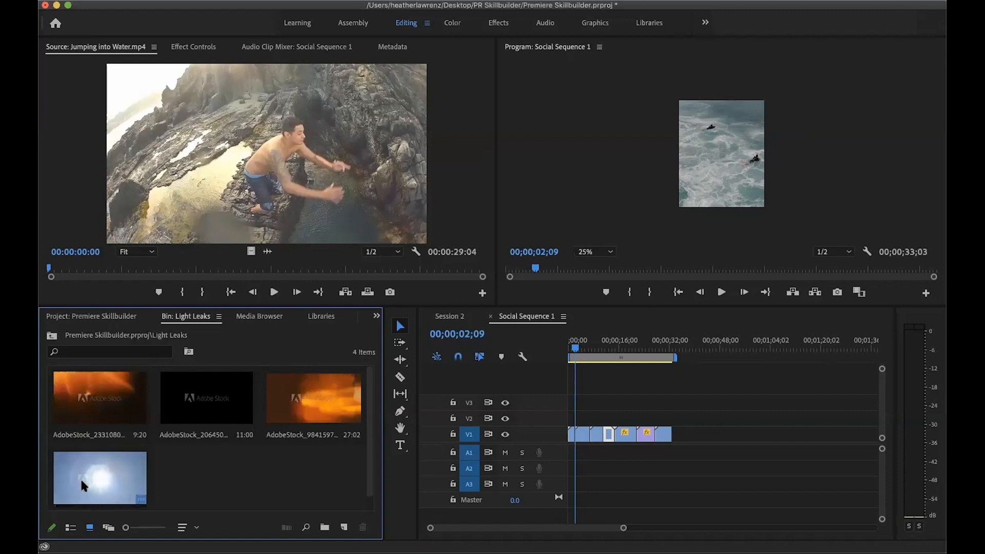
double_click(81, 388)
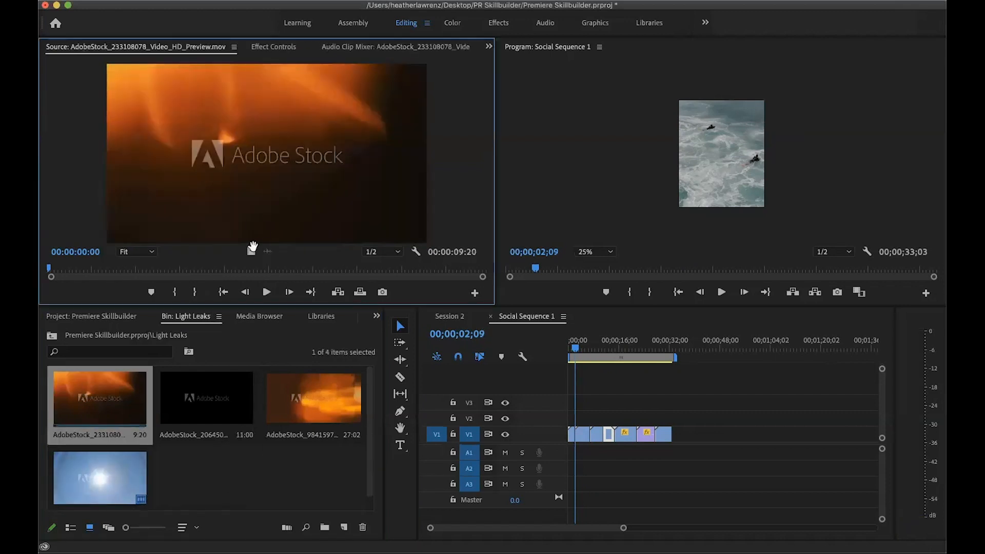
left_click_drag(49, 267, 331, 267)
double_click(324, 405)
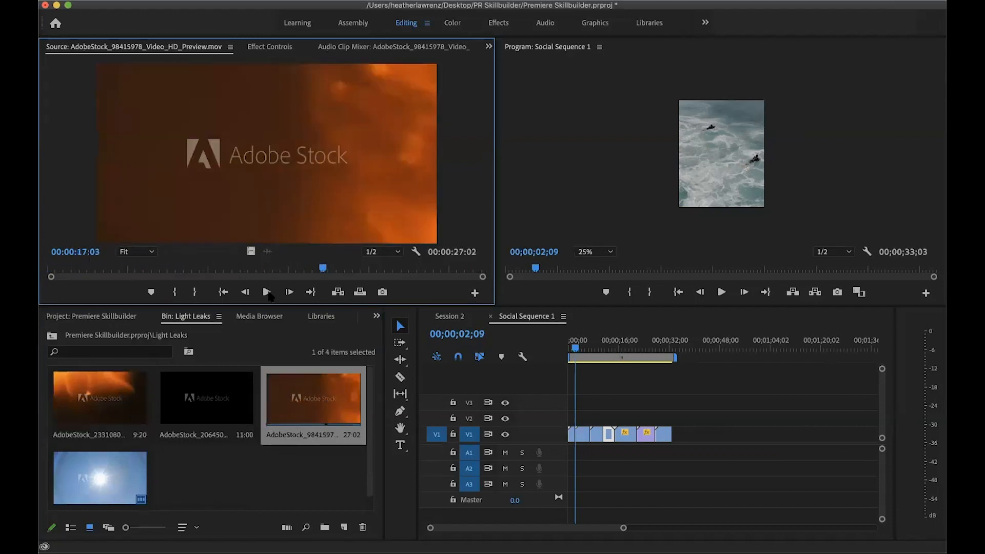
left_click_drag(323, 267, 363, 277)
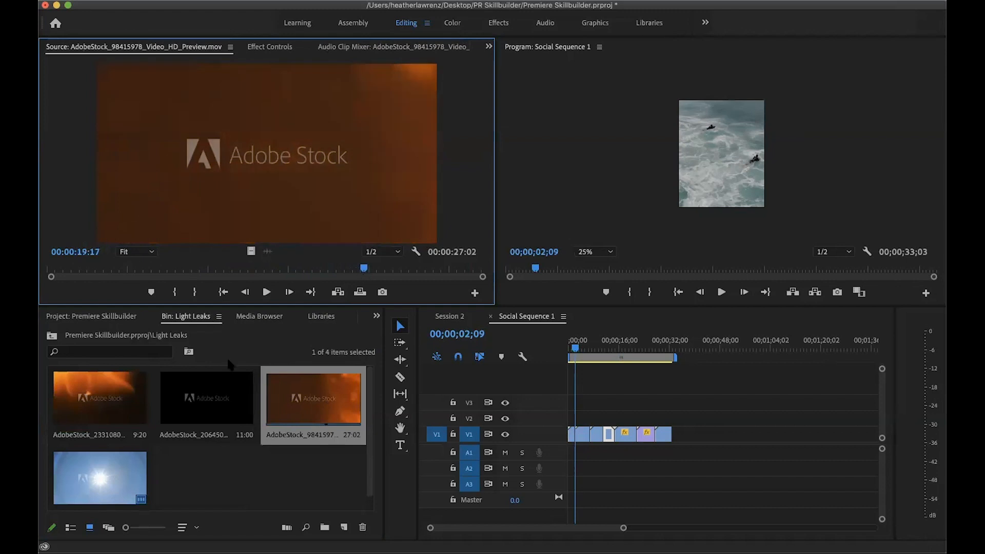
double_click(206, 398)
left_click_drag(50, 272, 304, 266)
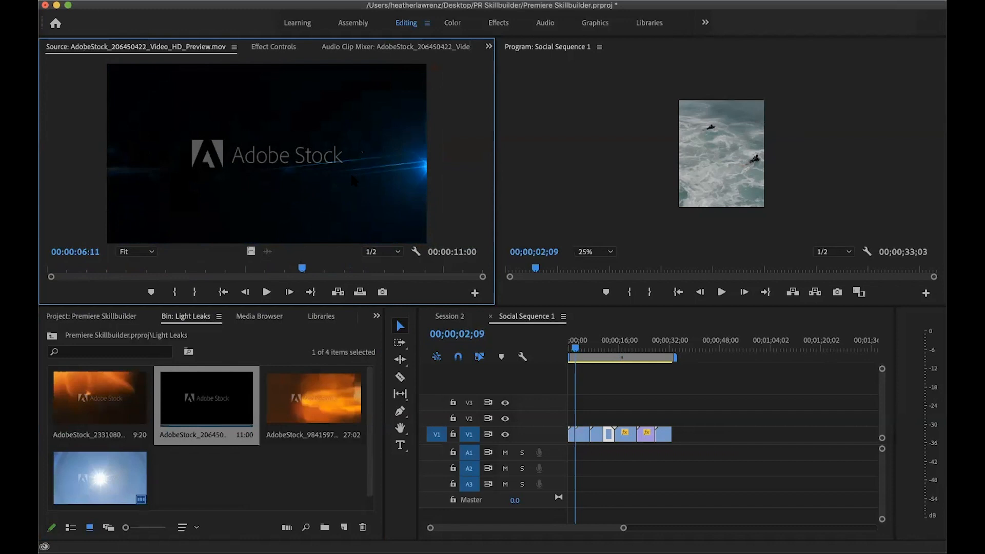
Load the sun flare clip AdobeStock_221906693 from the Light Leaks bin and mark its out point at 00:00:02:00
double_click(81, 482)
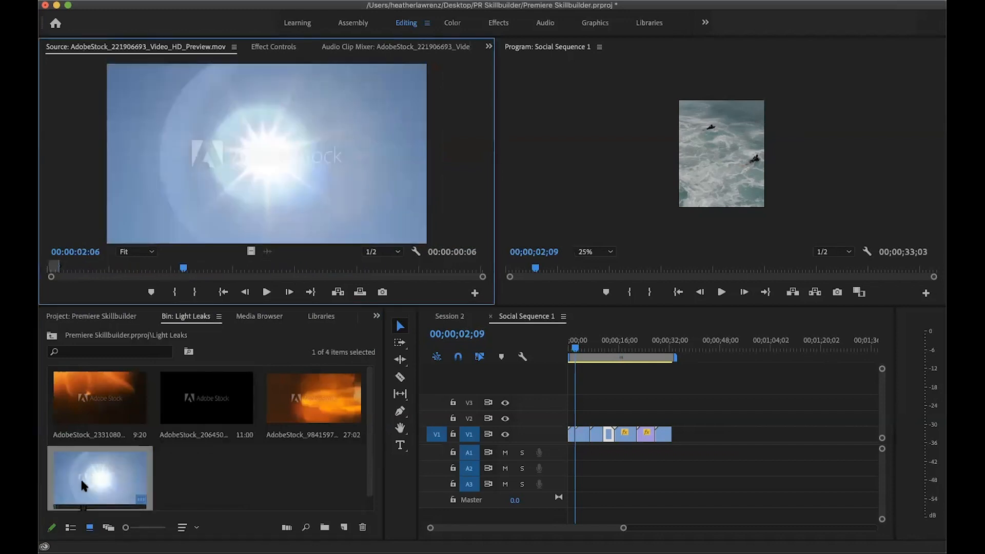
left_click_drag(184, 268, 99, 270)
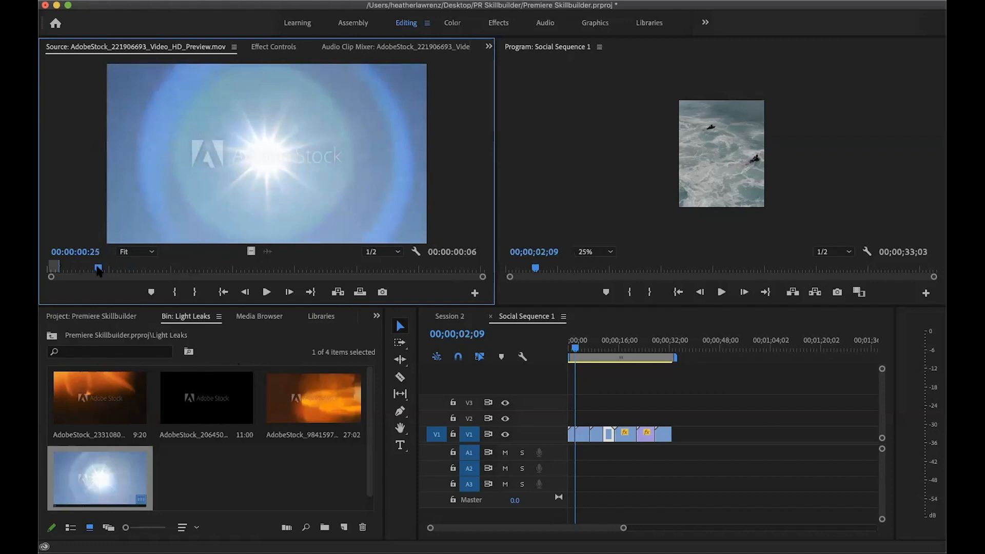
left_click_drag(99, 270, 121, 271)
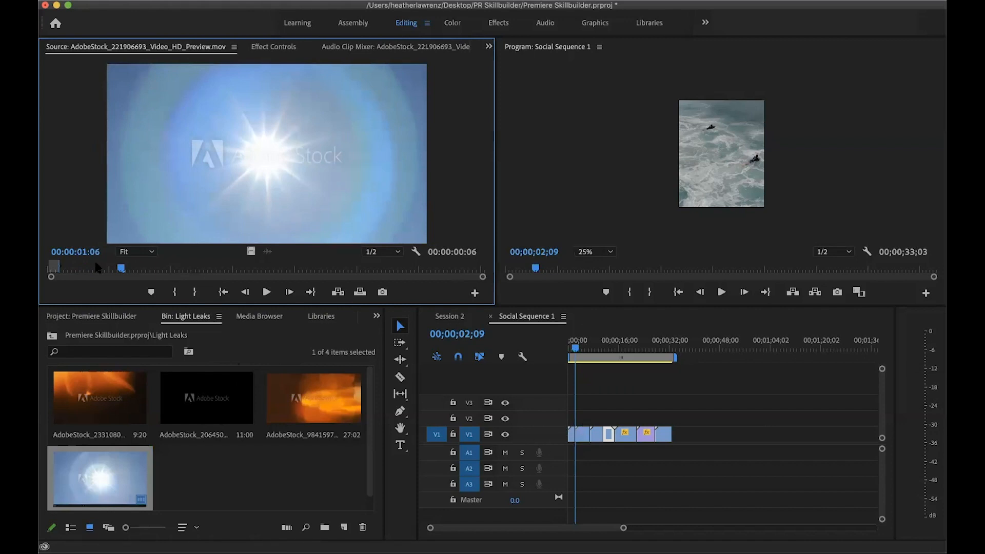
left_click_drag(121, 269, 171, 271)
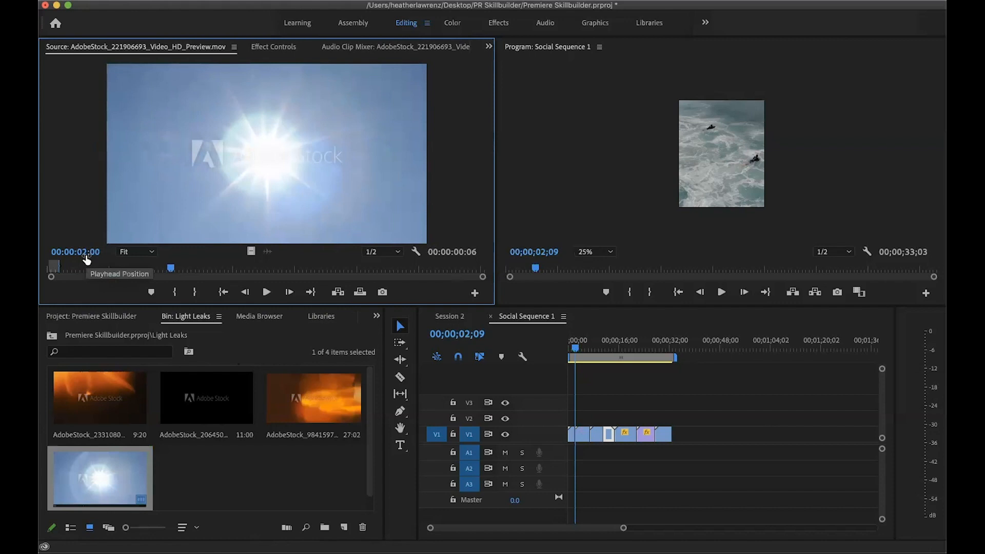
key("o")
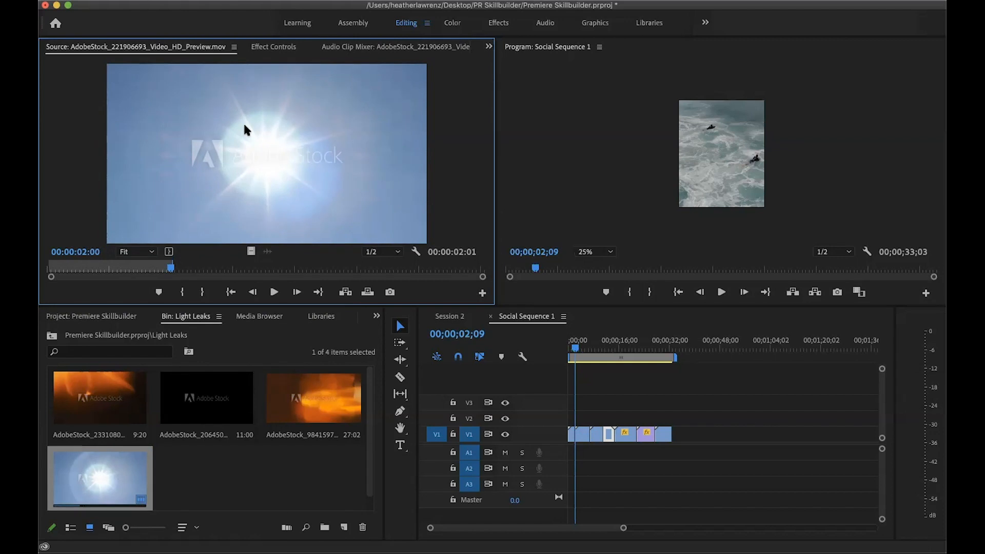
Try inserting the trimmed sun flare clip on V1 between the first and second clips, and play across it
left_click(346, 293)
left_click(580, 349)
left_click_drag(580, 349, 577, 351)
key("space")
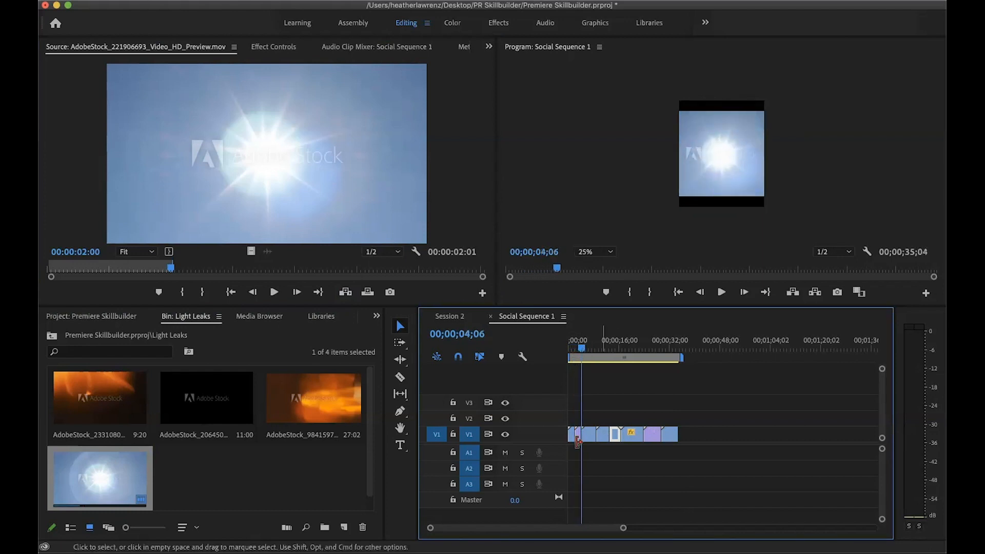
Enlarge the inserted sun flare to fill the vertical frame, review the transition, and undo the insertion
double_click(733, 154)
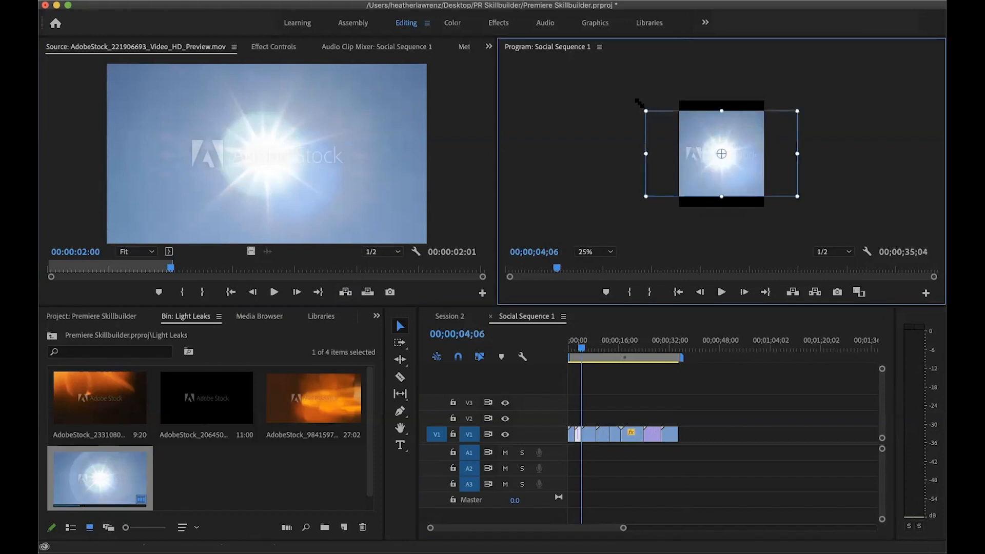
left_click_drag(641, 102, 620, 95)
left_click_drag(577, 349, 570, 351)
key("space")
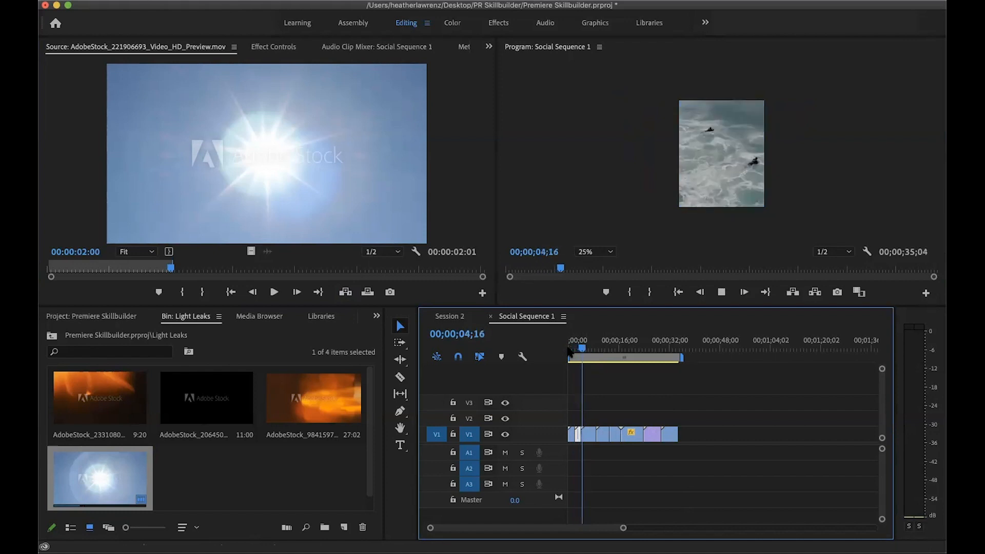
key("space")
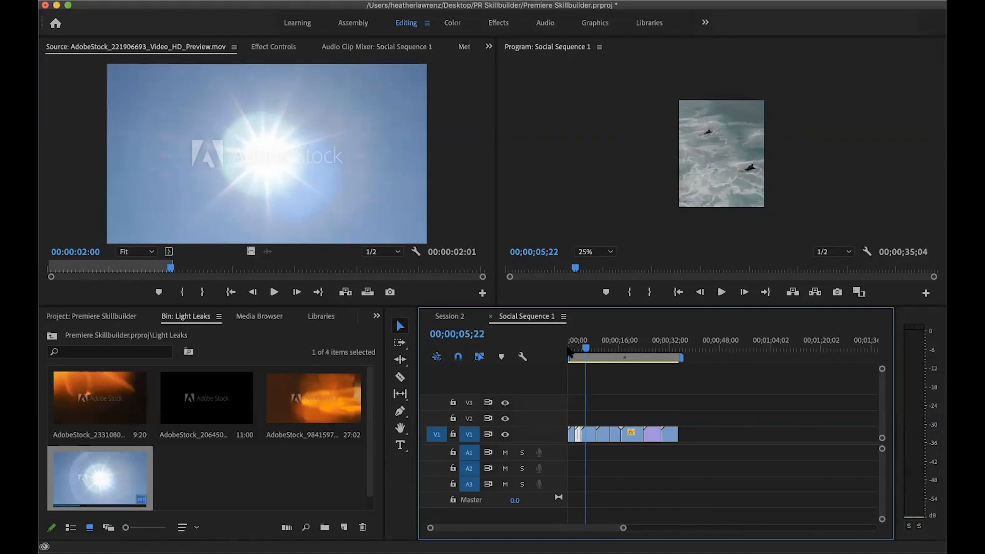
key("super+z")
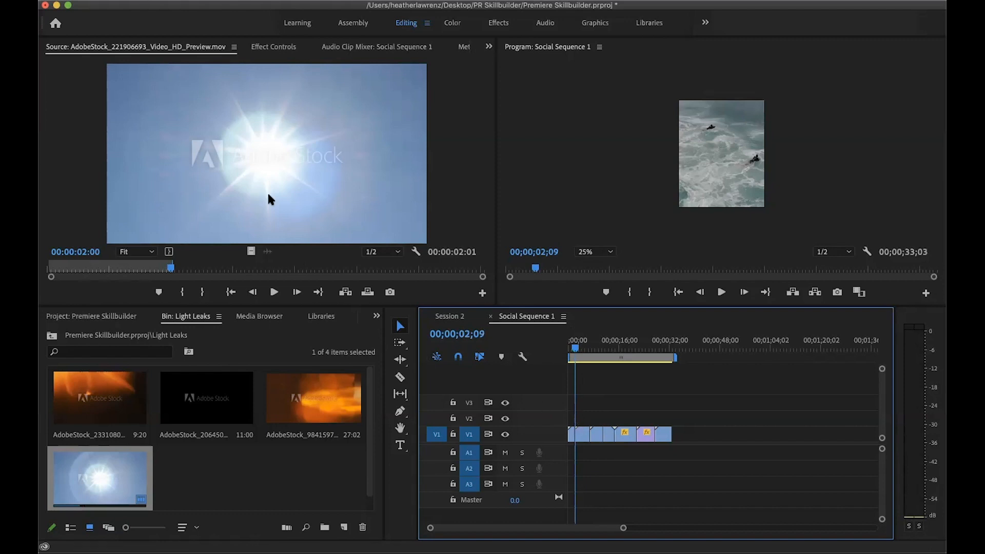
Place the sun flare clip on V2 at the cut after the first clip, then enlarge and center it to fill the vertical frame
left_click_drag(257, 112, 575, 418)
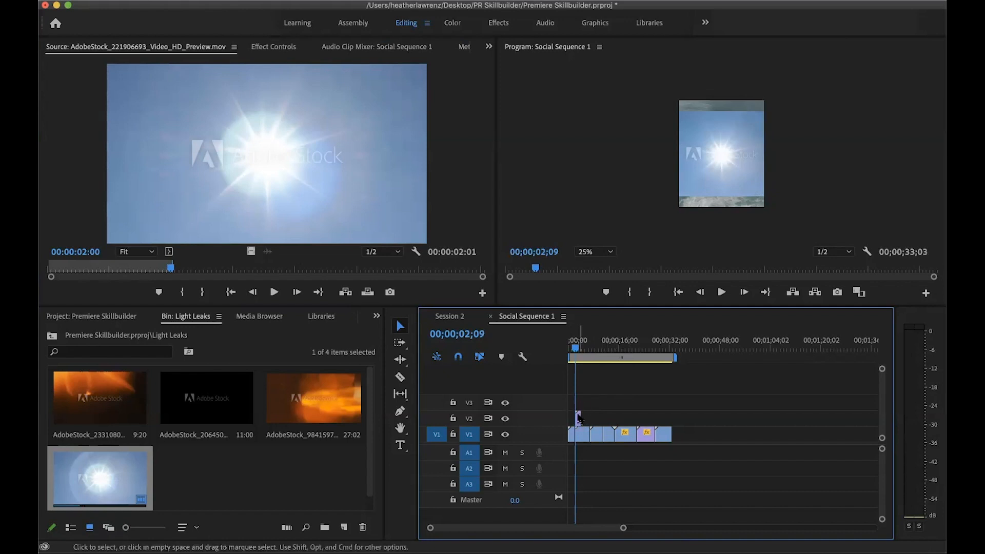
left_click(725, 140)
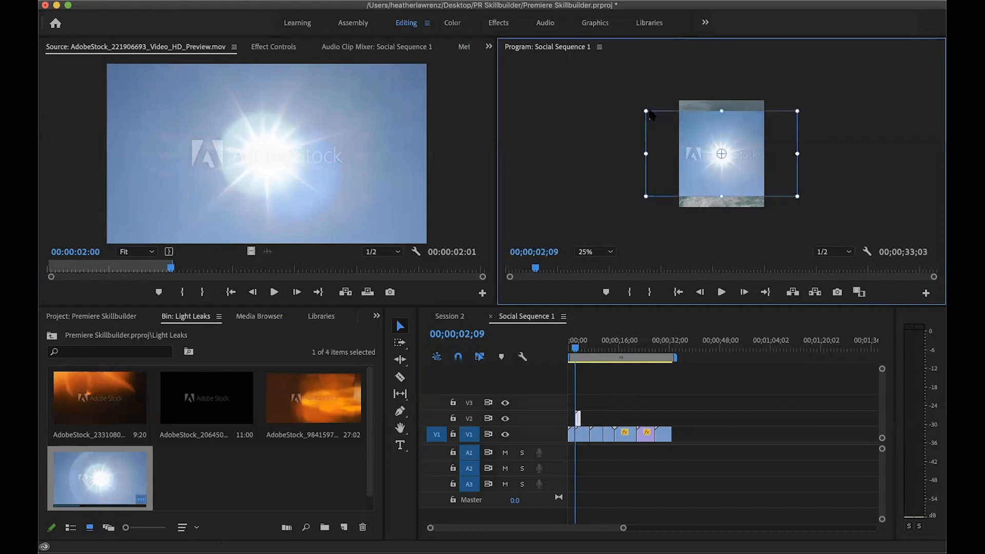
left_click_drag(649, 114, 642, 96)
left_click_drag(794, 181, 820, 225)
left_click_drag(749, 168, 748, 178)
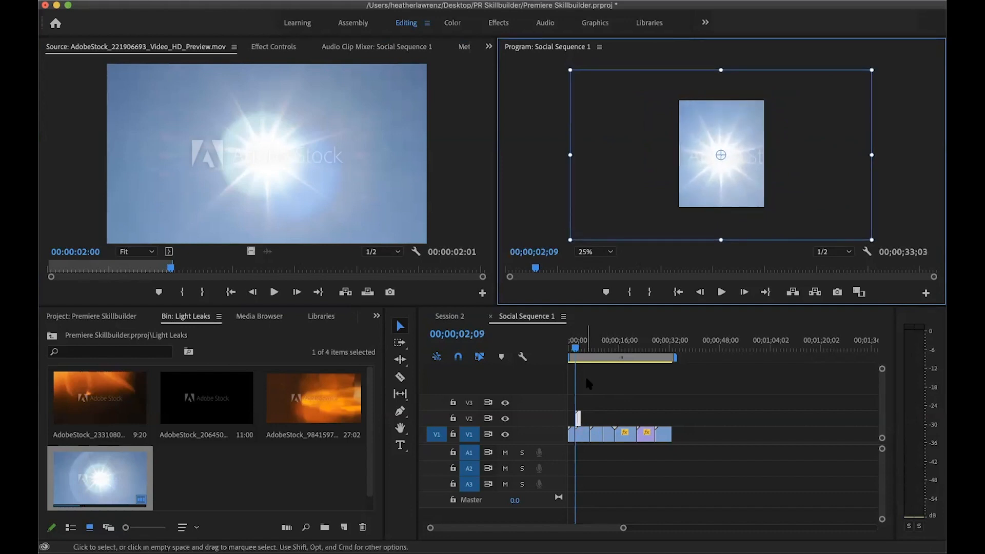
Try moving the V1 clips farther along the timeline with the Track Select Forward tool, and undo the move
left_click(401, 343)
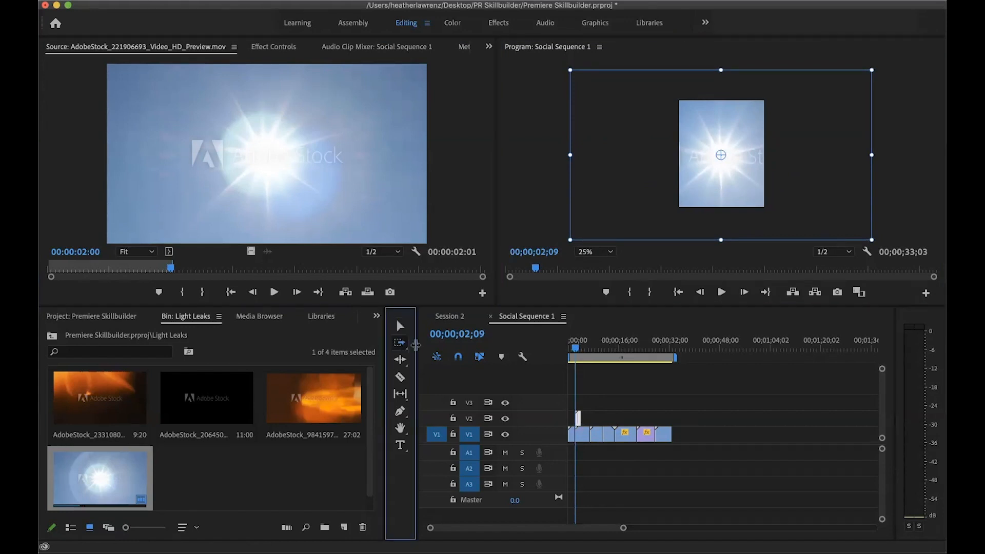
left_click(577, 435)
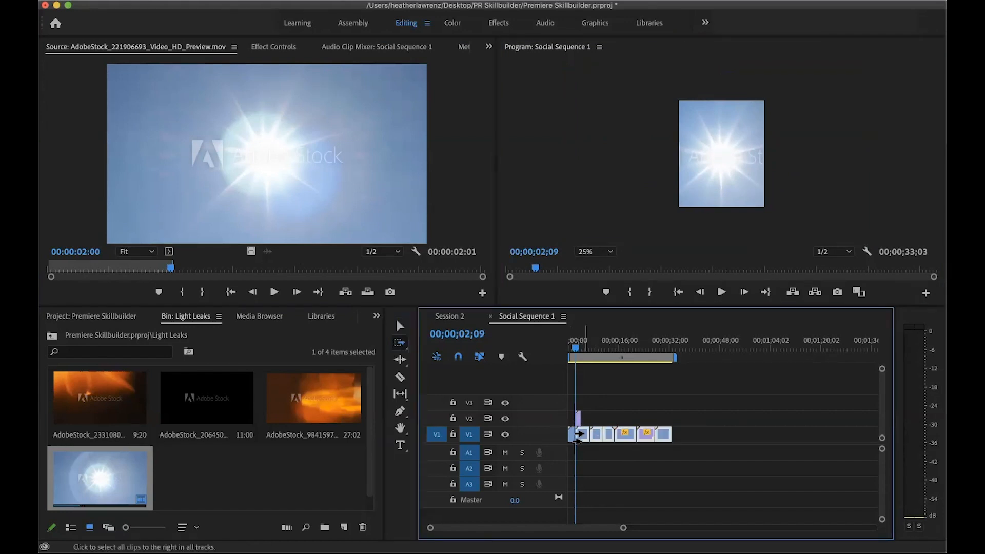
left_click_drag(579, 437, 605, 437)
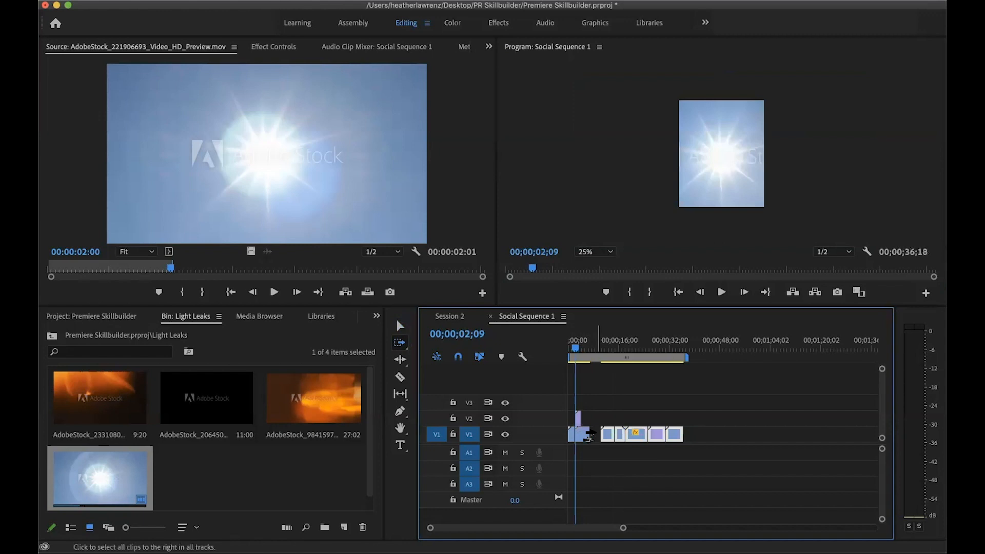
key("super+z")
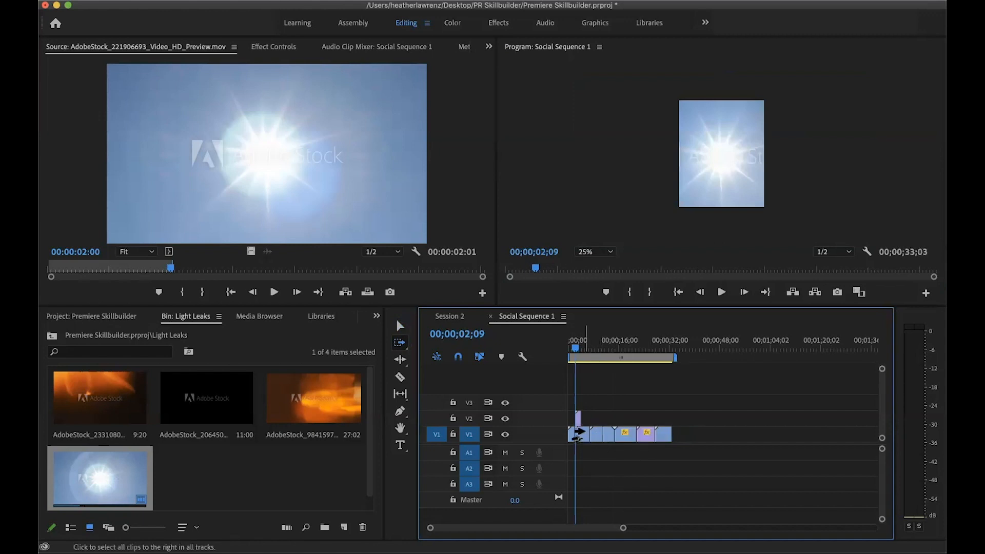
Shift all V1 clips after the first one about 2 seconds along the timeline to fit the sun flare, and play across the transition
left_click(583, 434)
left_click_drag(578, 435, 584, 435)
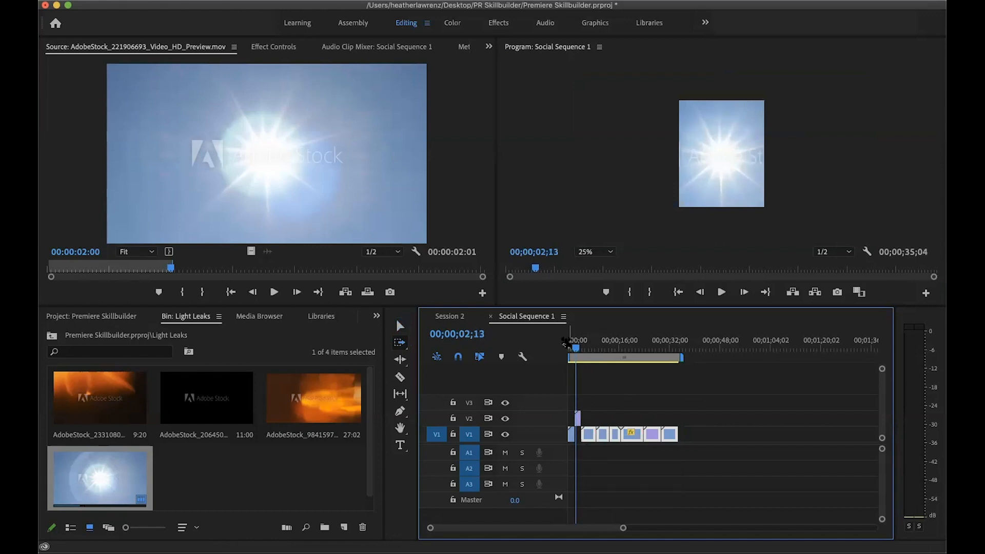
left_click(571, 348)
key("space")
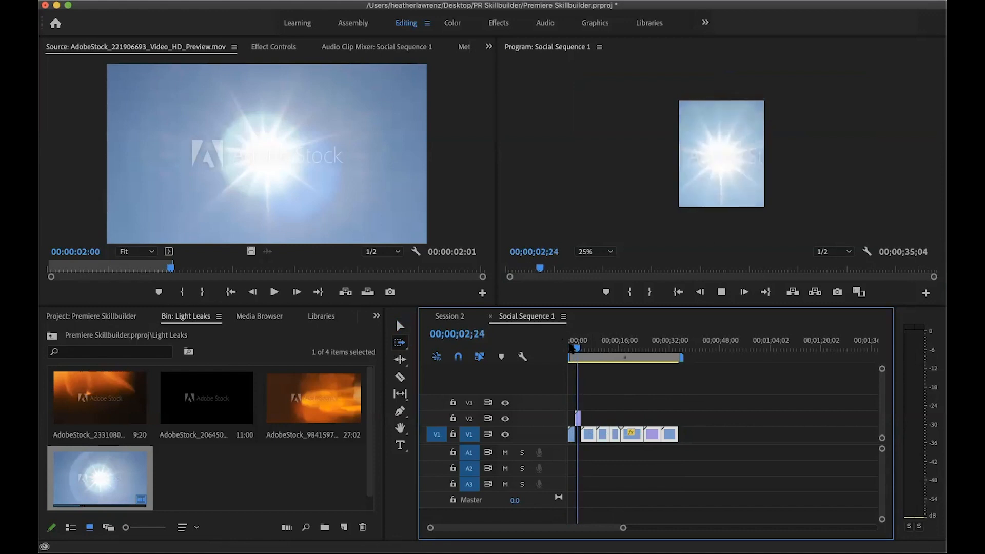
key("space")
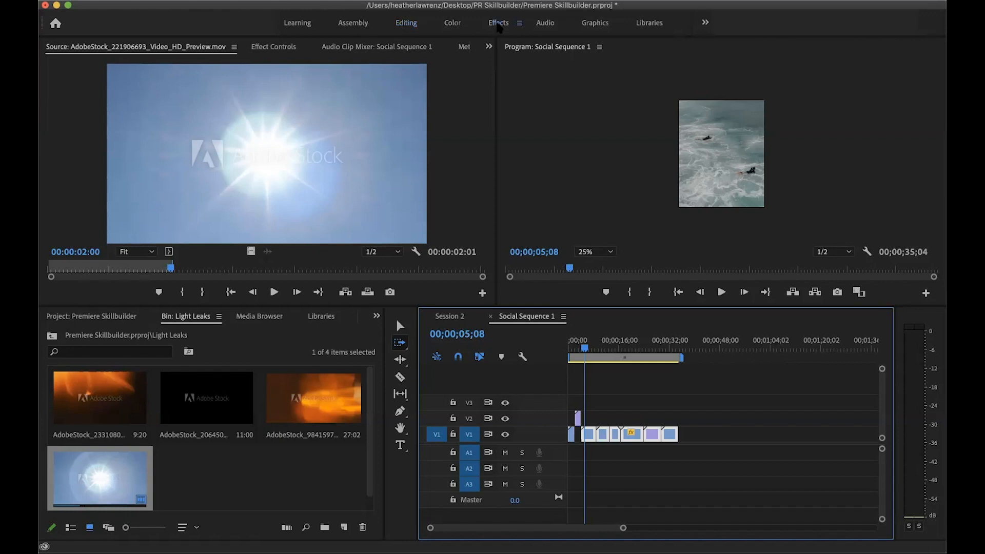
In the Effects workspace, add Cross Dissolve before Pexels Videos 992676, Dip to Black before Pexels Videos 2790139, and Dip to White before video.mp4
left_click(498, 24)
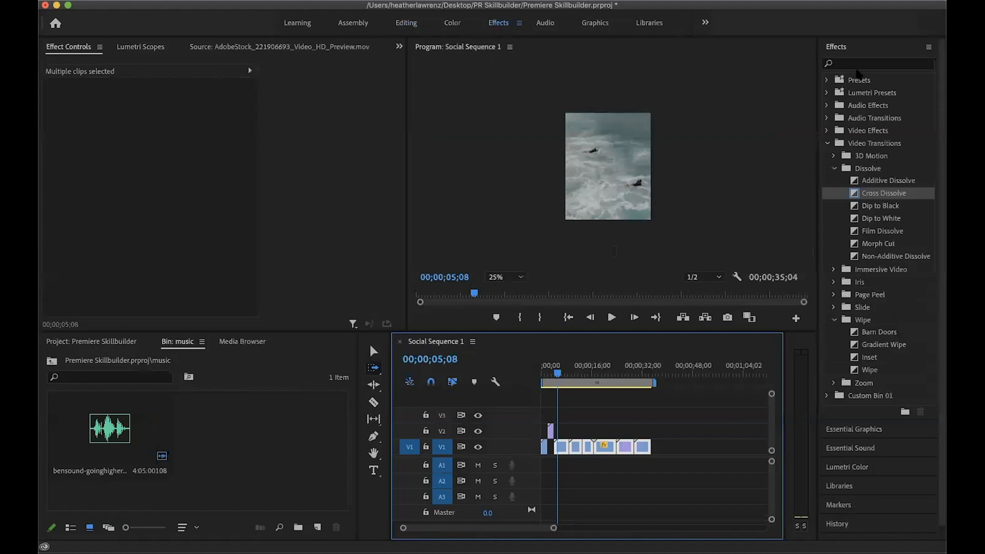
left_click(881, 25)
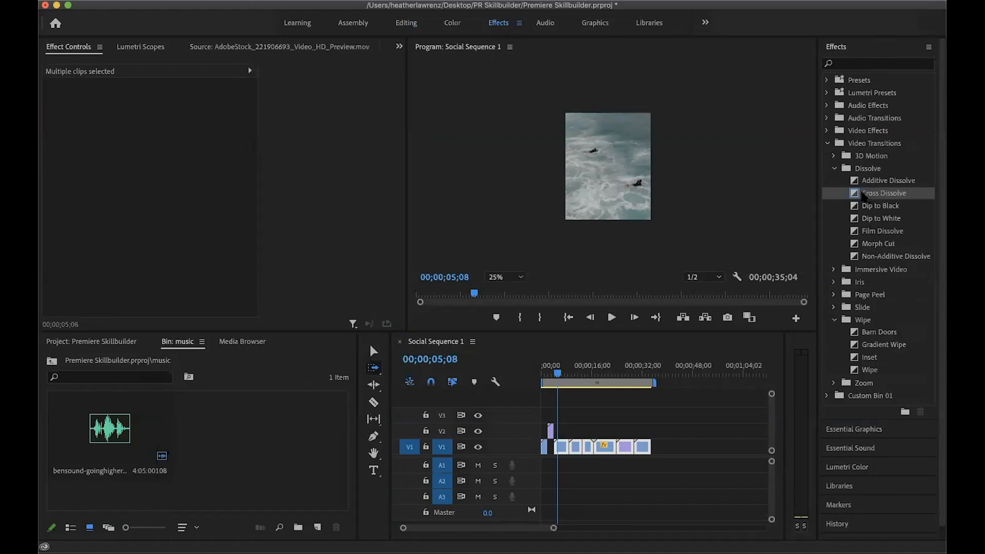
left_click_drag(859, 195, 571, 454)
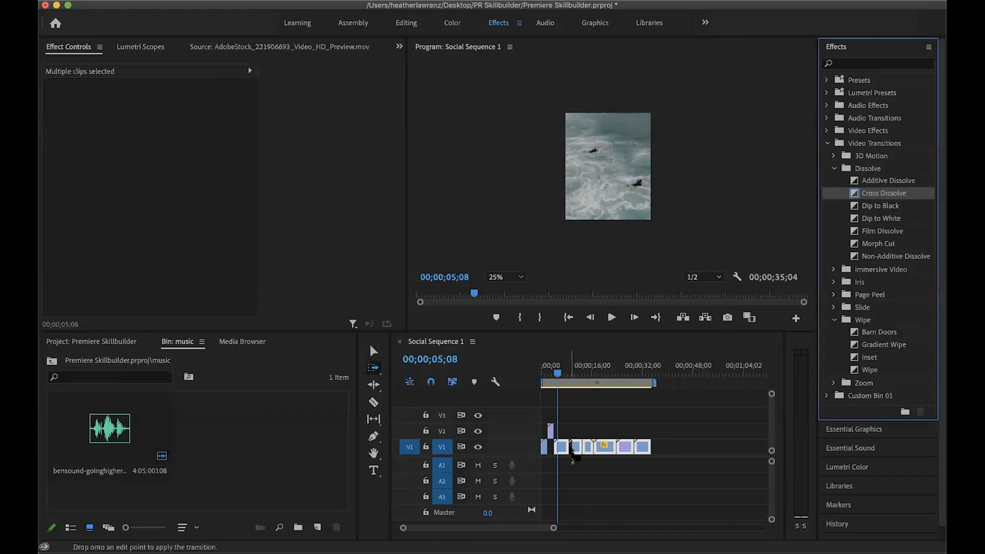
left_click_drag(873, 205, 602, 454)
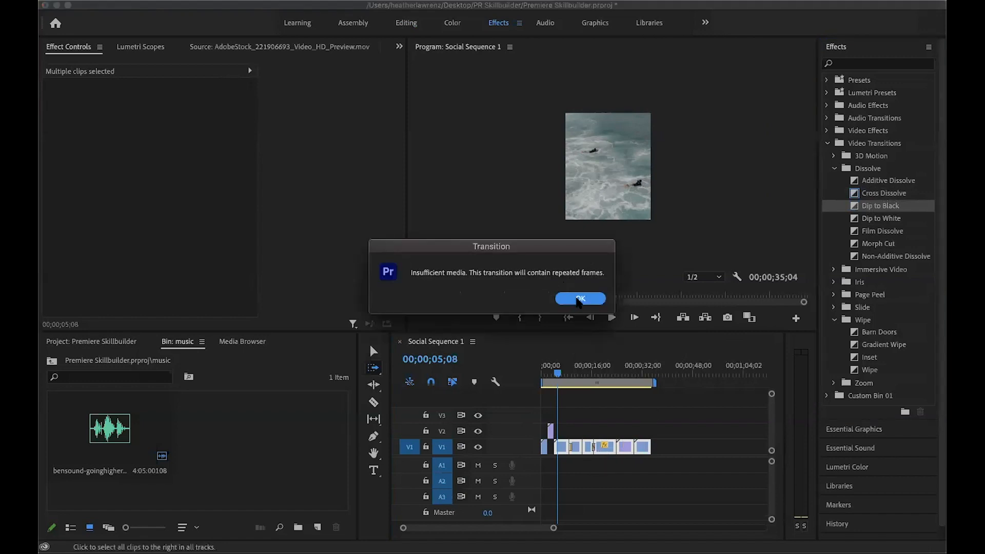
left_click(579, 298)
left_click_drag(882, 219, 613, 449)
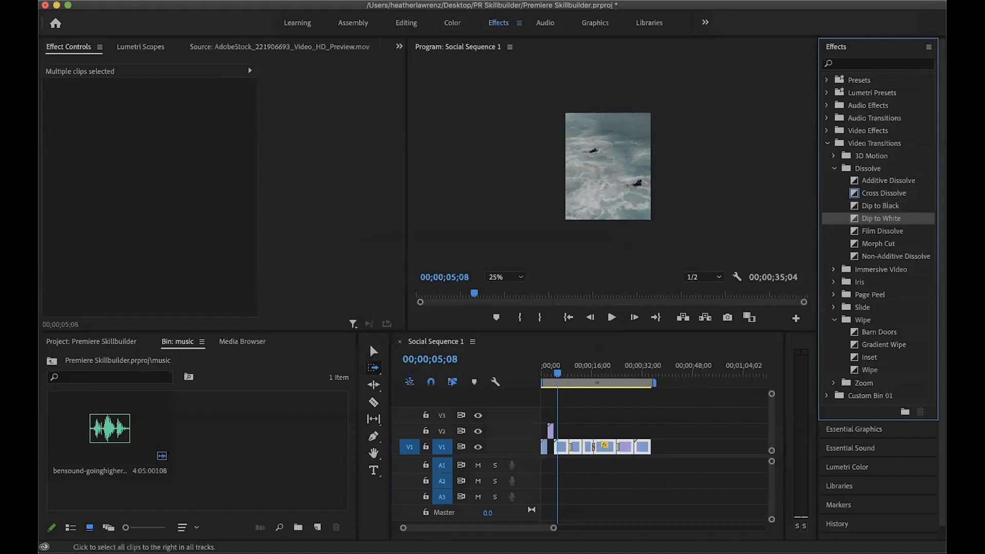
Increase the height of the V1 track and set the timeline to show continuous video thumbnails
left_click_drag(554, 528, 534, 527)
left_click_drag(513, 439, 513, 419)
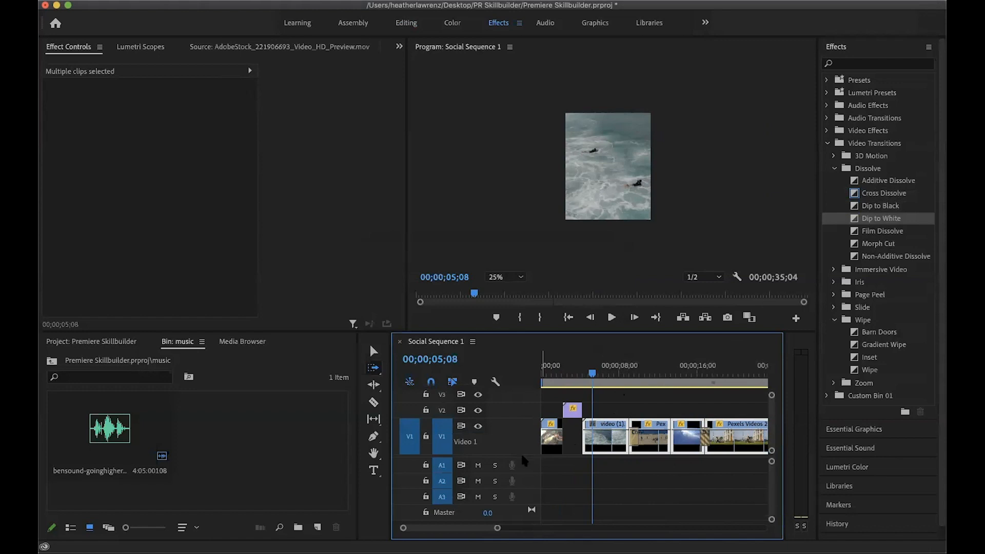
left_click_drag(523, 456, 523, 467)
left_click_drag(520, 429, 519, 419)
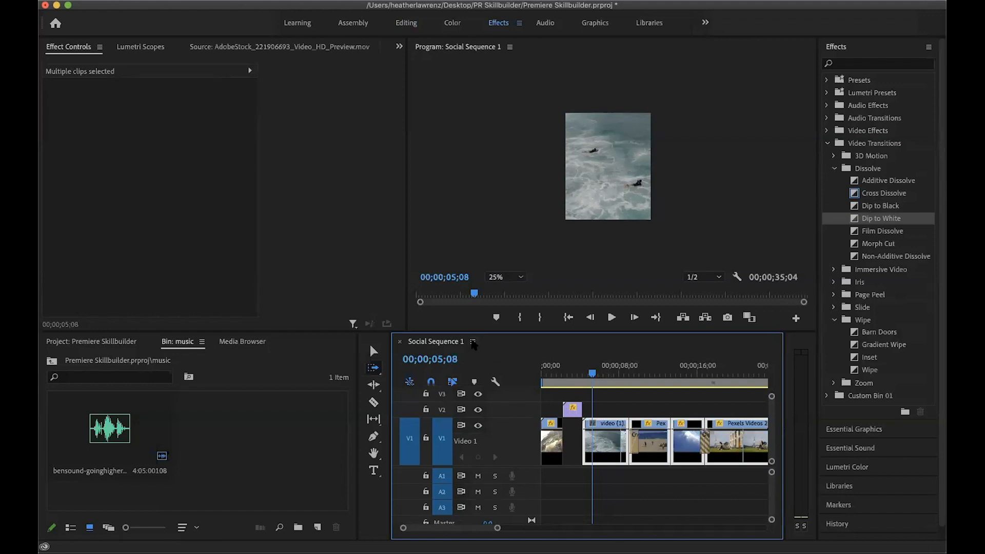
left_click(473, 342)
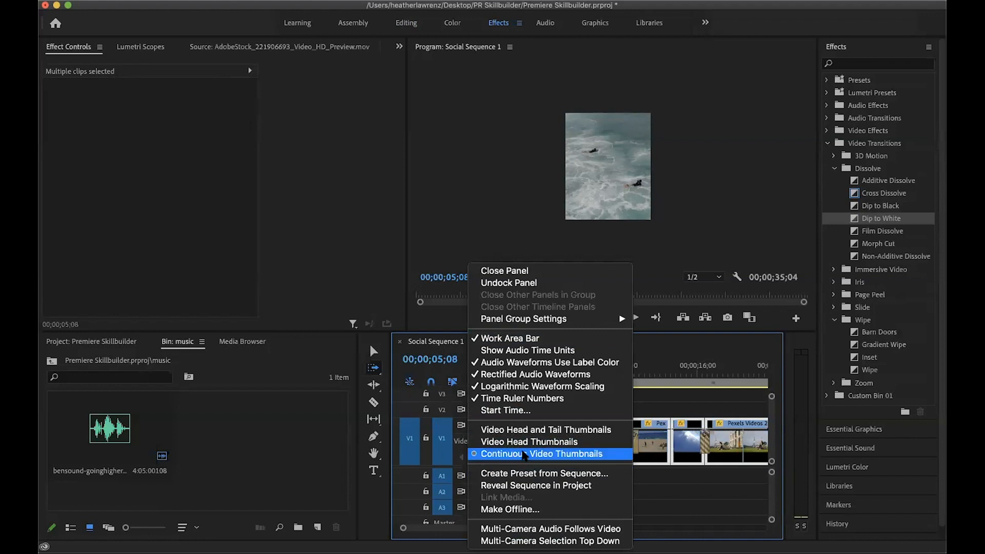
left_click(524, 455)
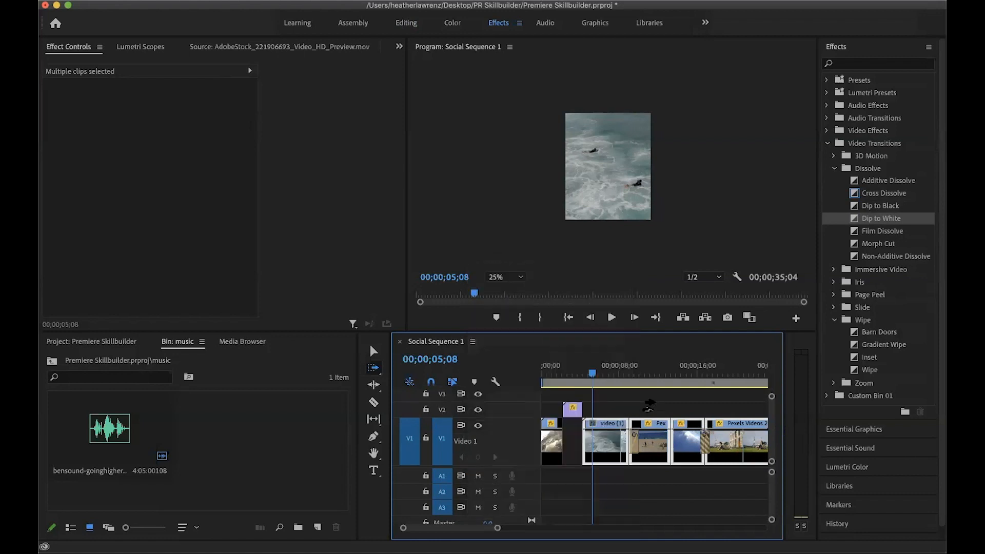
Shorten the Cross Dissolve at the start of Pexels Videos 992676 to 26 frames with the Selection tool
left_click(374, 352)
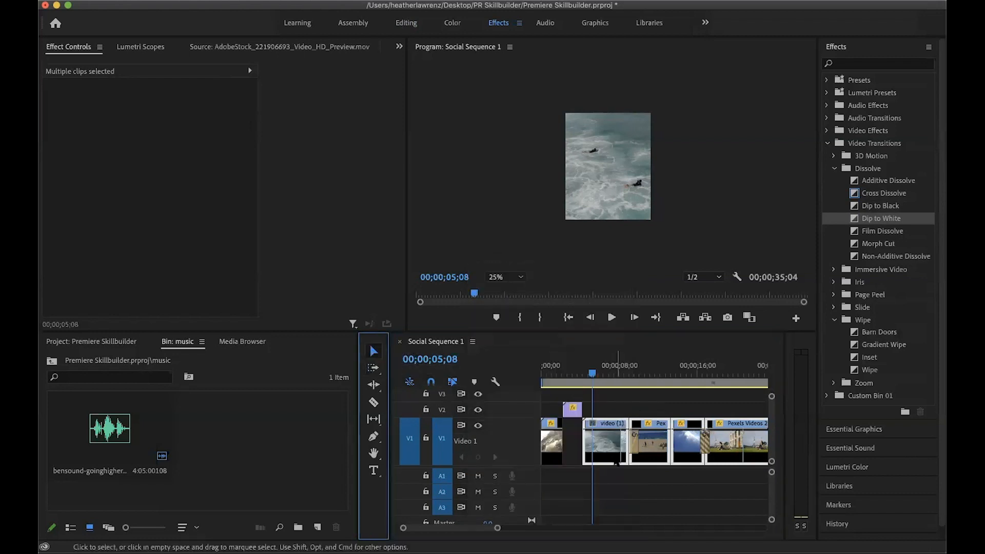
left_click_drag(498, 528, 463, 528)
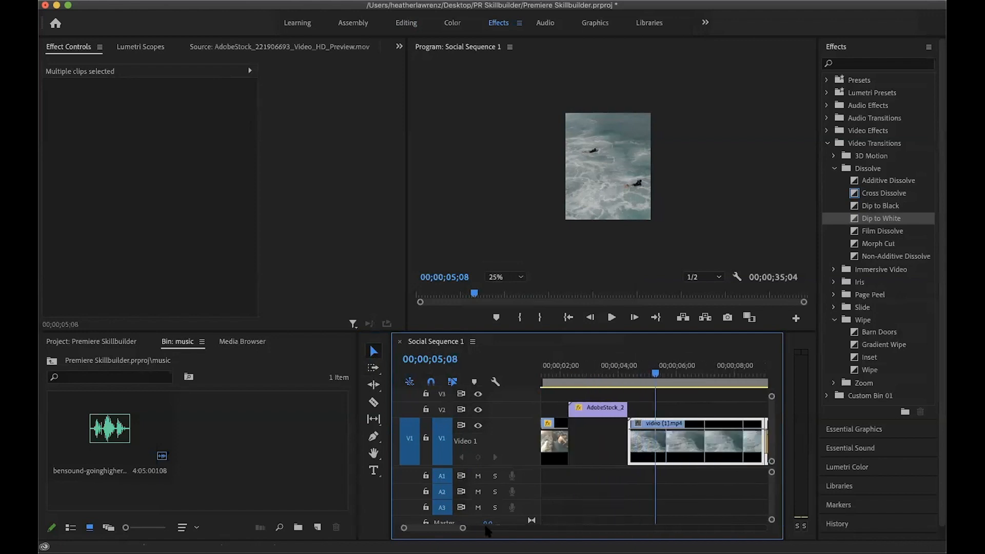
scroll(441, 527, "down", 4)
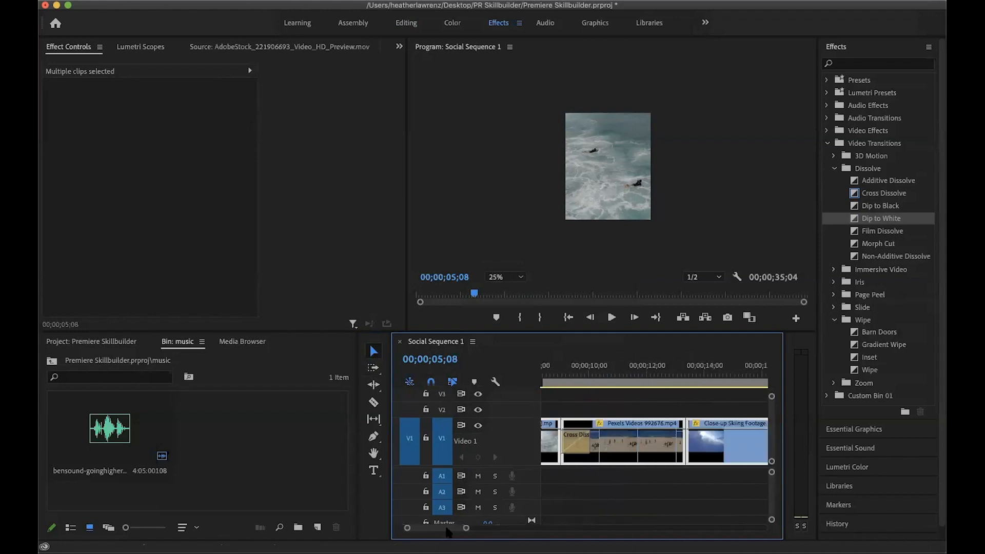
scroll(466, 523, "down", 3)
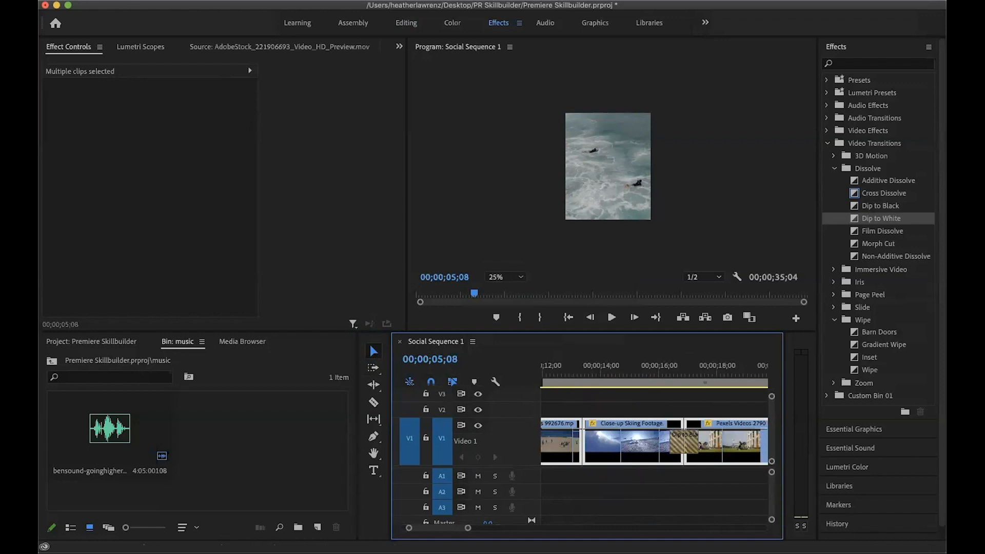
scroll(452, 531, "up", 8)
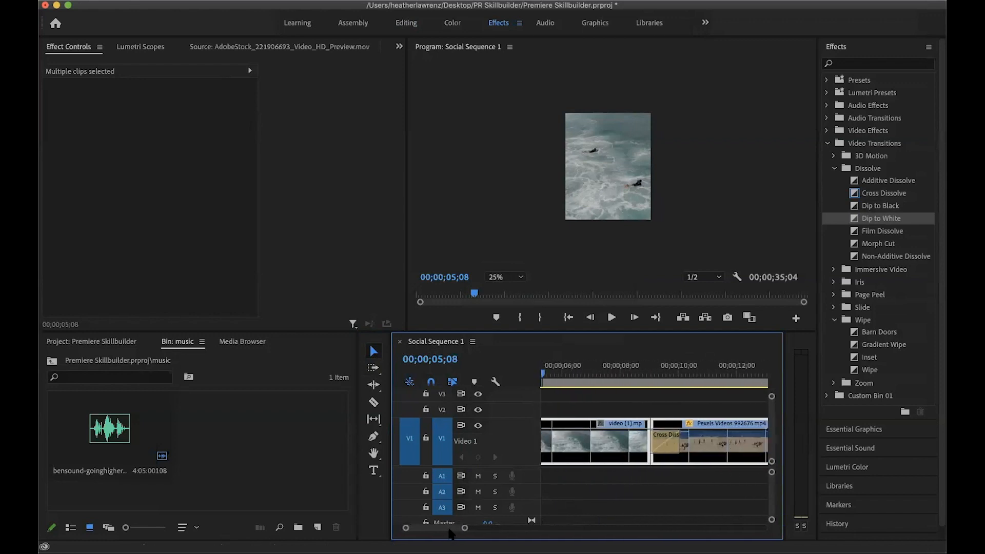
left_click(666, 441)
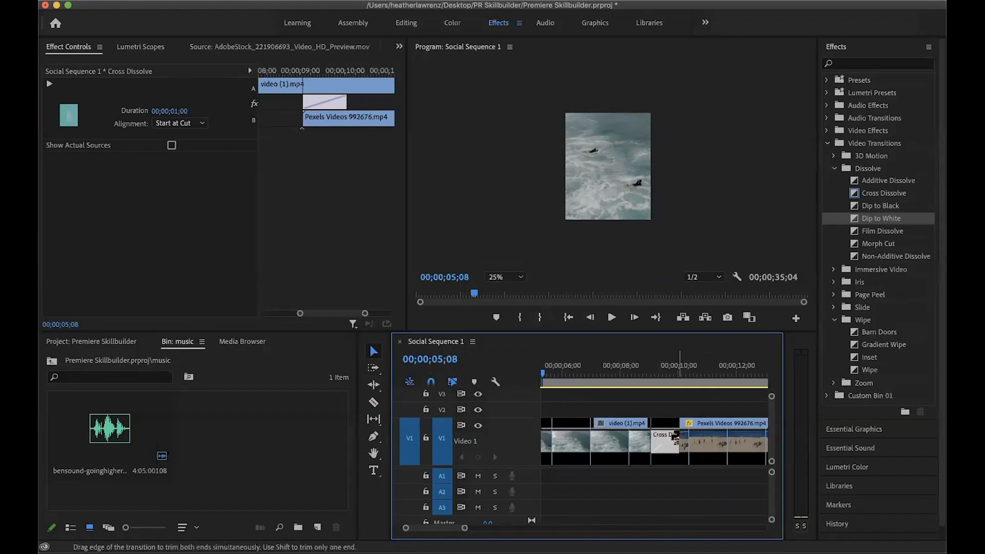
left_click_drag(676, 437, 672, 438)
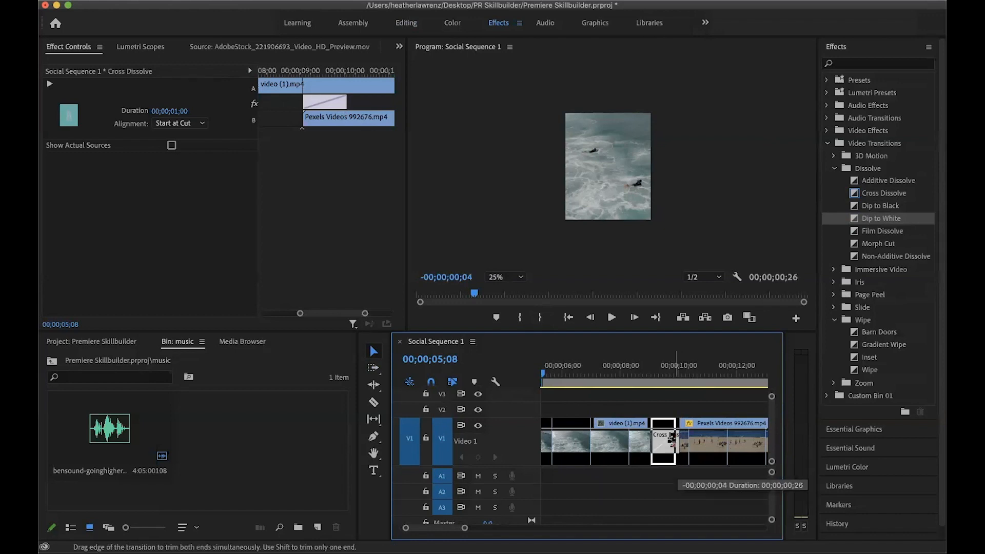
Preview the Cross Dissolve by playing and scrubbing from the surfing clip into the beach clip
key("space")
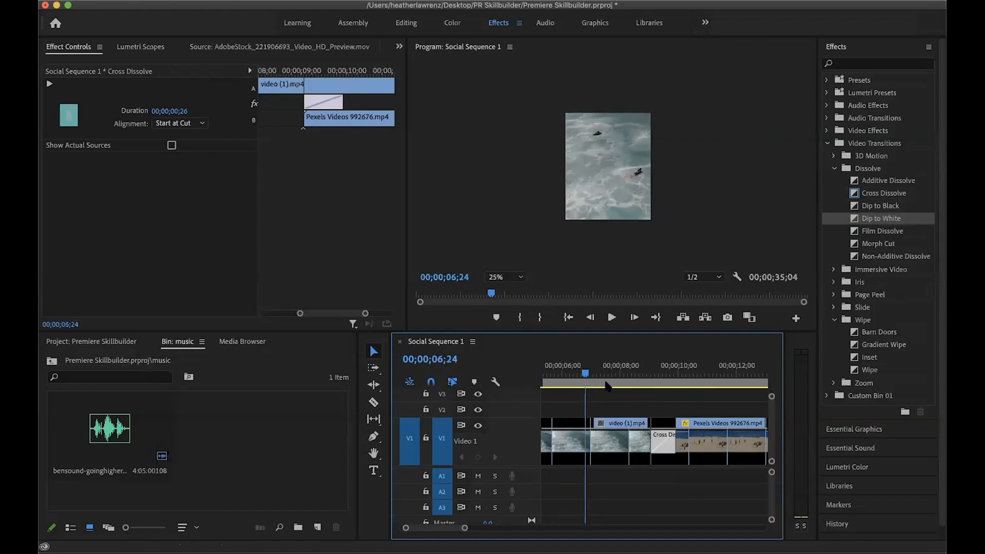
left_click_drag(647, 388, 661, 390)
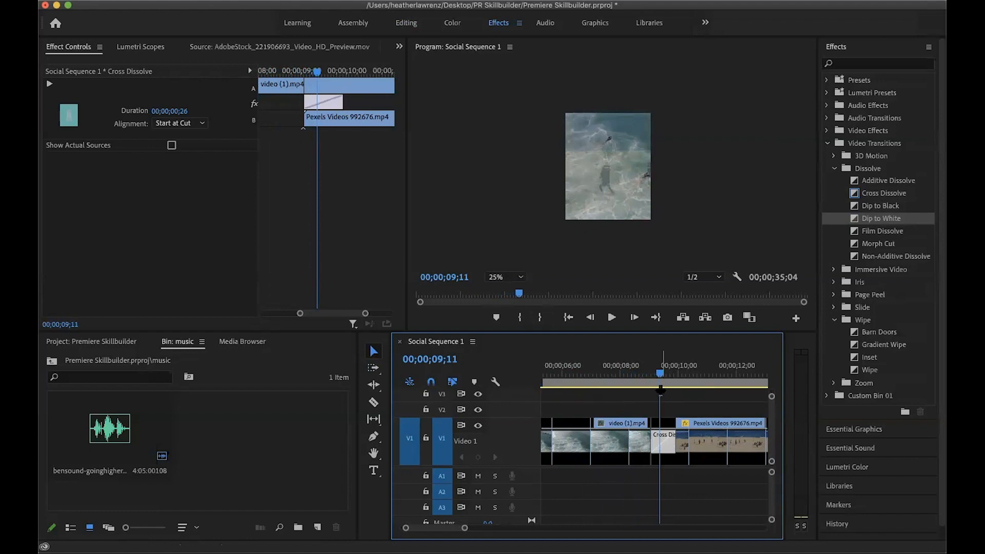
left_click_drag(660, 390, 695, 390)
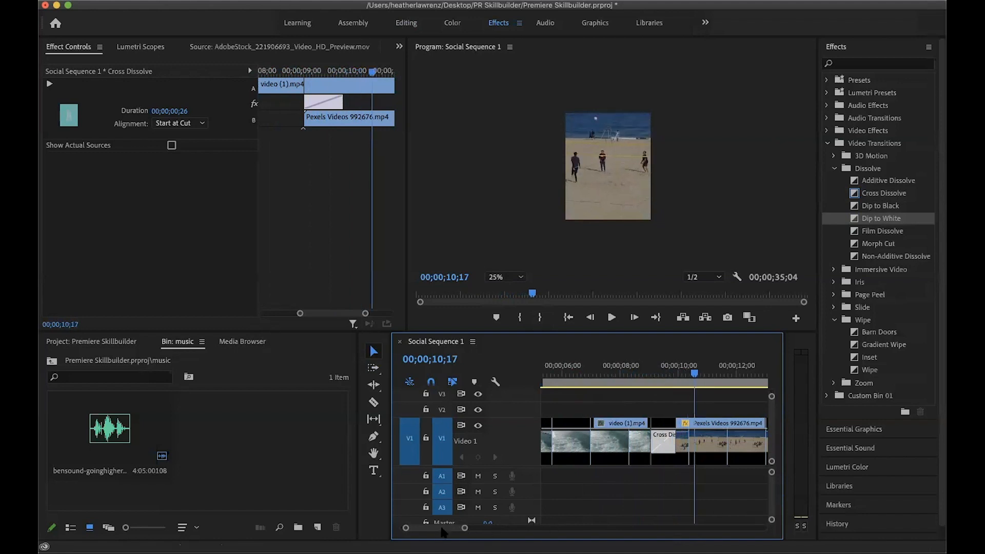
Lengthen the Dip to Black between the skiing clip and Pexels Videos 2790139 to 00;00;02;18
scroll(442, 533, "down", 10)
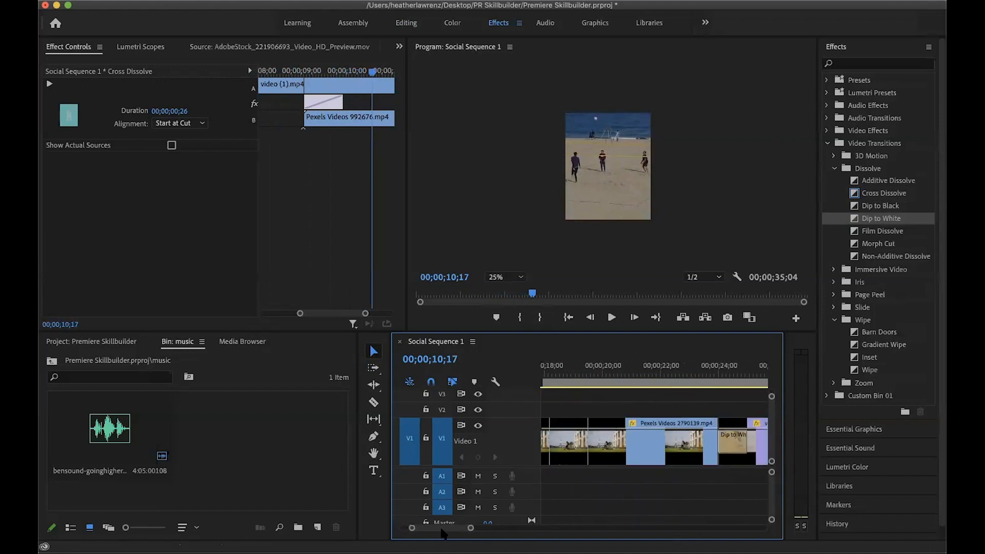
scroll(442, 533, "up", 10)
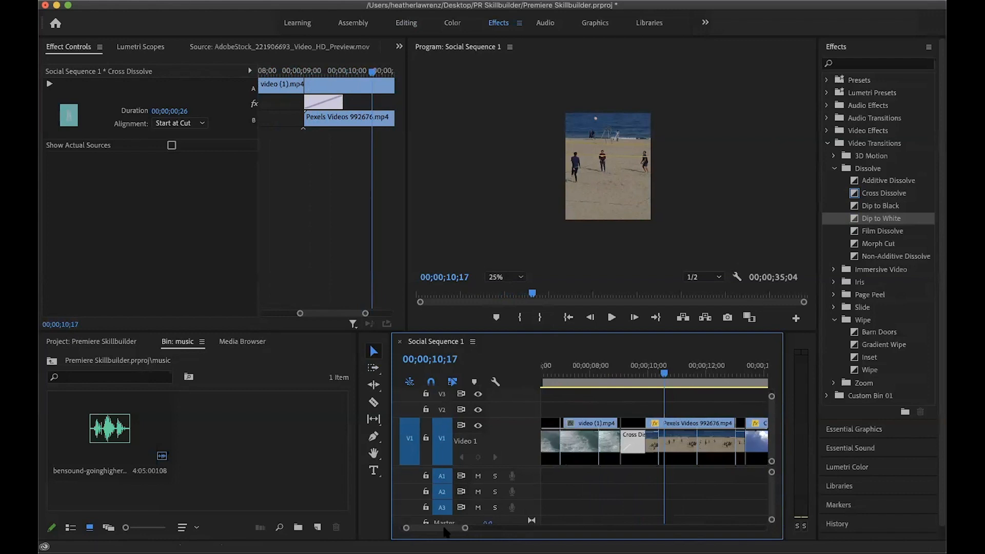
scroll(444, 533, "down", 10)
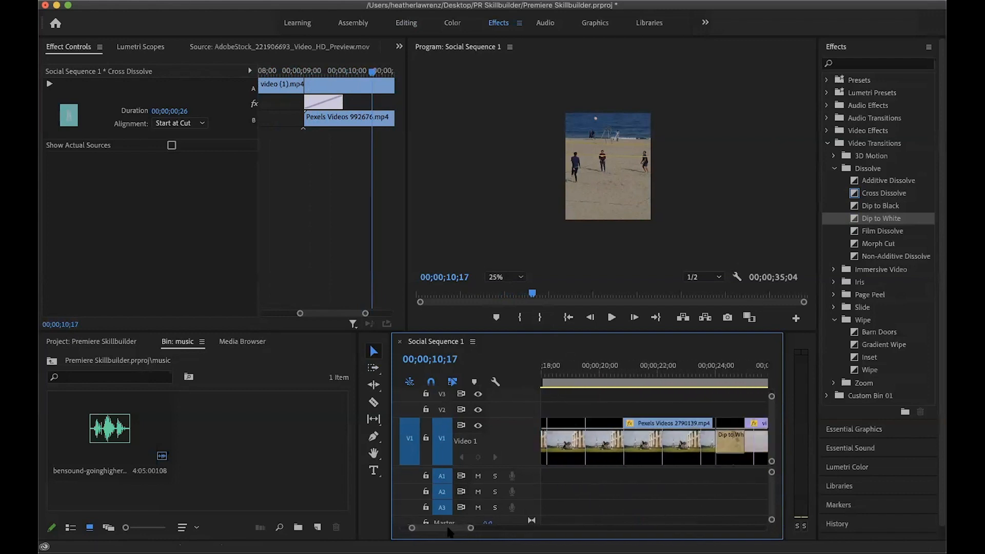
scroll(449, 533, "up", 4)
left_click(635, 448)
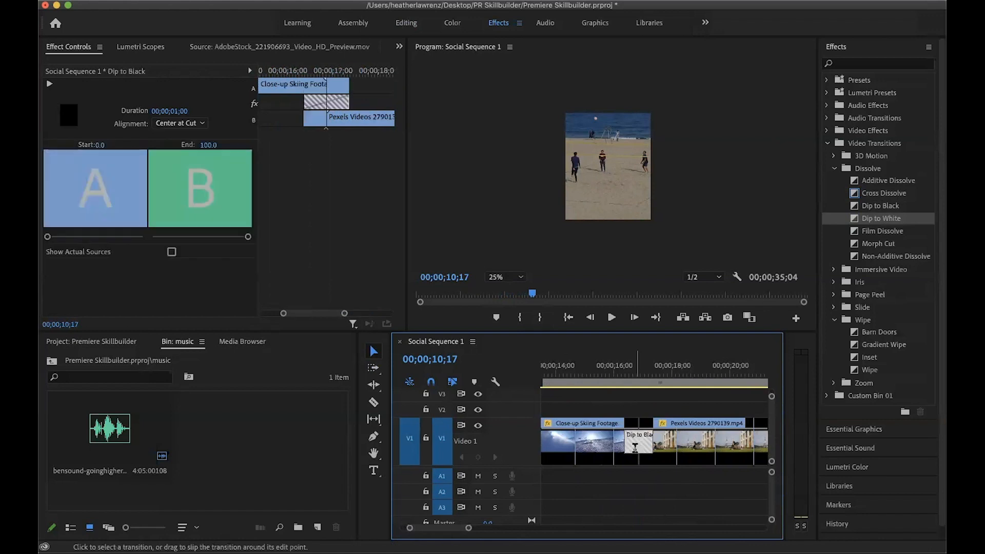
double_click(635, 448)
key("Return")
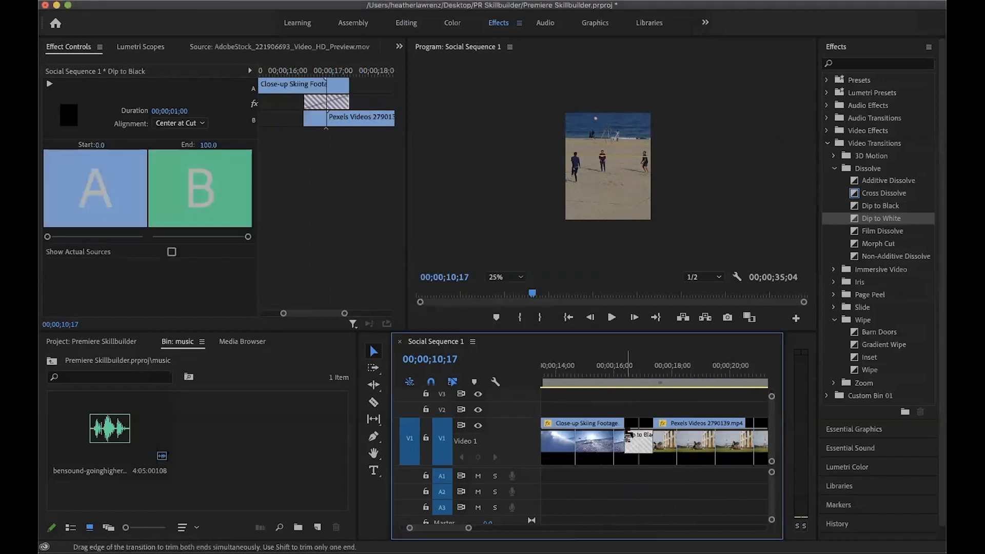
left_click_drag(627, 437, 605, 435)
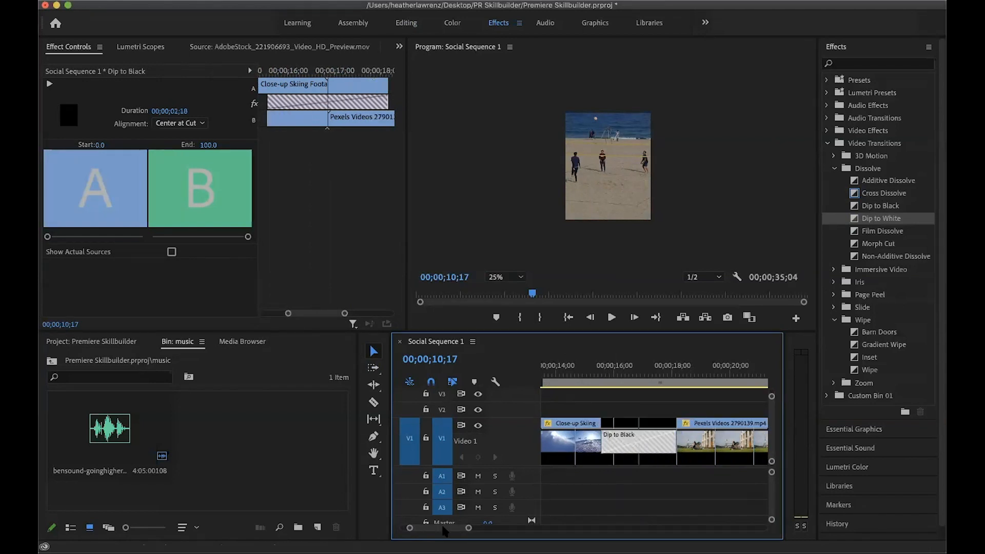
Play through the lengthened Dip to Black and scrub on through the Pexels Videos 2790139 clip
scroll(441, 531, "up", 4)
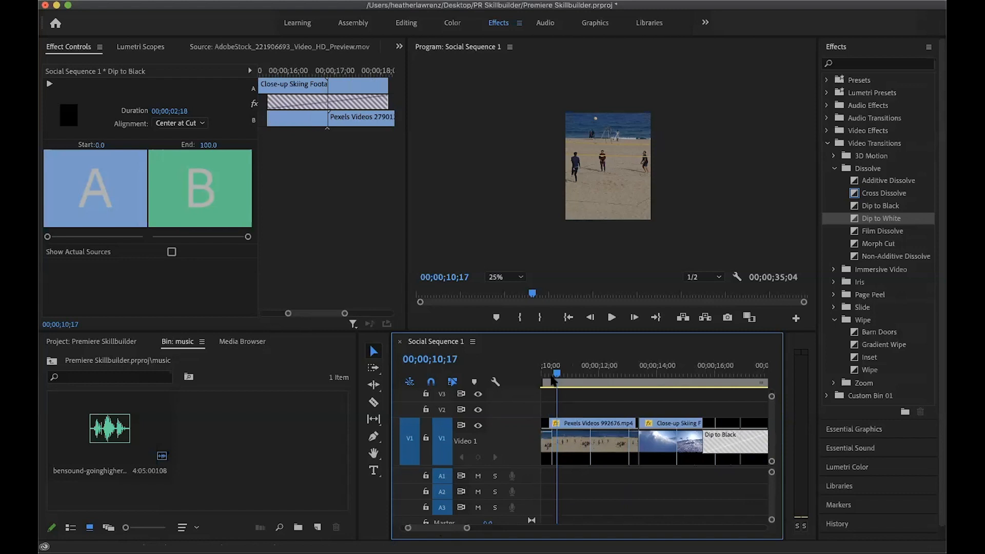
left_click_drag(557, 374, 698, 405)
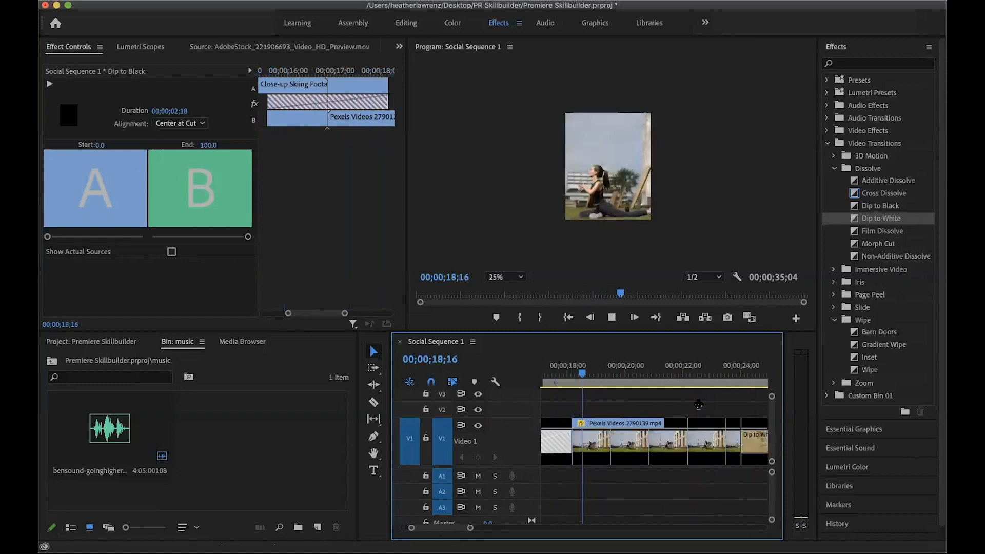
key("space")
left_click_drag(635, 374, 703, 381)
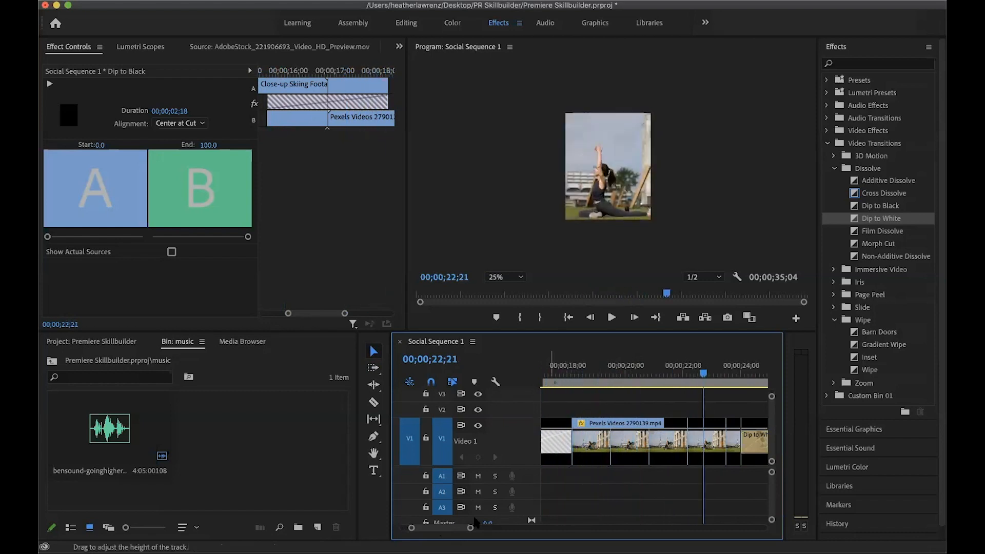
Extend the Dip to White at the start of video.mp4 to 00;00;01;12
scroll(461, 527, "right", 3)
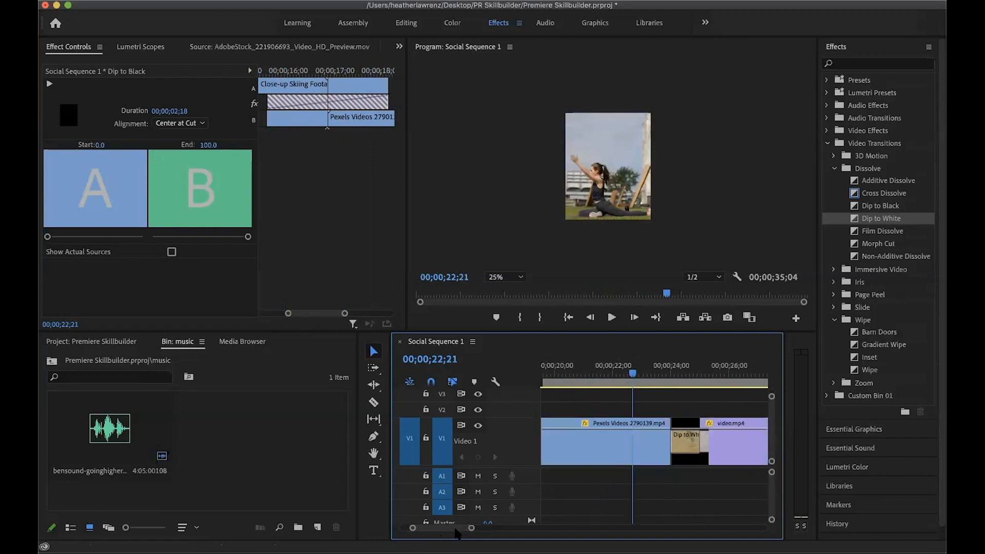
left_click(687, 436)
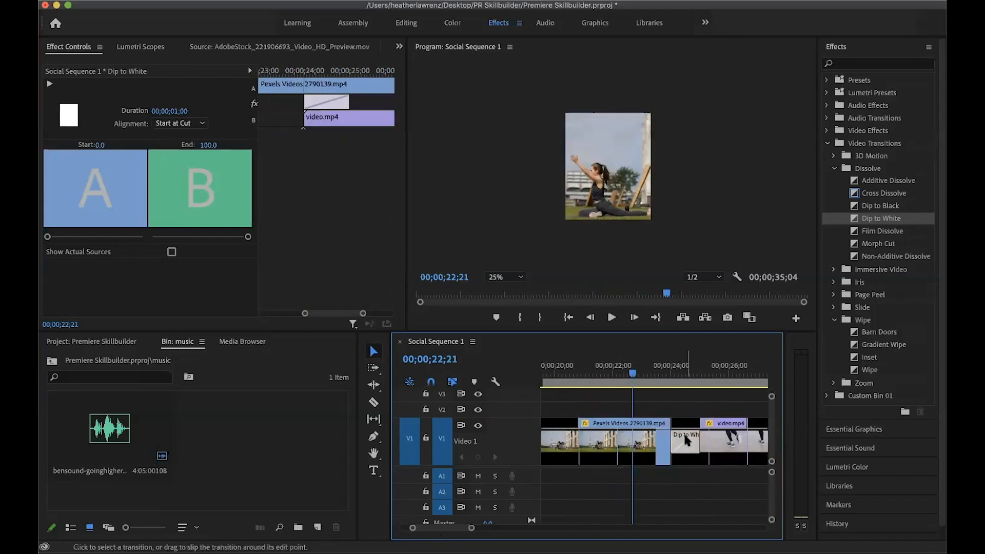
left_click_drag(698, 442, 661, 442)
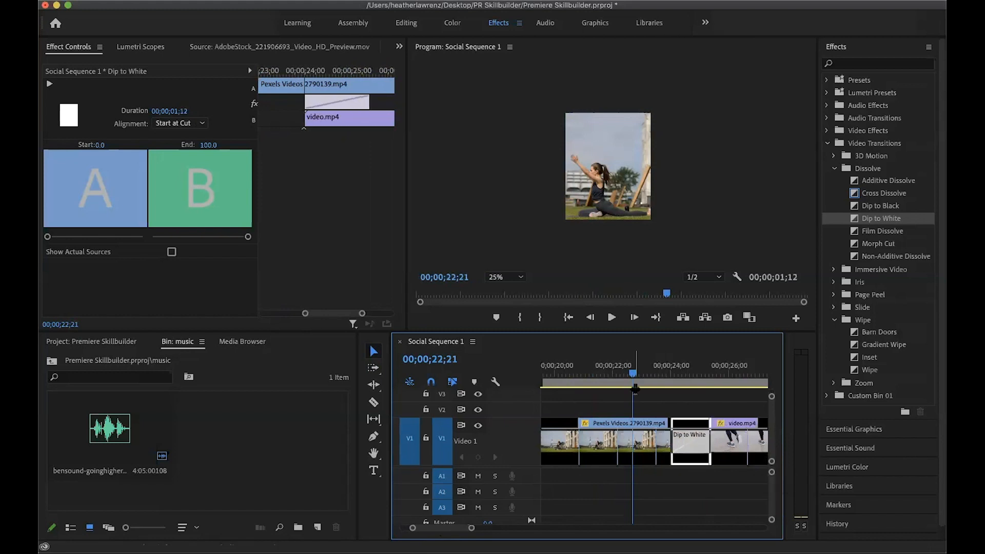
Play across the Dip to White into video.mp4, and return to the Editing workspace
left_click(642, 374)
left_click_drag(655, 378, 660, 379)
key("space")
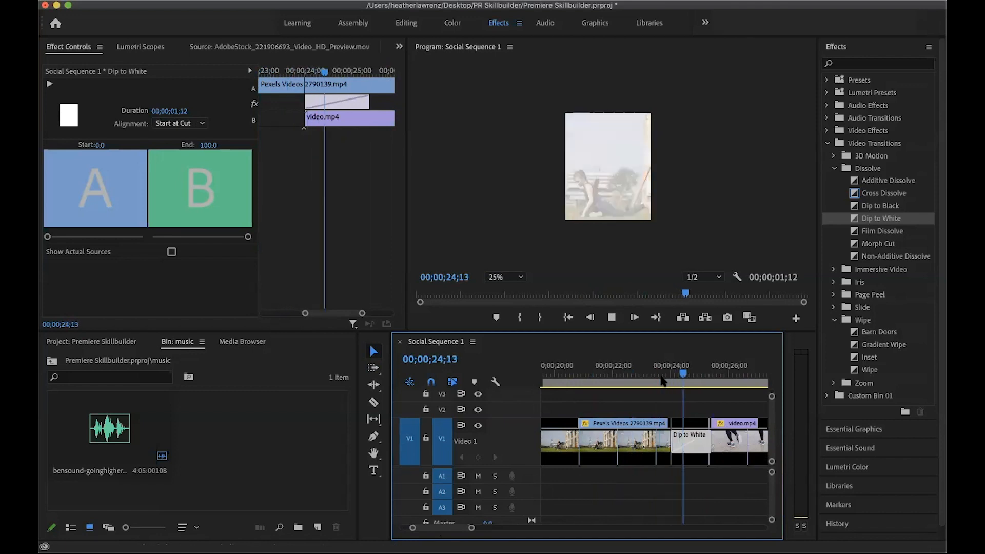
key("space")
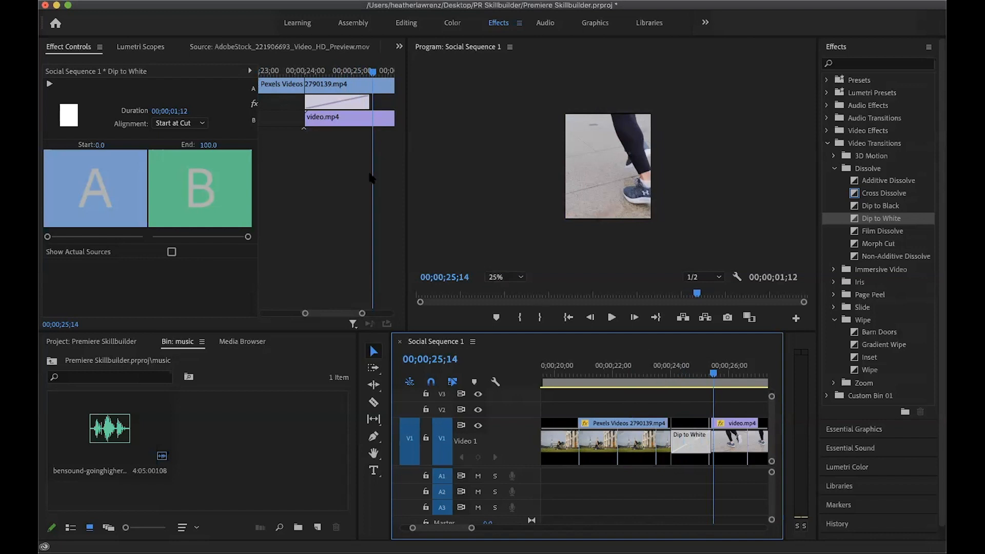
left_click(409, 23)
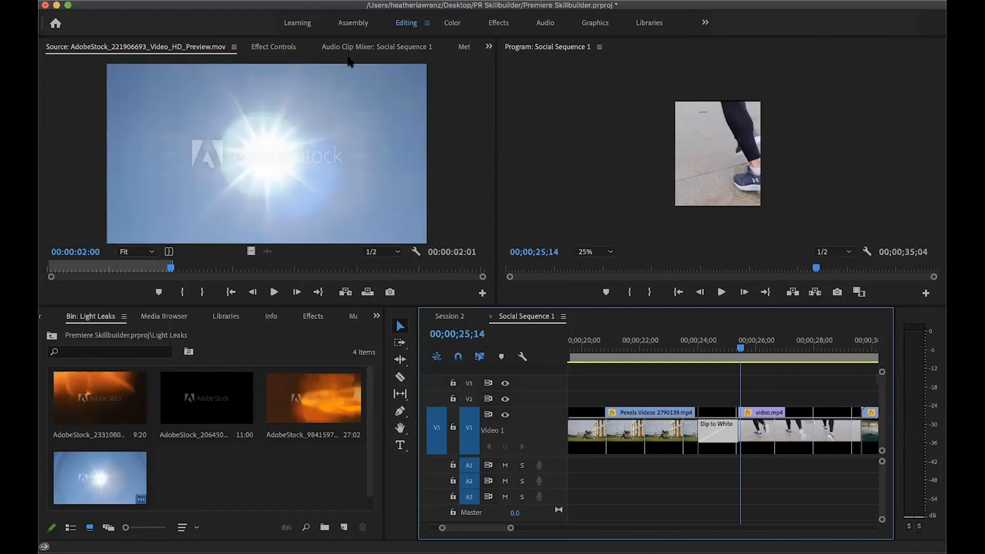
Place the bensound-goinghigher track from the music bin on audio track A1 at the start of Social Sequence 1
key("super+s")
left_click_drag(512, 527, 516, 527)
left_click_drag(643, 518, 635, 514)
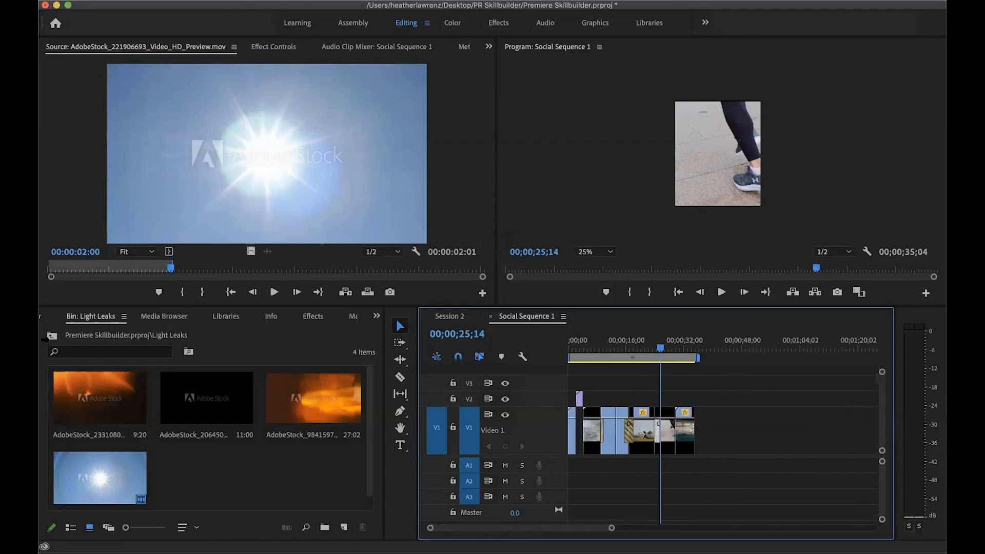
left_click(51, 336)
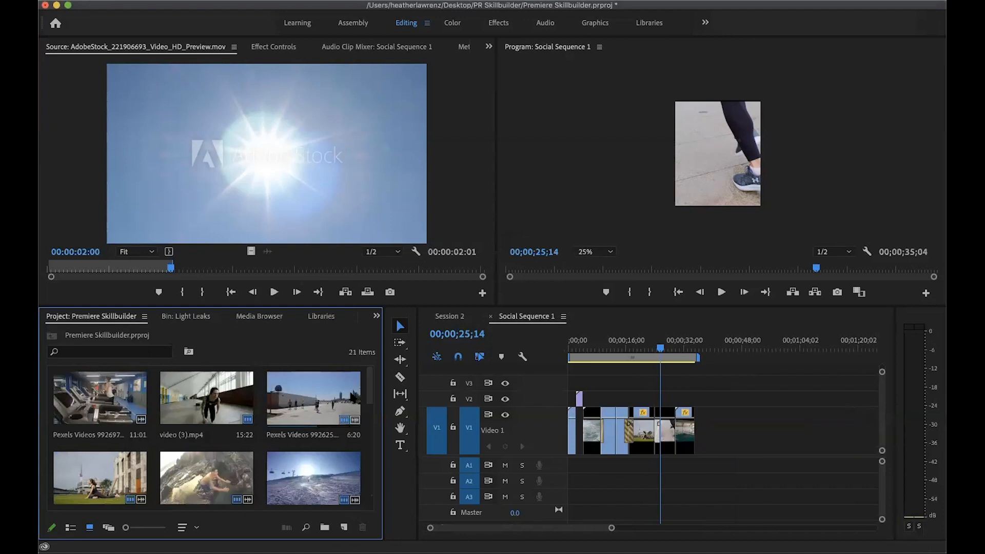
left_click_drag(370, 376, 368, 494)
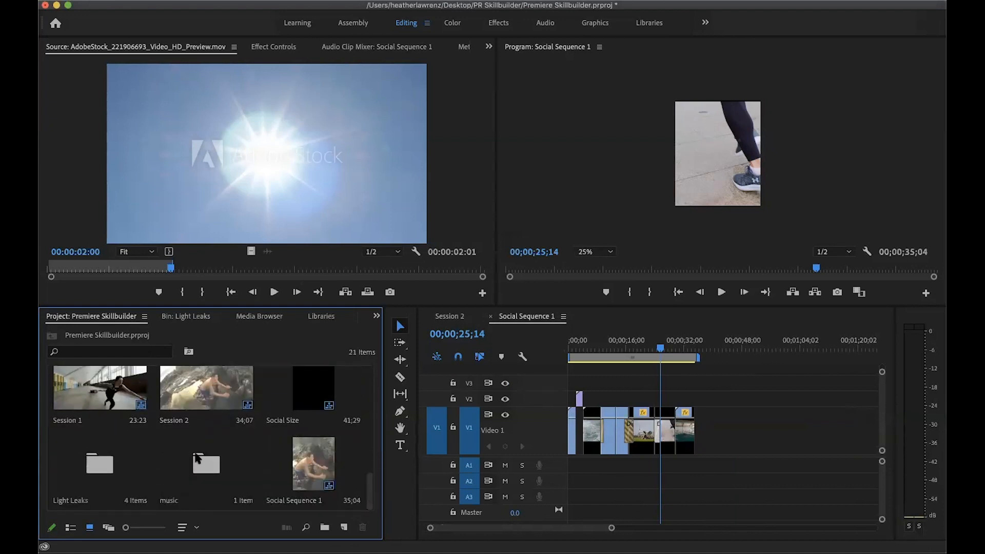
double_click(198, 458)
left_click_drag(131, 399, 552, 463)
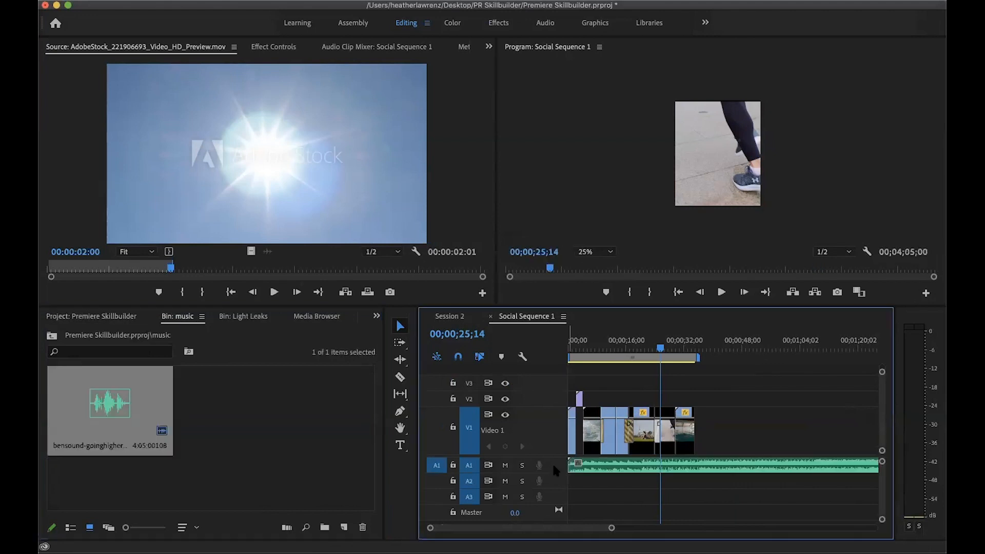
Cut the music at the end of the last video clip, 00;00;35;04, delete the excess, and play back the sequence
left_click(664, 350)
left_click(676, 354)
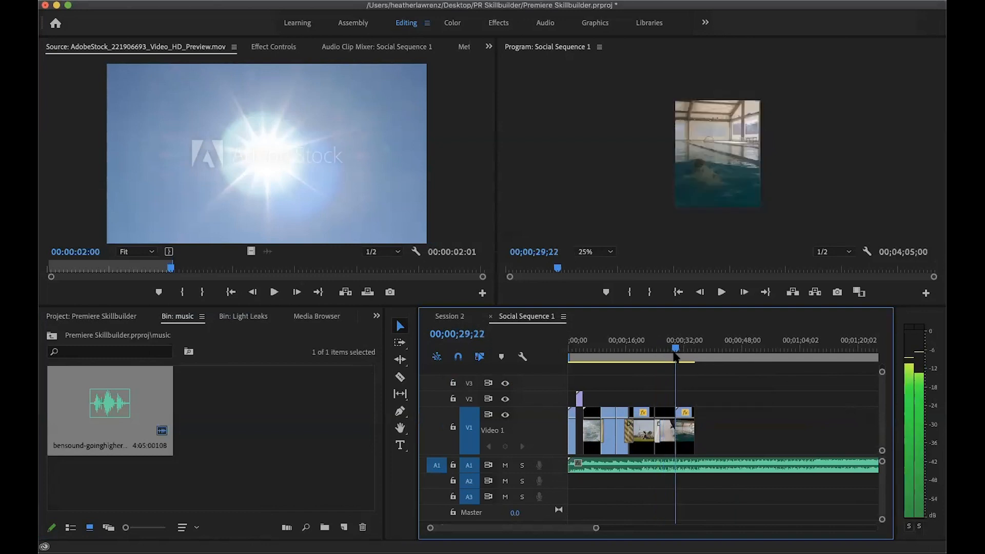
left_click(676, 354)
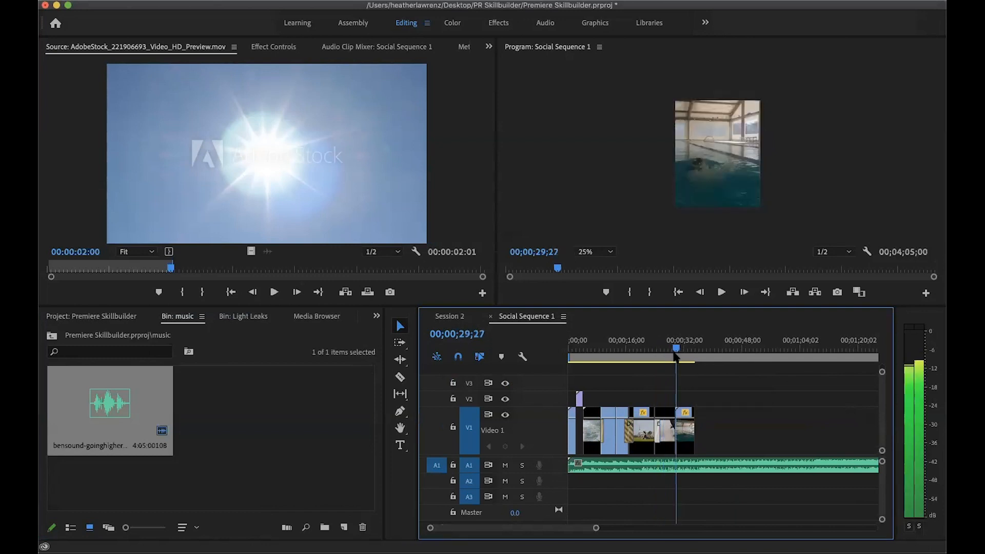
left_click_drag(676, 355, 692, 362)
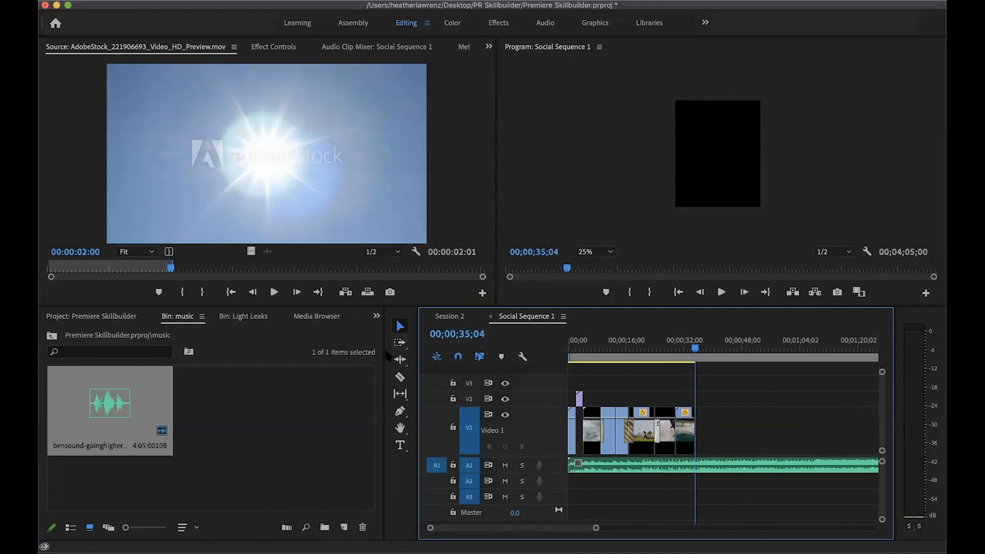
left_click(400, 377)
left_click(695, 464)
left_click(400, 326)
left_click(728, 468)
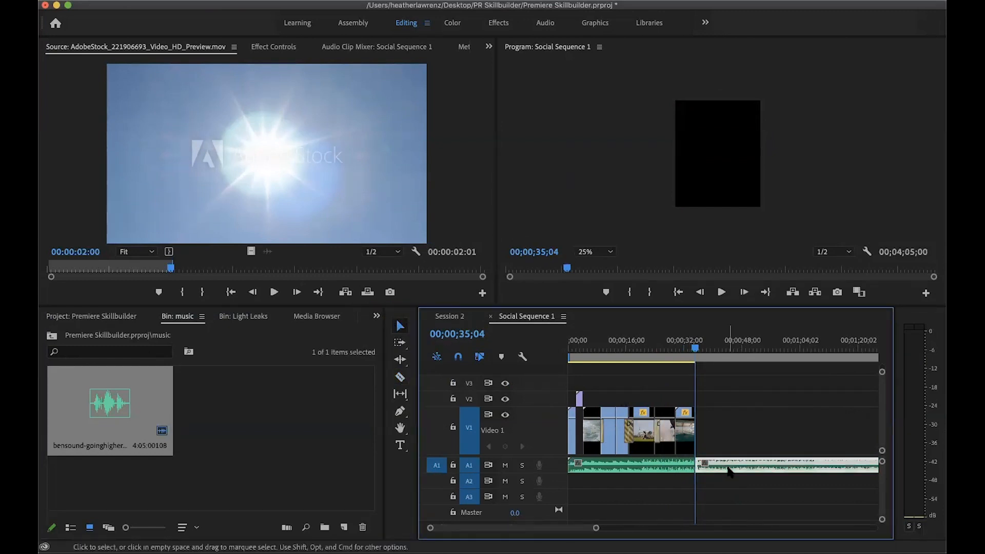
key("Delete")
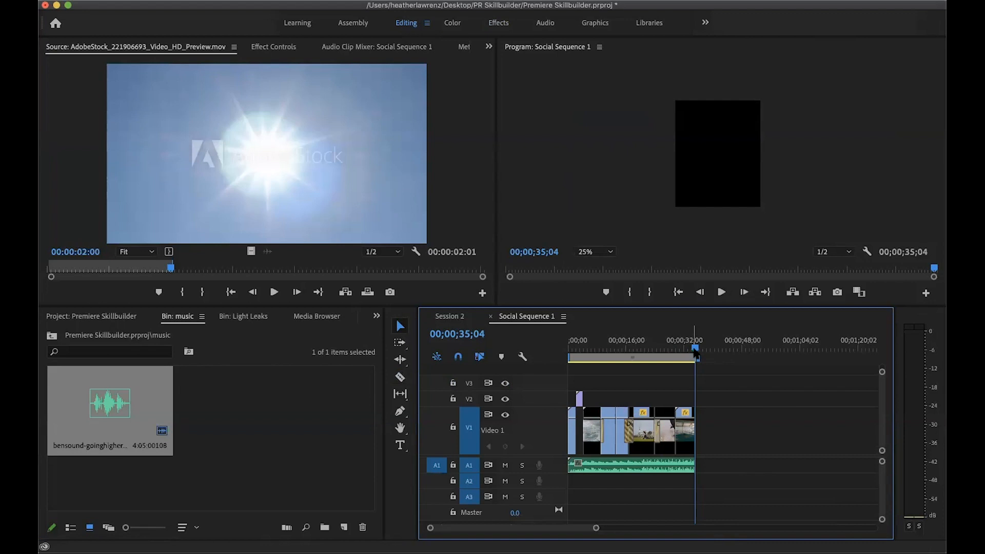
key("space")
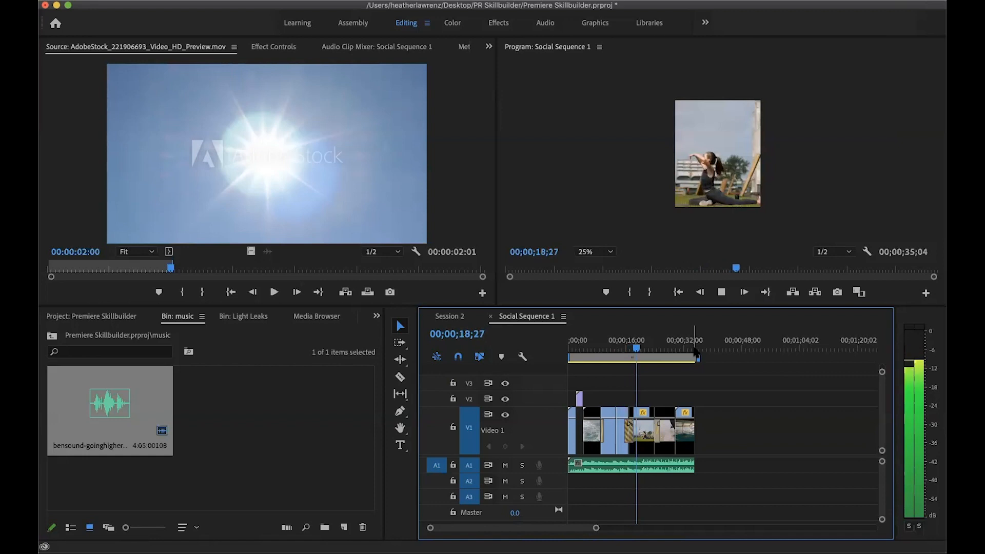
key("space")
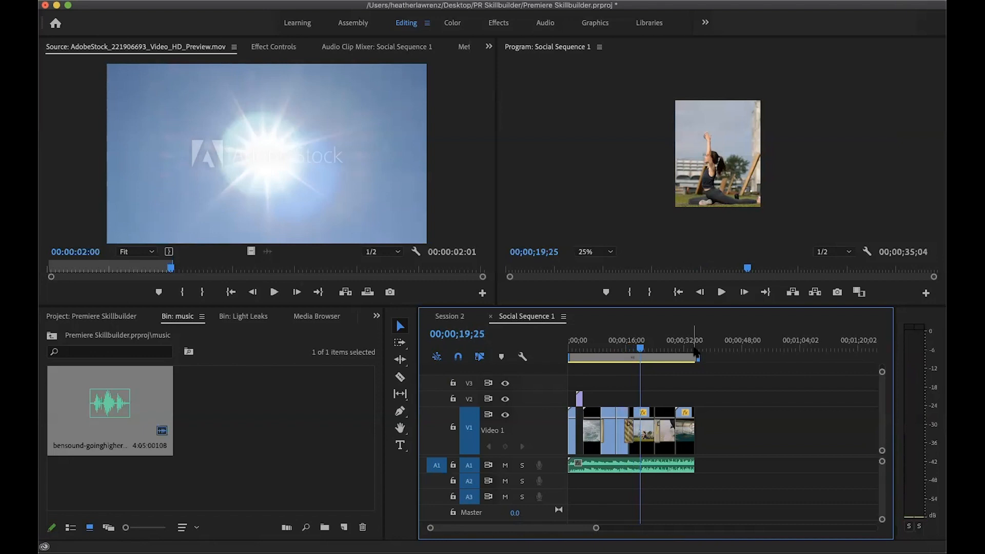
Shift all video clips and the music together about 7.5 seconds later, leaving a gap at the start of the sequence
left_click(400, 343)
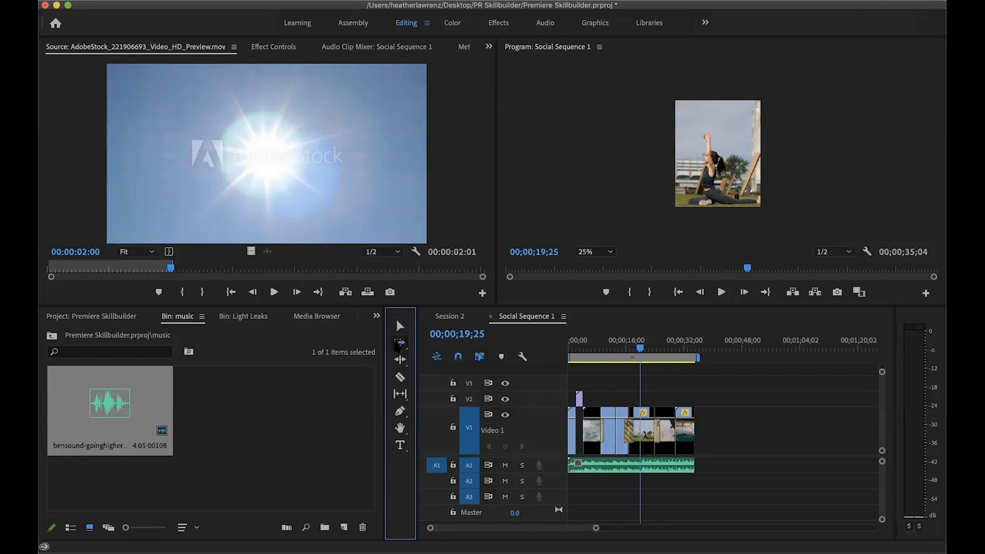
left_click(567, 427)
left_click_drag(567, 427, 600, 430)
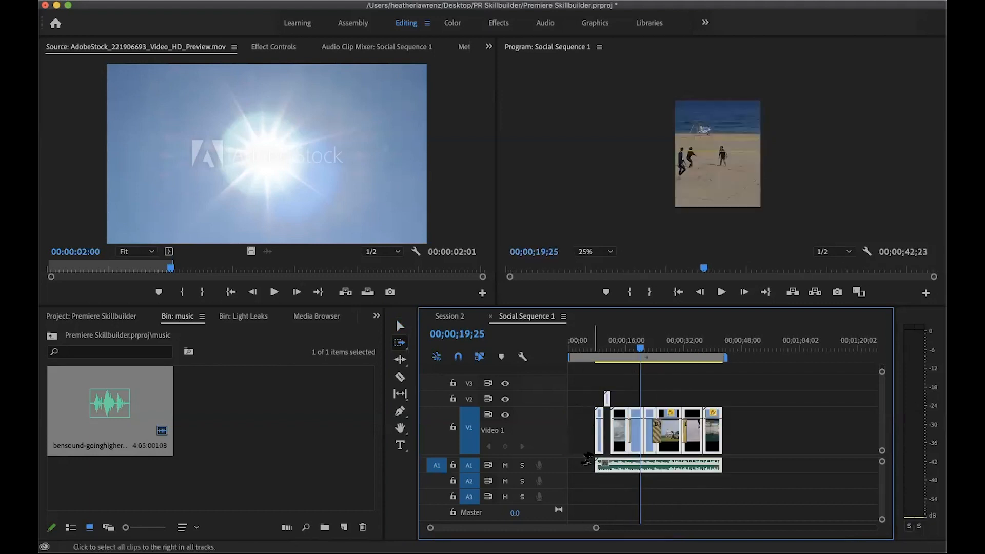
key("v")
left_click(578, 380)
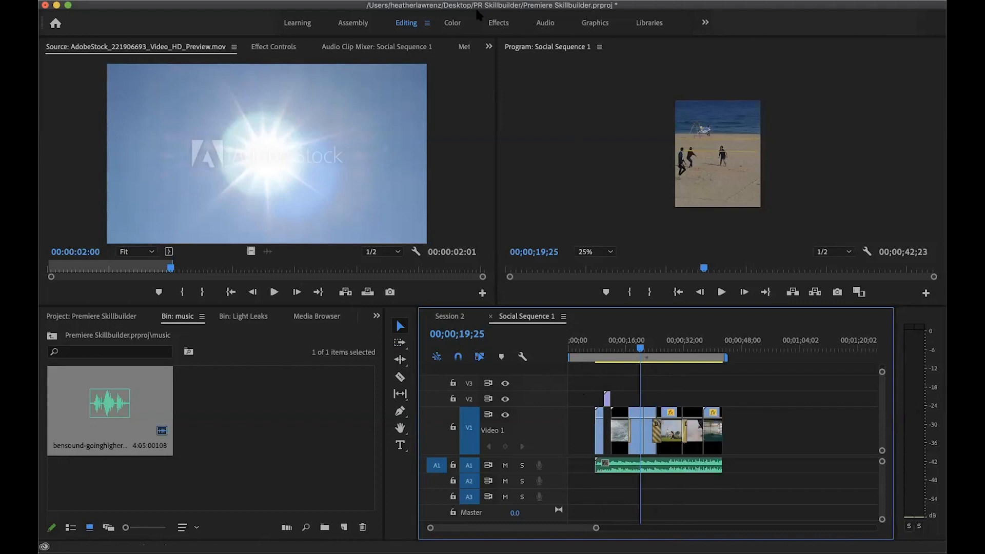
Switch to the Graphics workspace
left_click(335, 0)
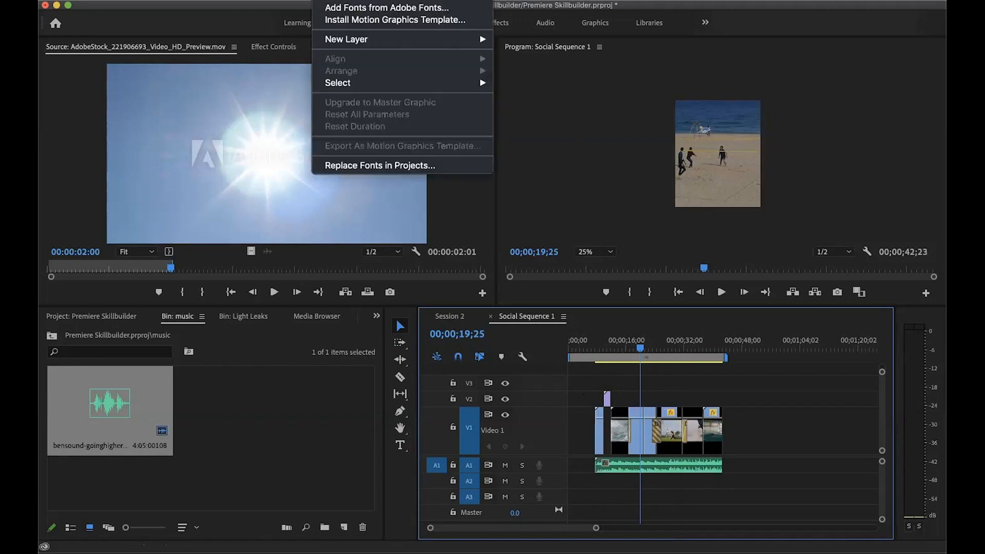
left_click(593, 7)
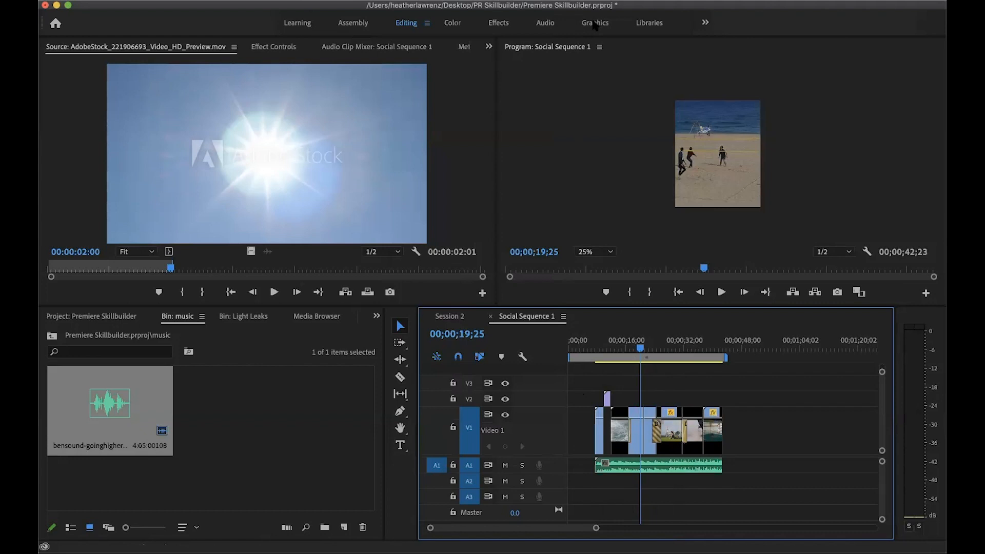
left_click(594, 24)
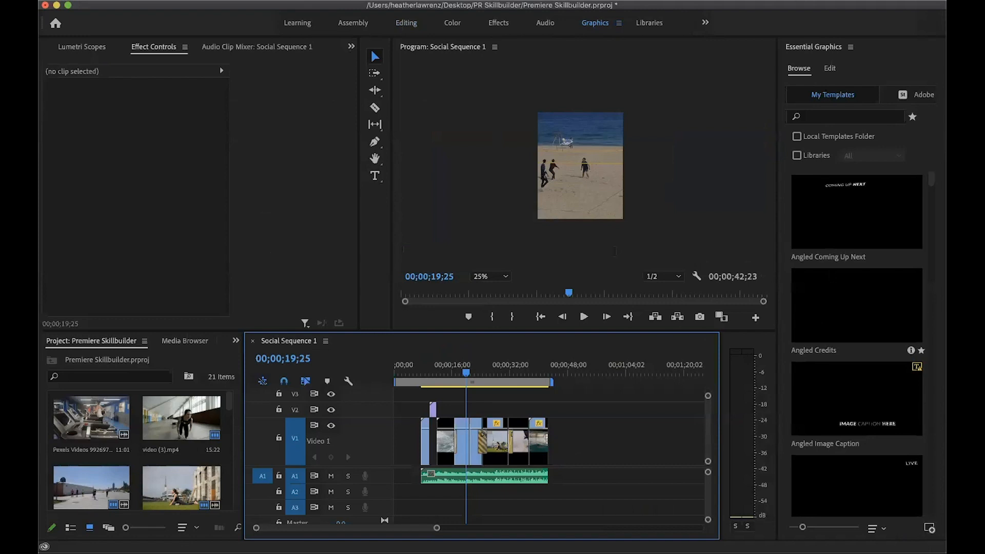
Find the Modern Down title template among the graphics templates and place it on V1 at the start of the sequence
scroll(857, 341, "down", 5)
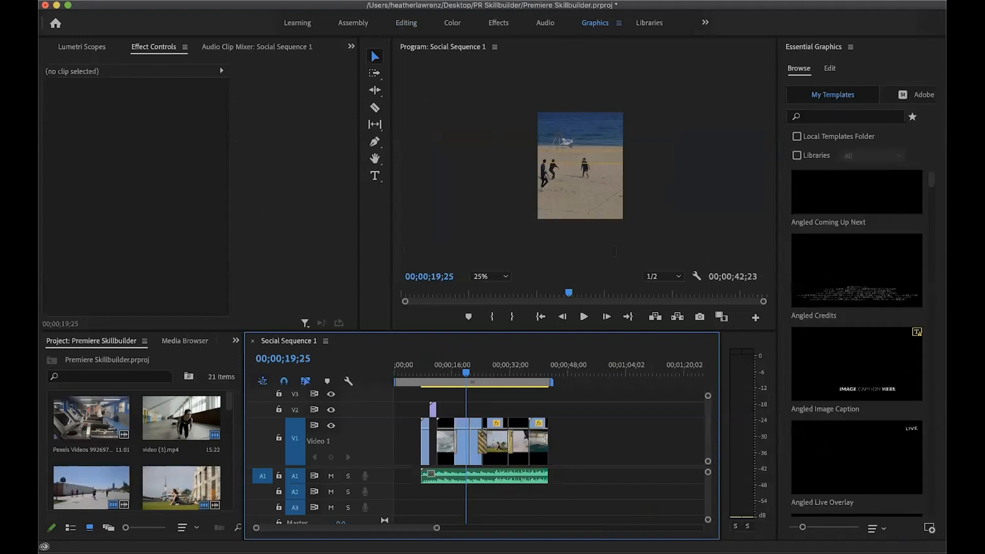
scroll(857, 341, "down", 6)
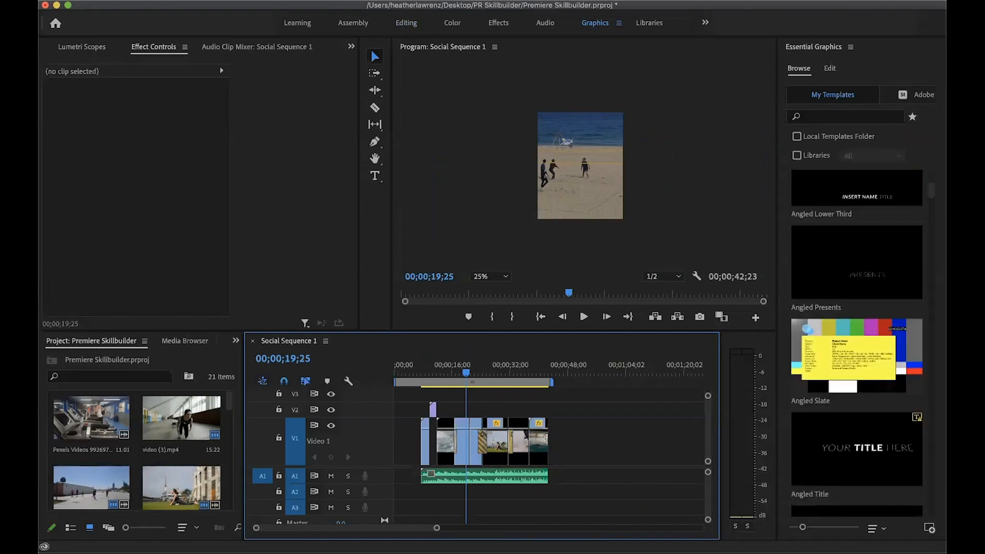
scroll(857, 342, "down", 4)
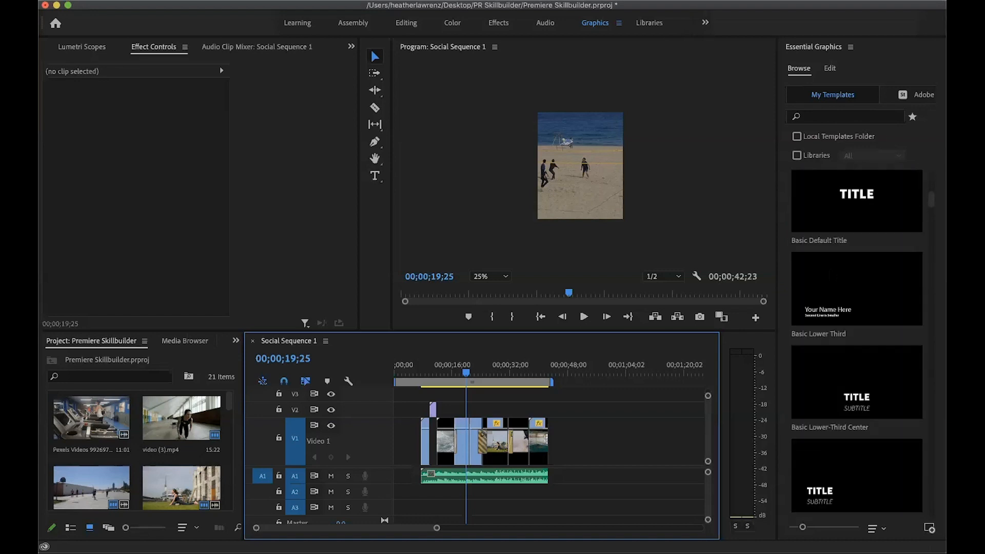
scroll(857, 341, "down", 5)
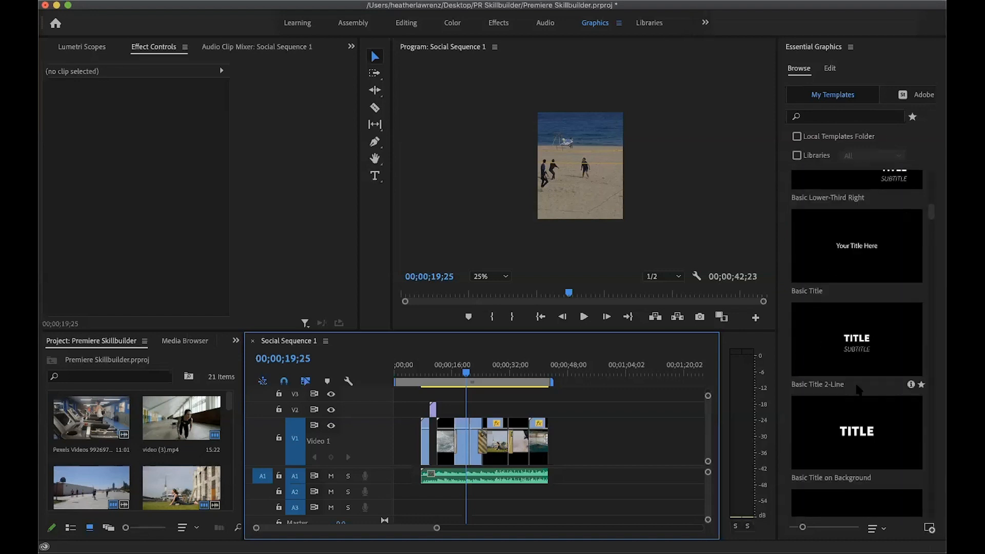
scroll(859, 391, "down", 5)
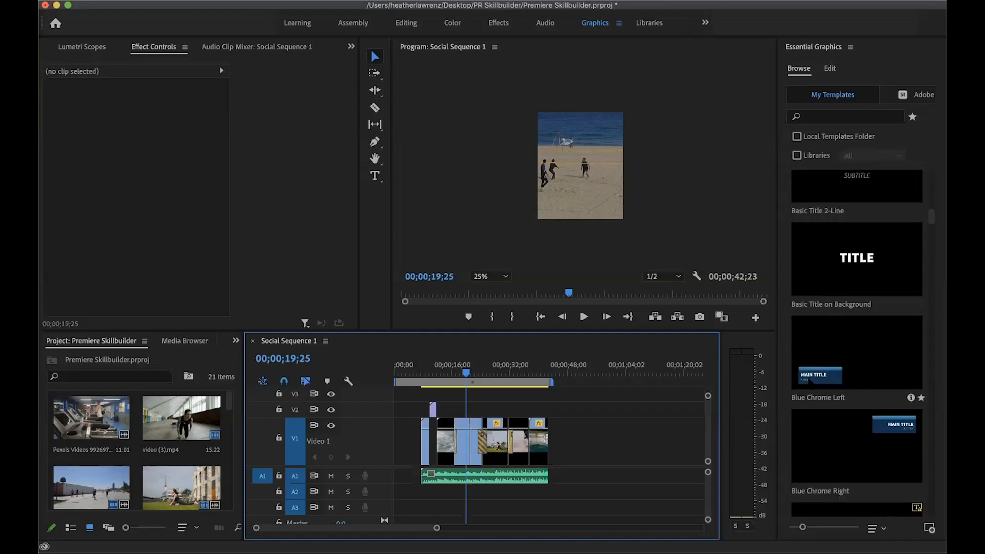
scroll(857, 359, "down", 8)
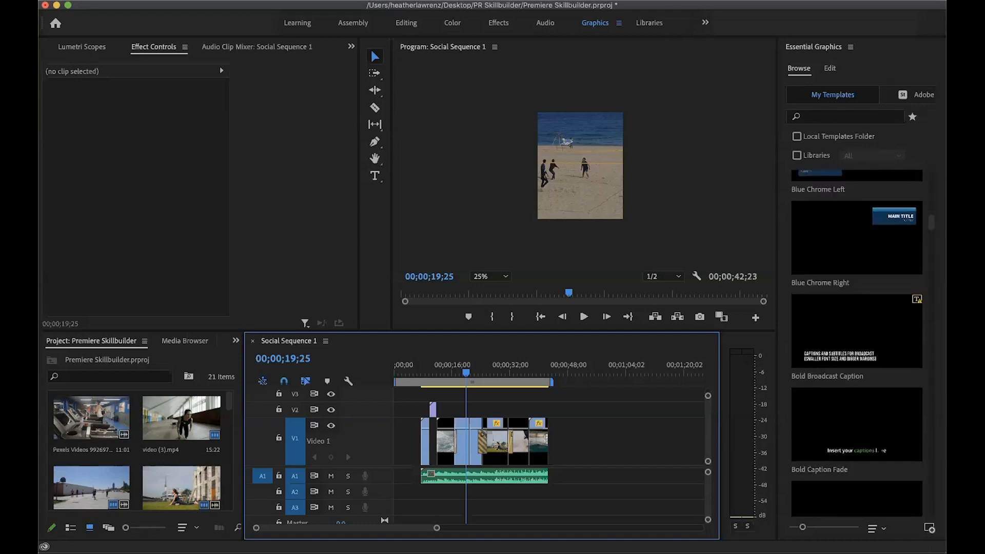
scroll(907, 380, "down", 5)
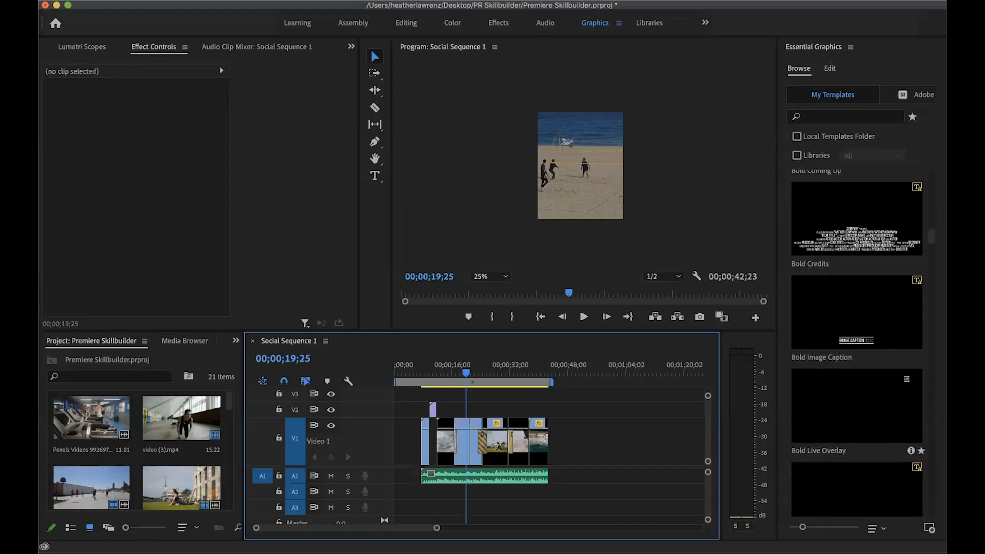
scroll(857, 348, "down", 3)
scroll(856, 349, "down", 10)
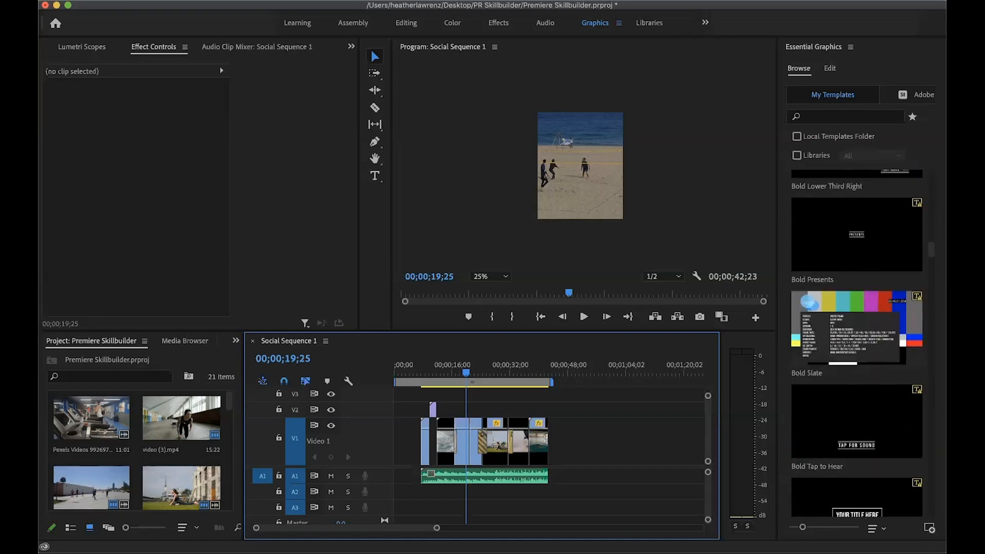
scroll(857, 349, "down", 2)
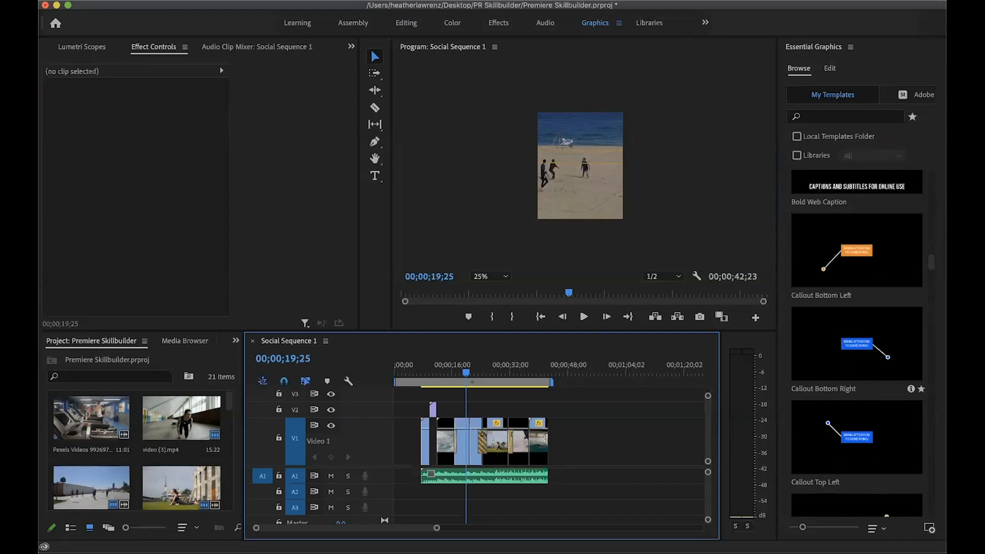
scroll(856, 349, "down", 8)
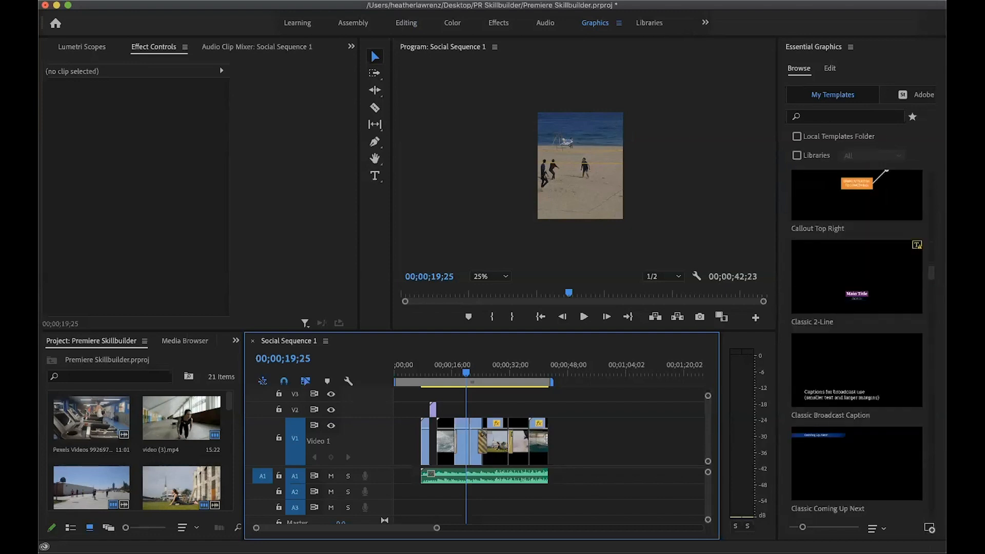
scroll(857, 456, "down", 3)
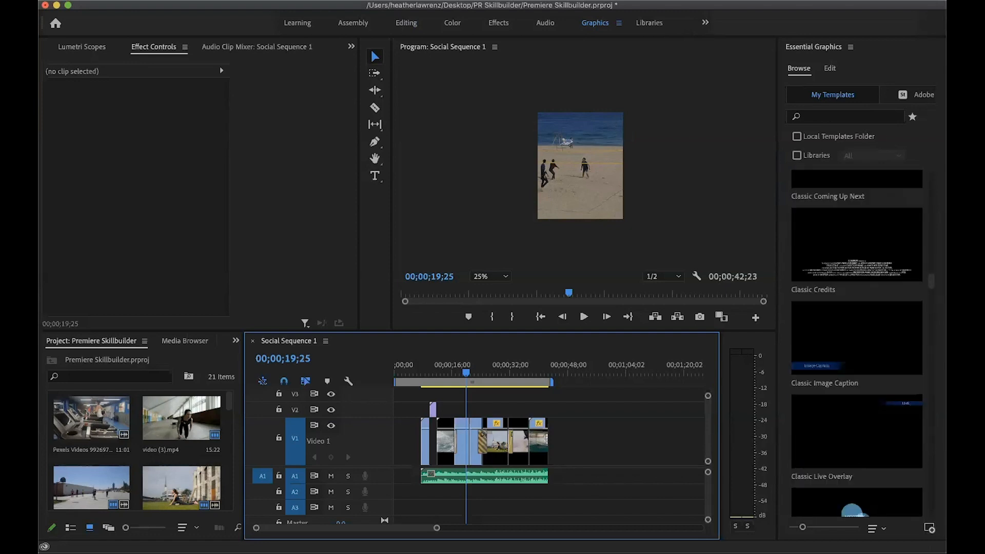
scroll(857, 349, "down", 5)
scroll(857, 349, "down", 10)
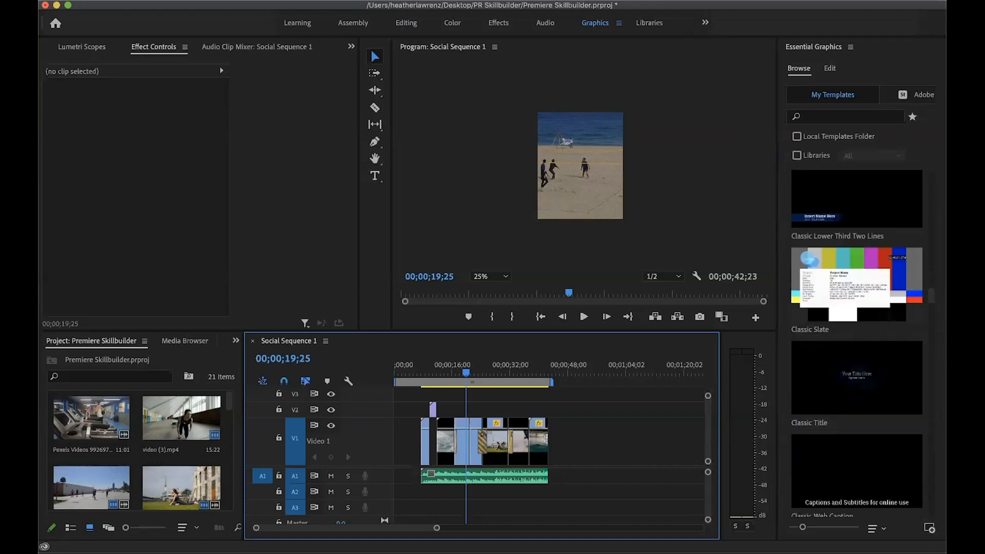
scroll(857, 349, "down", 8)
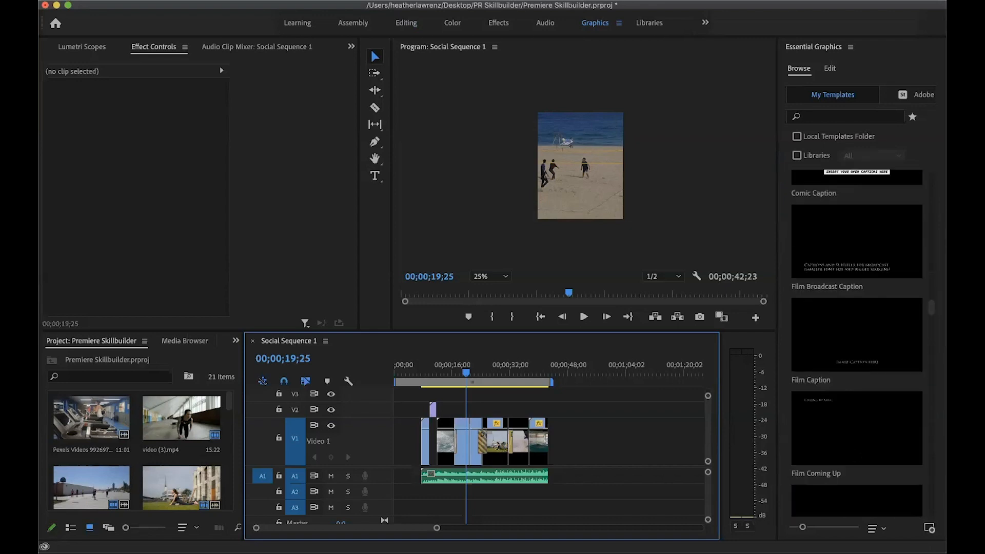
scroll(857, 349, "down", 8)
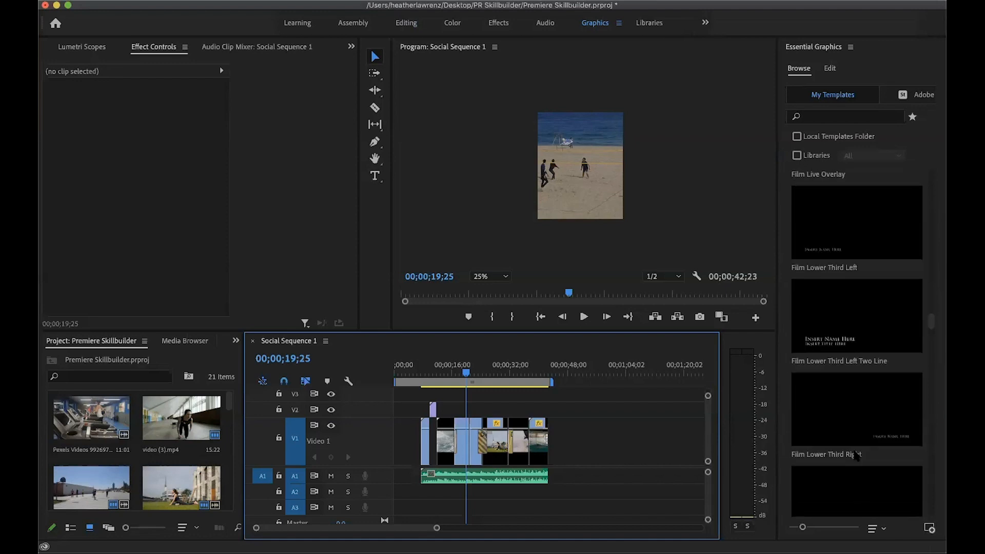
scroll(856, 454, "down", 8)
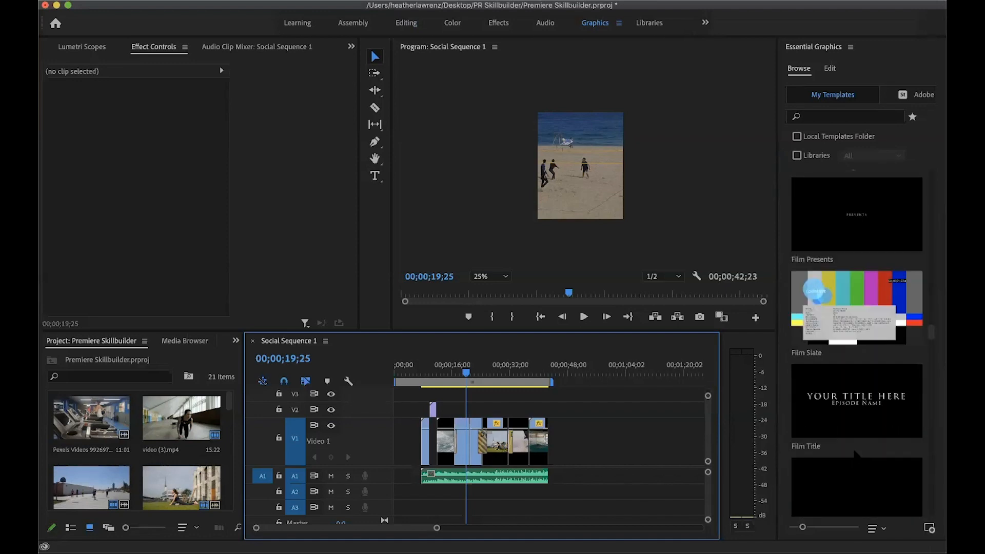
scroll(856, 455, "down", 1)
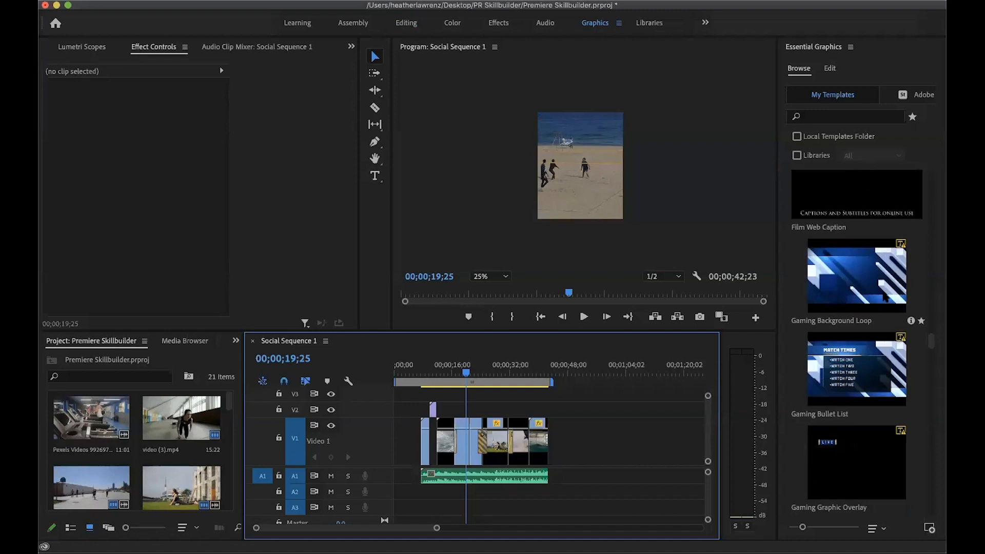
scroll(862, 359, "down", 3)
scroll(862, 359, "down", 5)
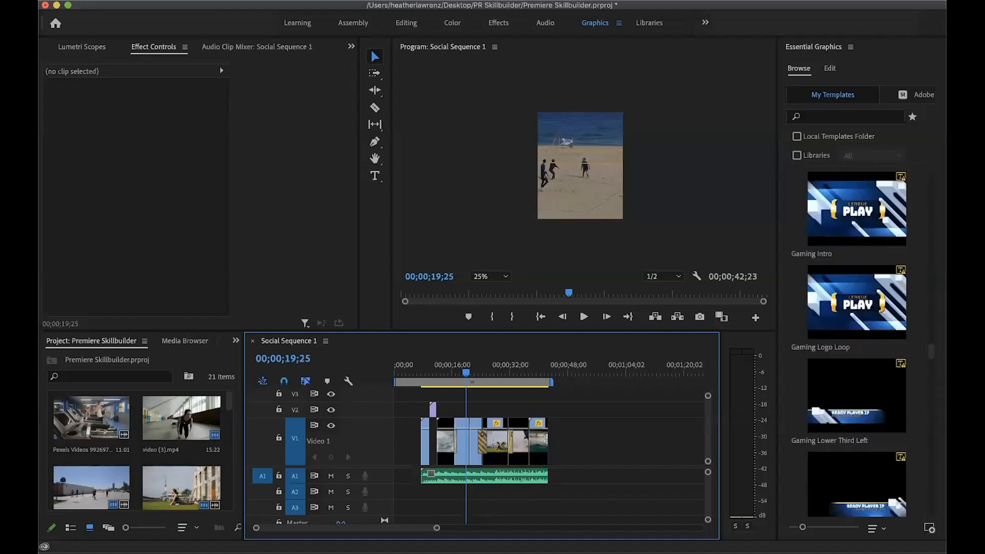
scroll(861, 359, "down", 5)
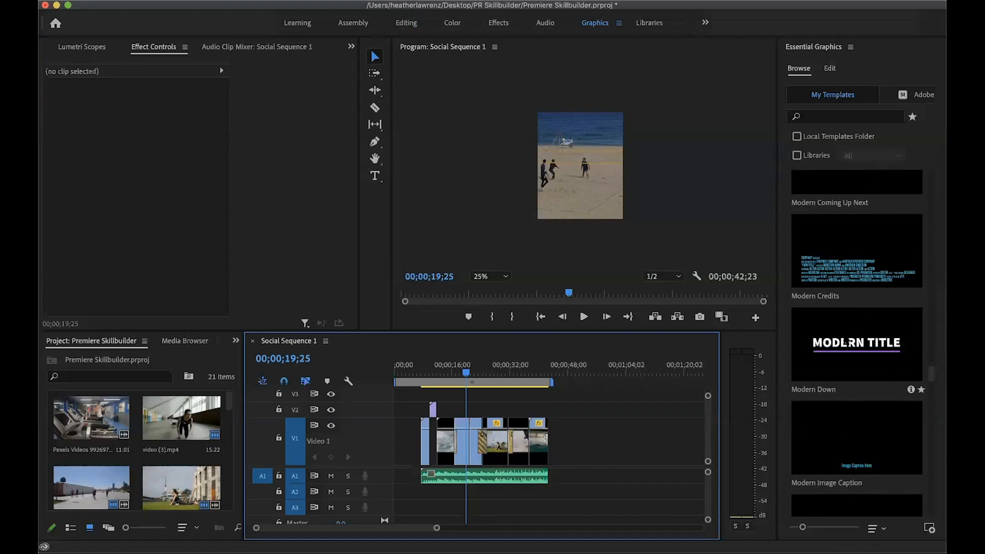
left_click_drag(867, 349, 401, 444)
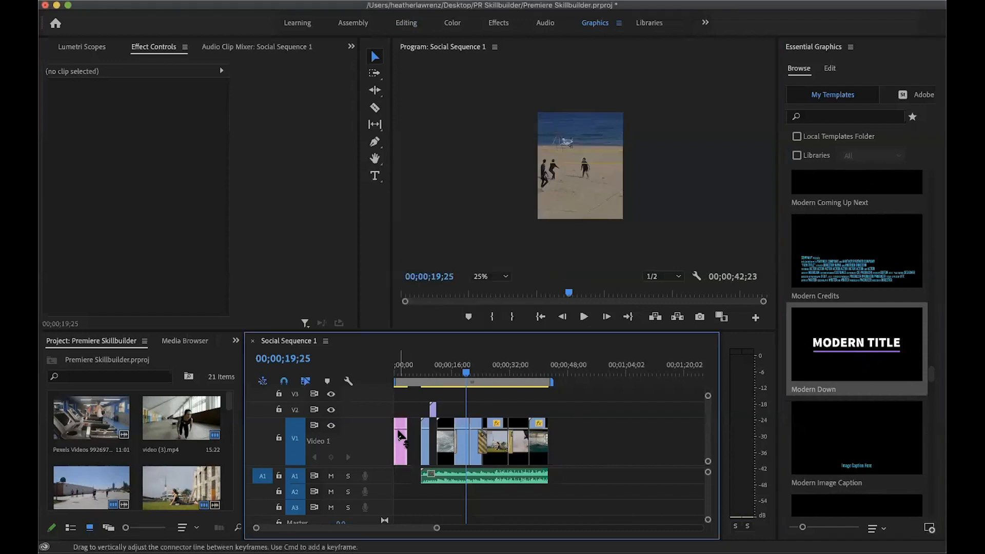
Play back the opening title graphic and extend its end slightly into the gap before the first video clip
left_click_drag(467, 375, 399, 381)
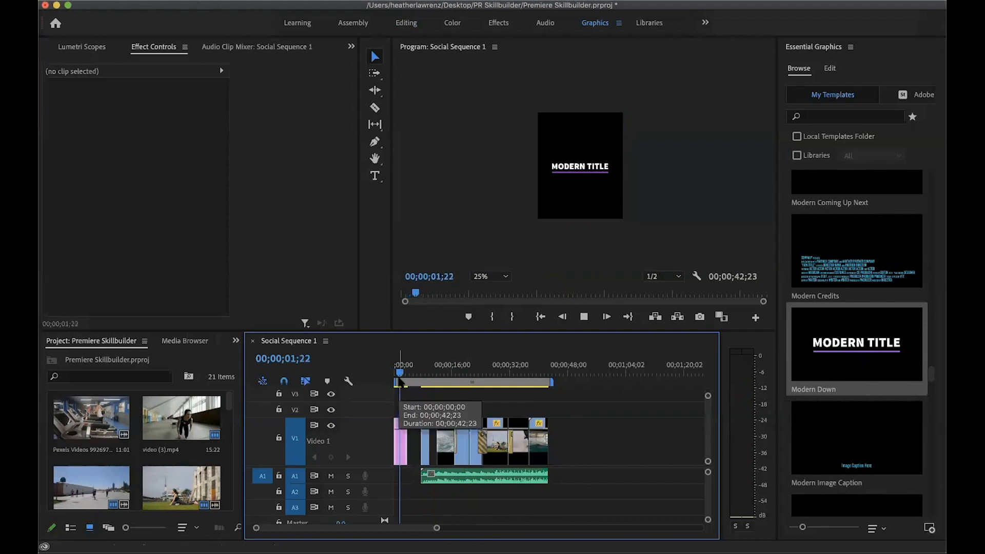
key("space")
left_click_drag(403, 437, 410, 436)
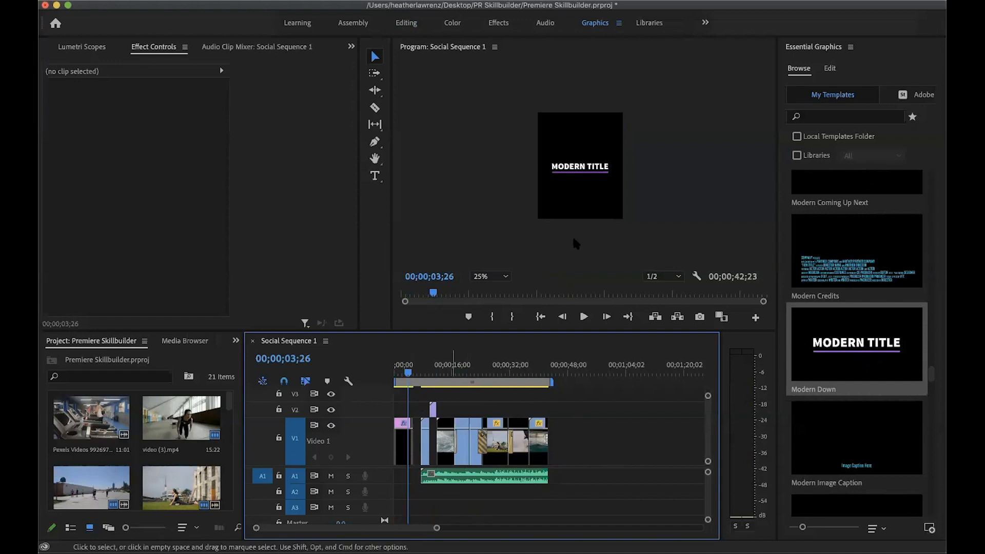
Replace the text of the opening title graphic with "Move your way"
left_click(406, 441)
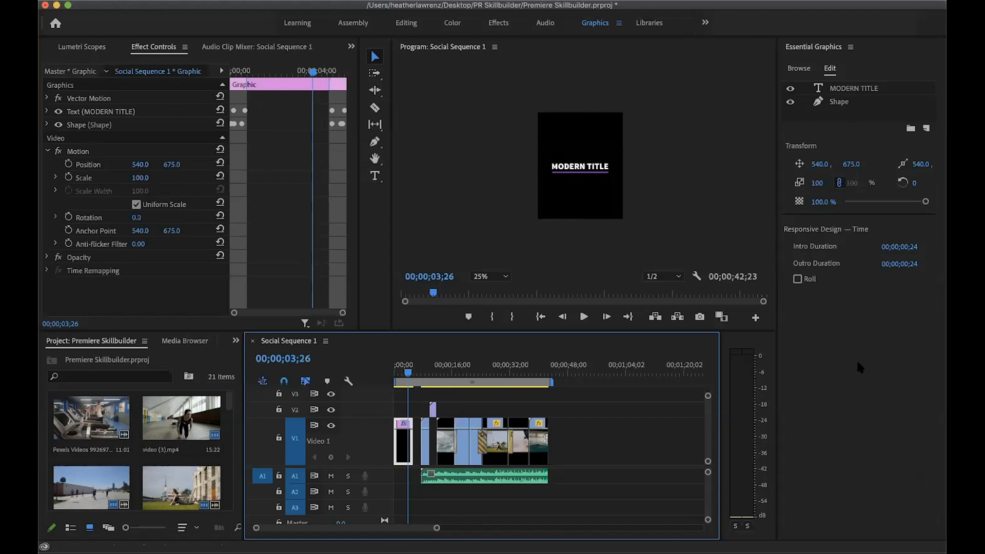
left_click(824, 91)
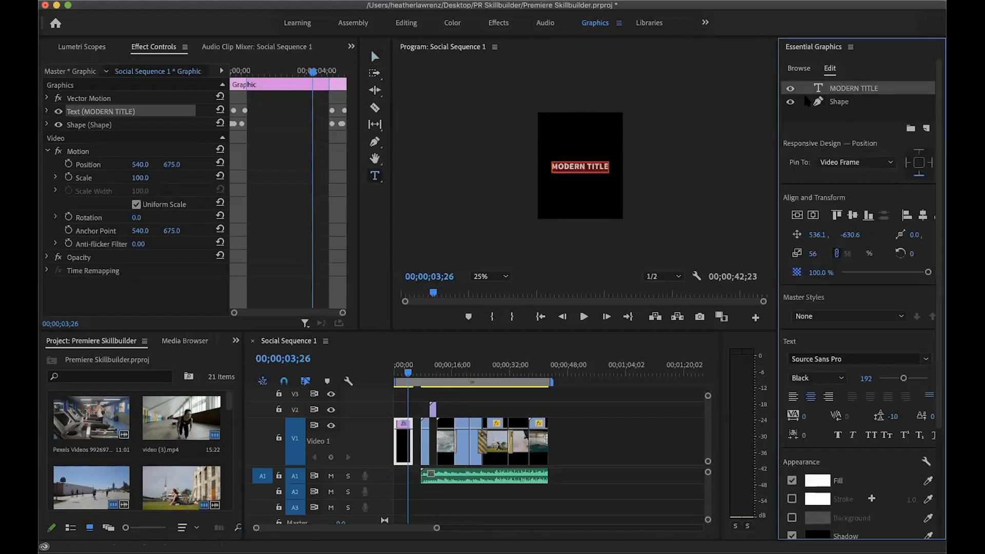
left_click(576, 157)
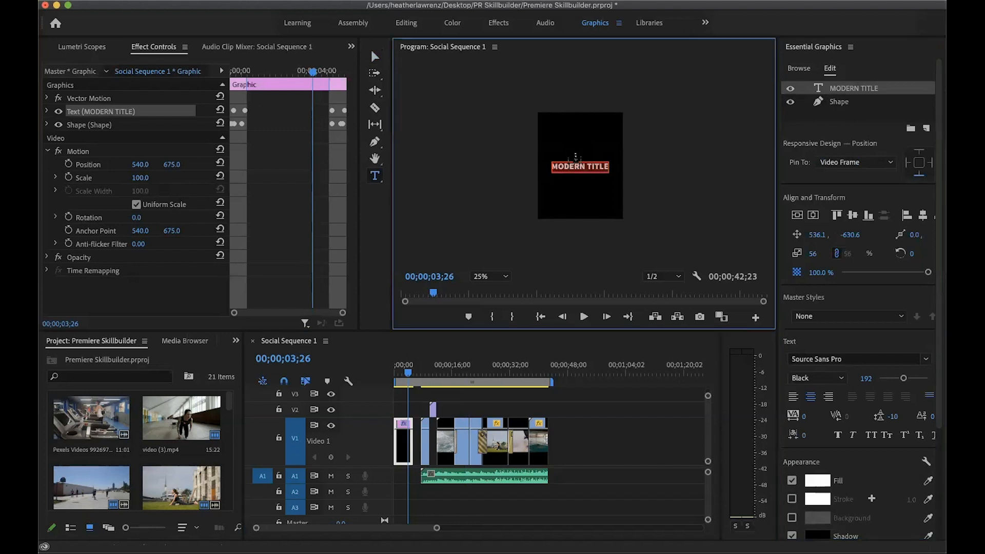
key("ctrl+a")
key("BackSpace")
type("Mo")
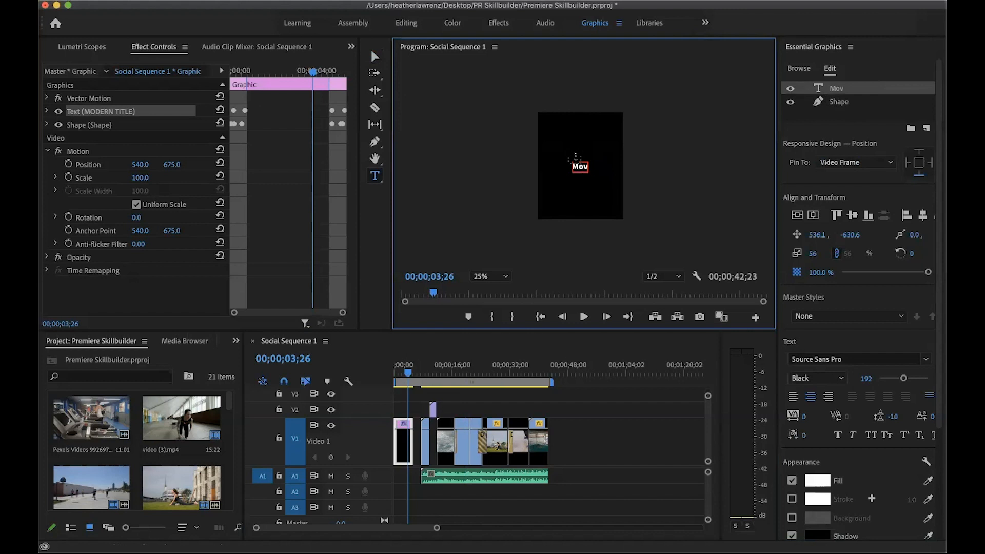
key("BackSpace")
key("BackSpace")
type("Move your way")
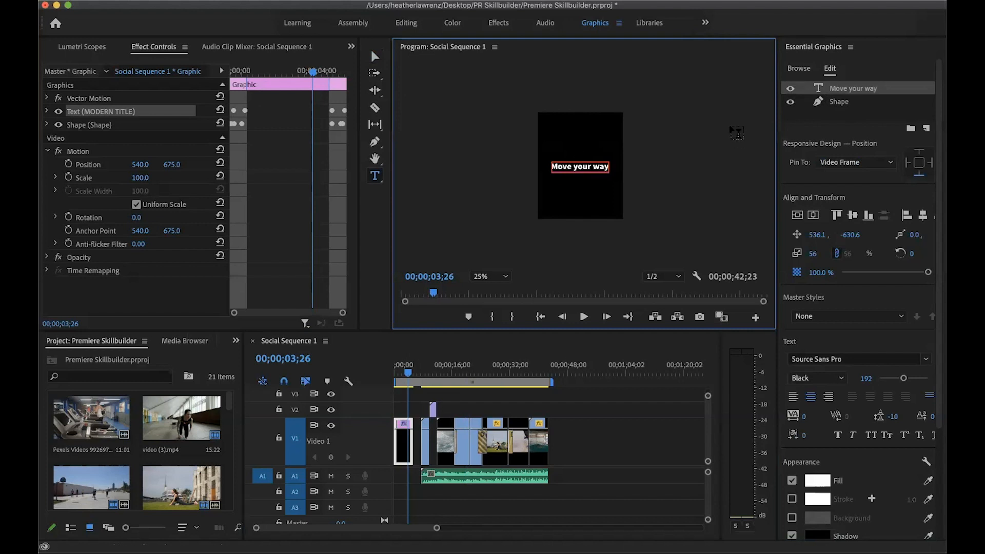
Set the title text's font to Acumin Pro Wide Bold at size 216 so it fits within the vertical frame
triple_click(581, 166)
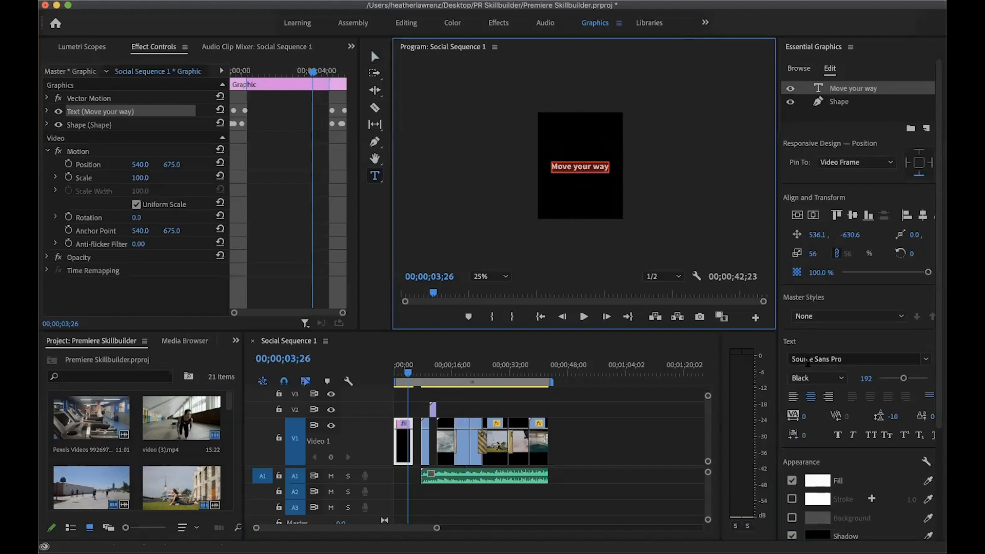
left_click_drag(904, 378, 909, 383)
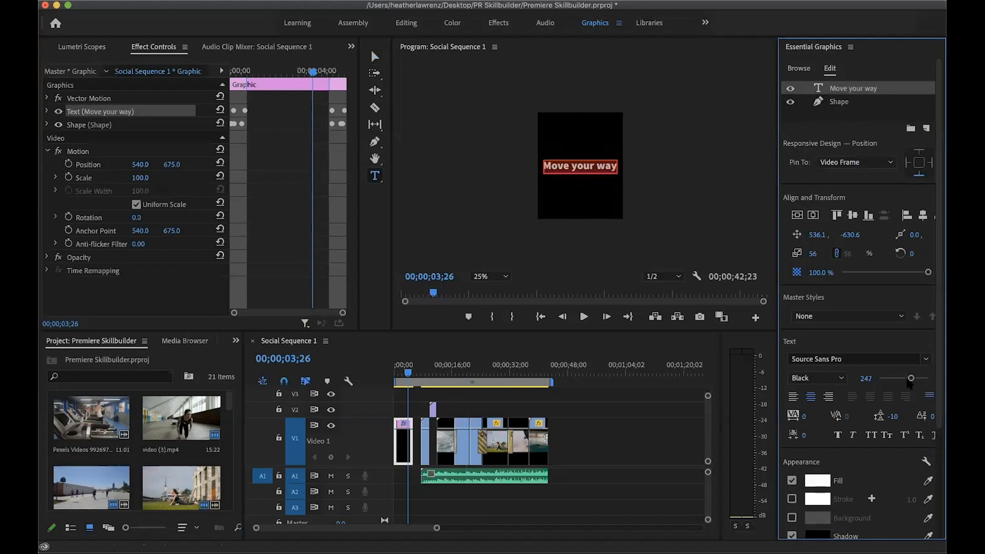
left_click(926, 359)
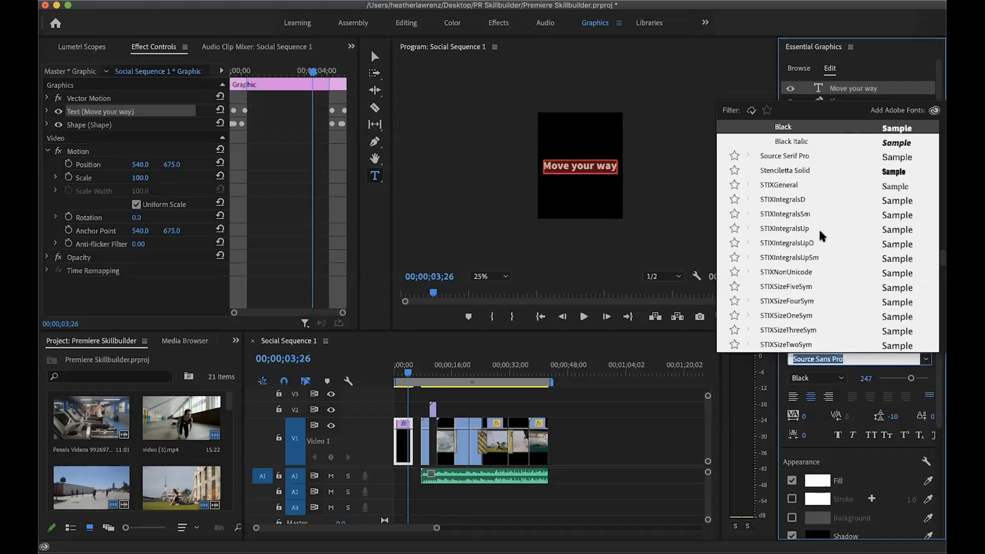
scroll(820, 232, "up", 15)
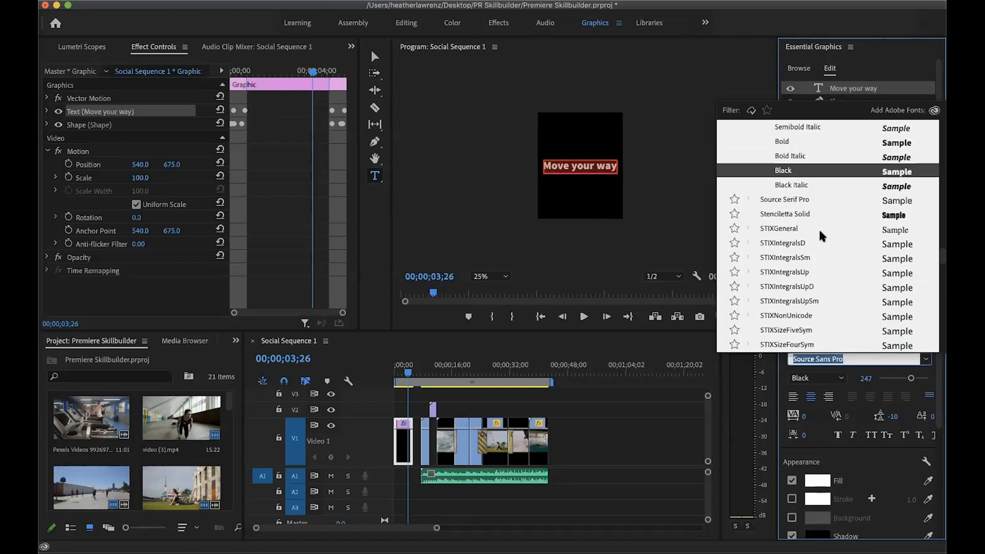
scroll(820, 232, "up", 10)
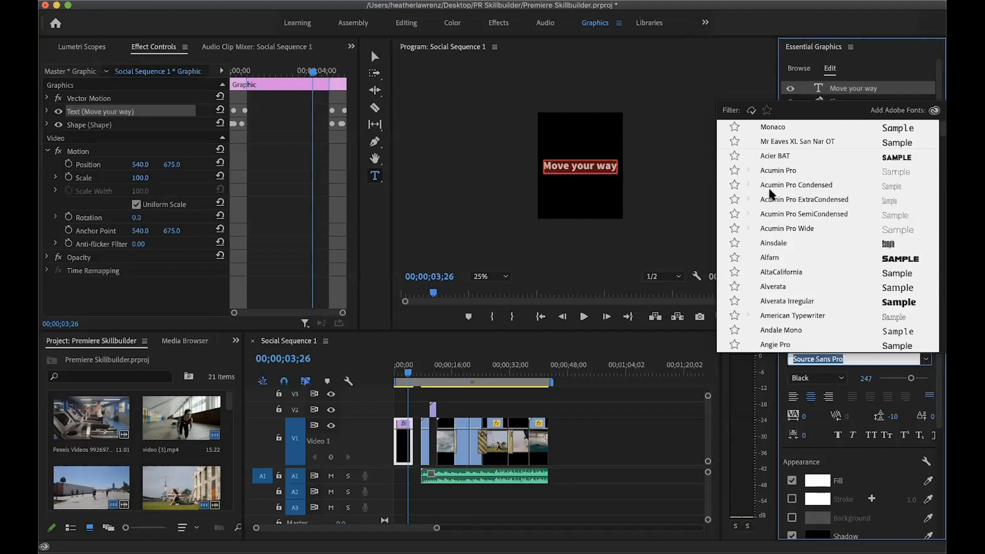
left_click(789, 225)
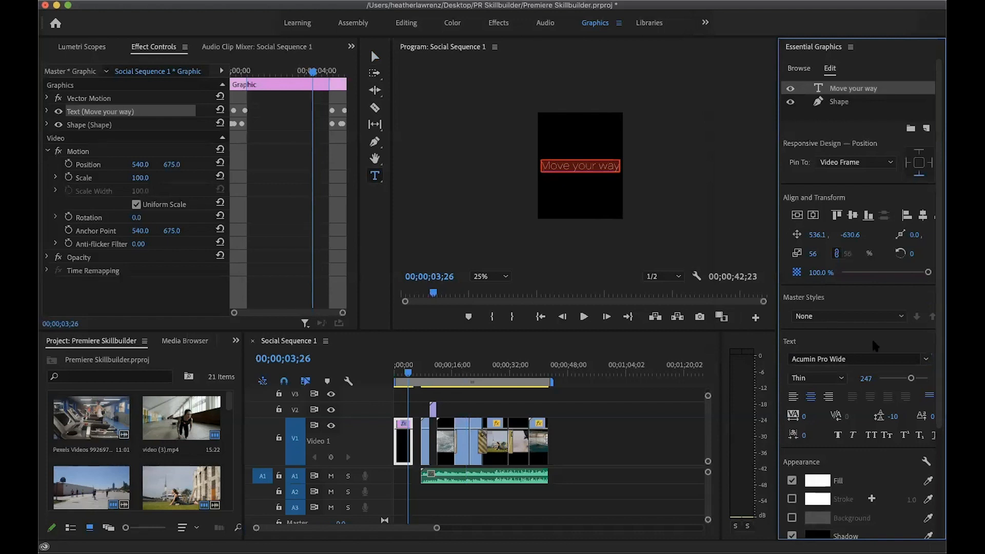
left_click(926, 360)
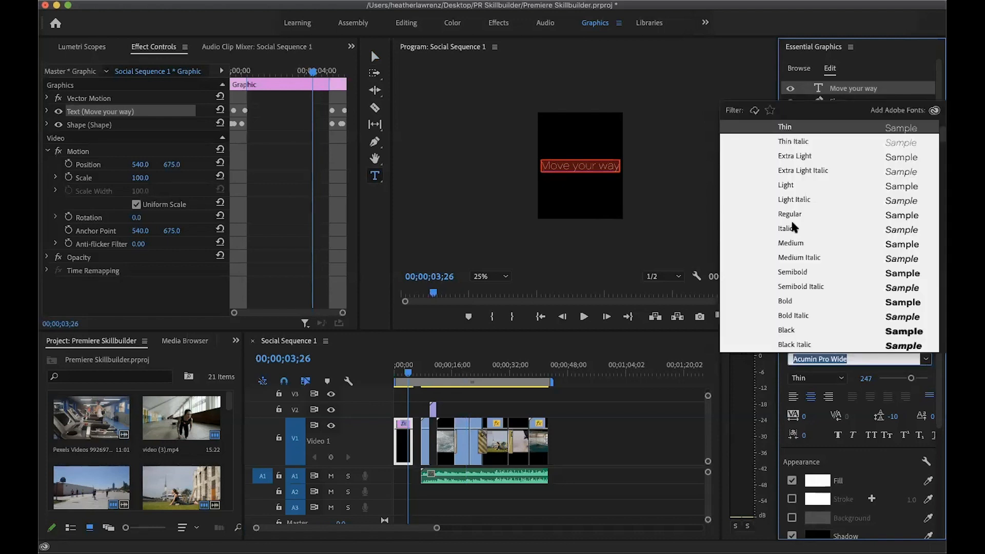
left_click(786, 301)
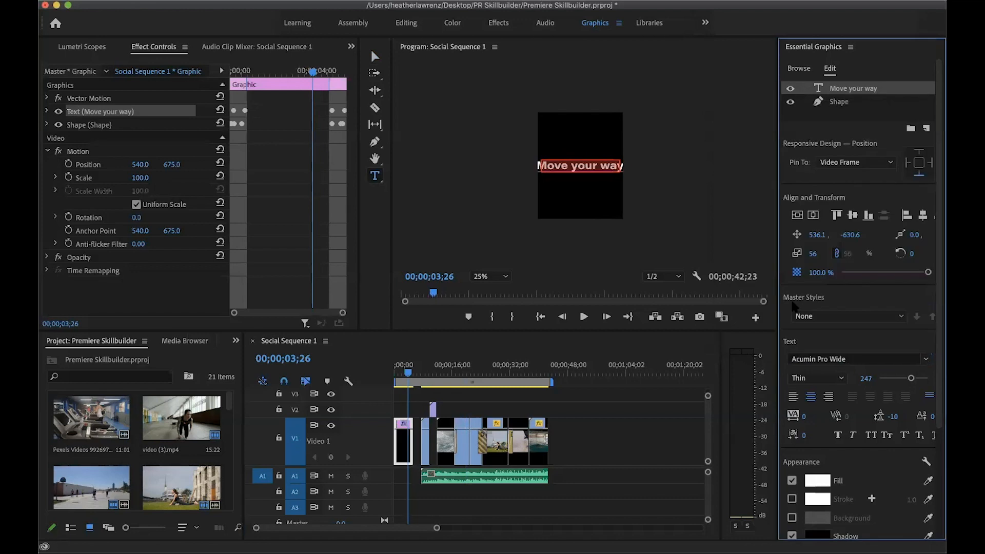
left_click_drag(911, 378, 906, 380)
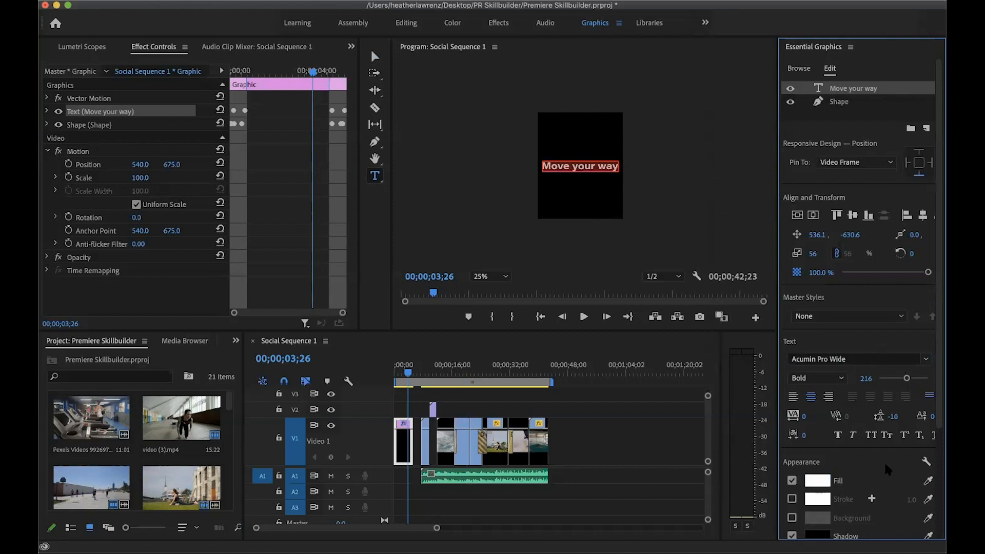
scroll(884, 461, "down", 5)
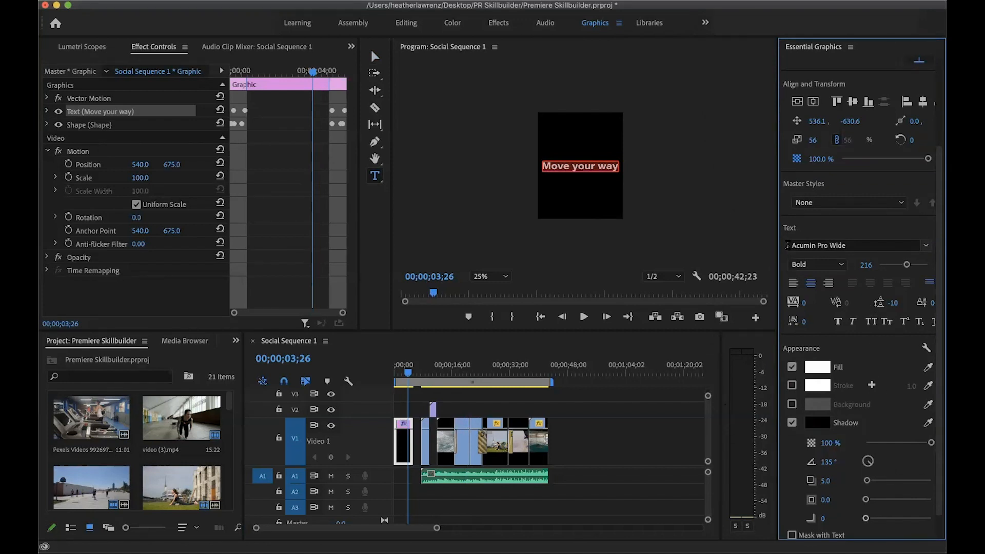
scroll(788, 246, "up", 1)
scroll(819, 225, "up", 1)
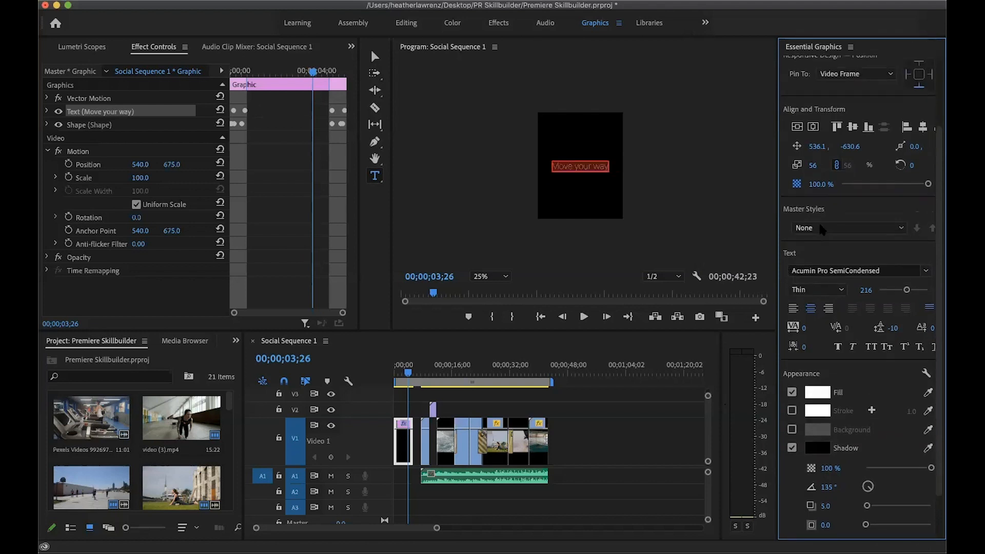
key("super+z")
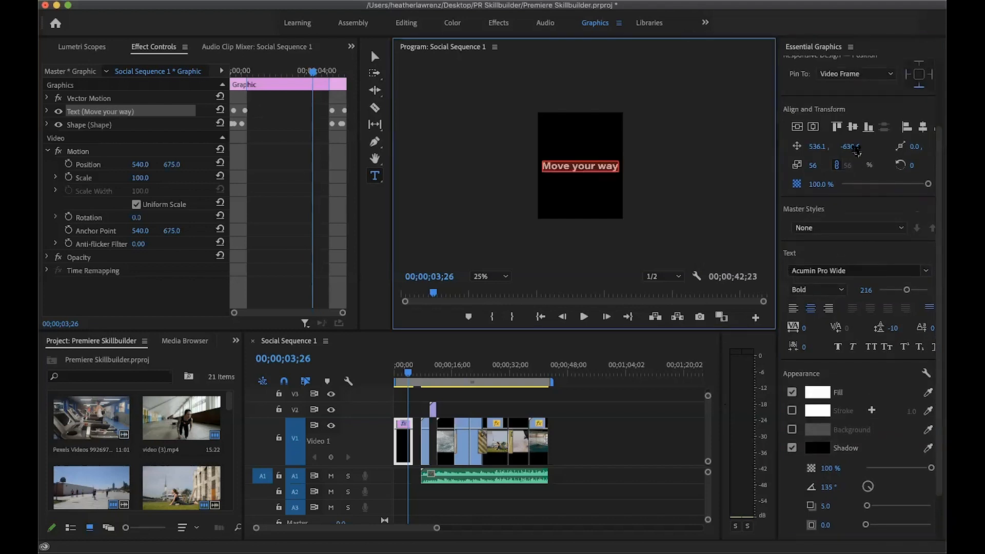
Change the stroke color of the title's underline shape to blue 0100FF
left_click_drag(938, 145, 937, 59)
left_click(826, 102)
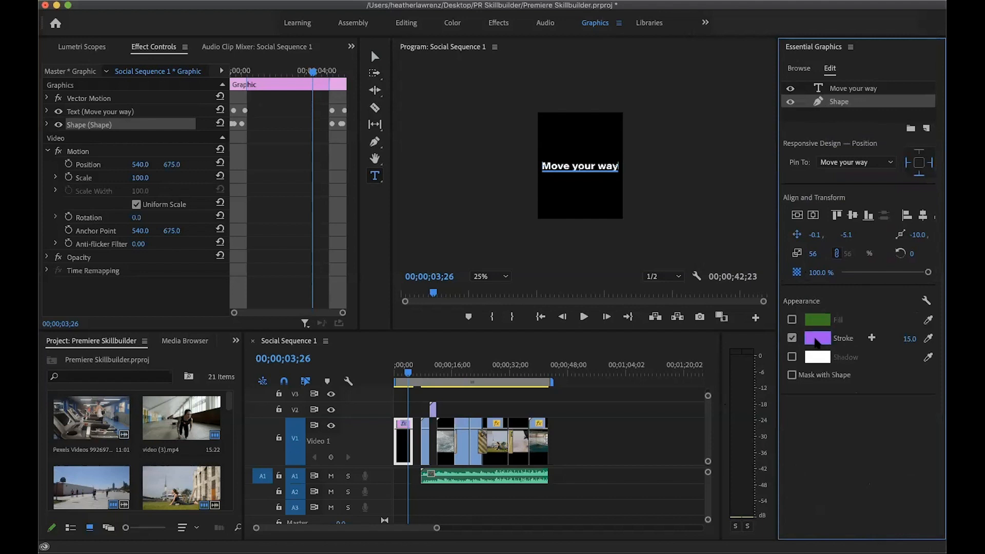
left_click(816, 339)
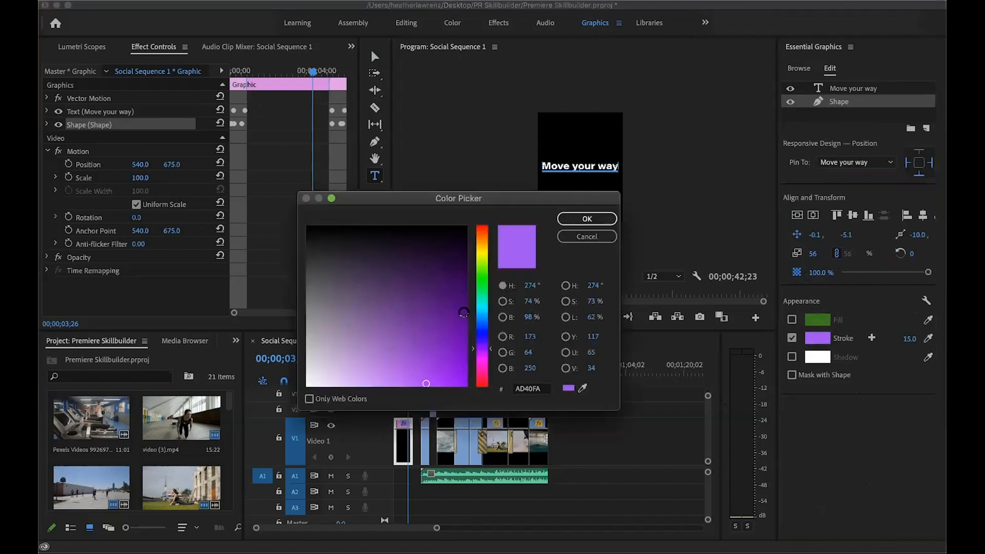
left_click_drag(486, 340, 486, 331)
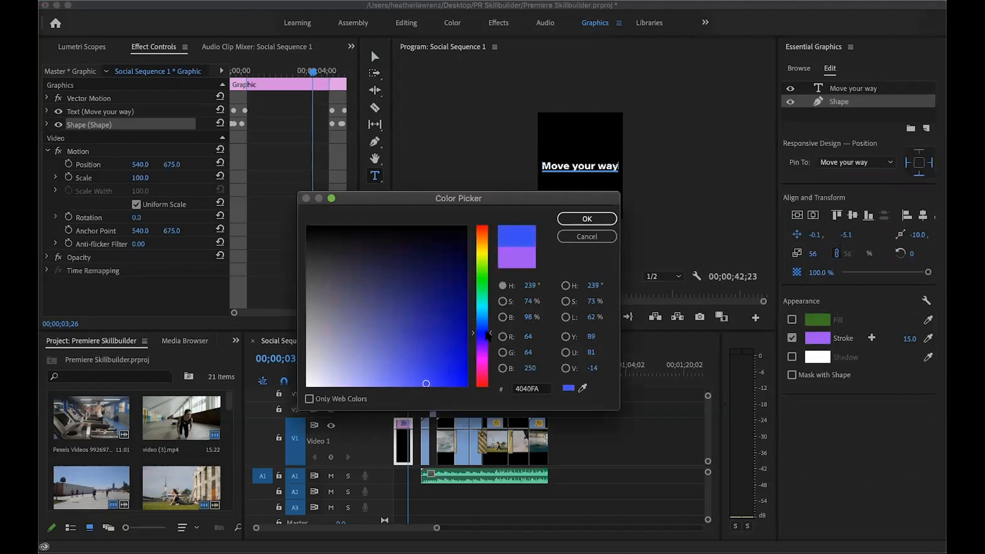
left_click_drag(445, 377, 466, 387)
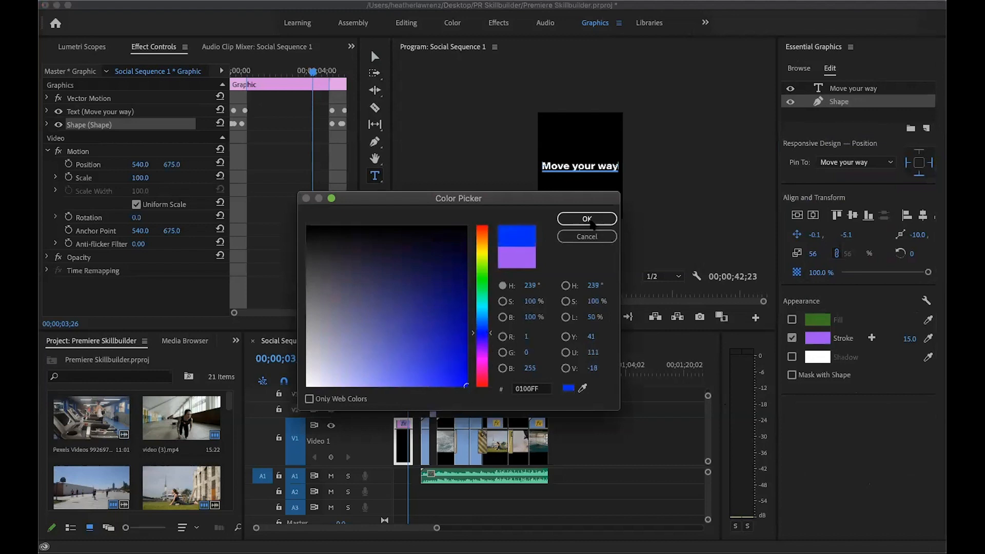
left_click(590, 221)
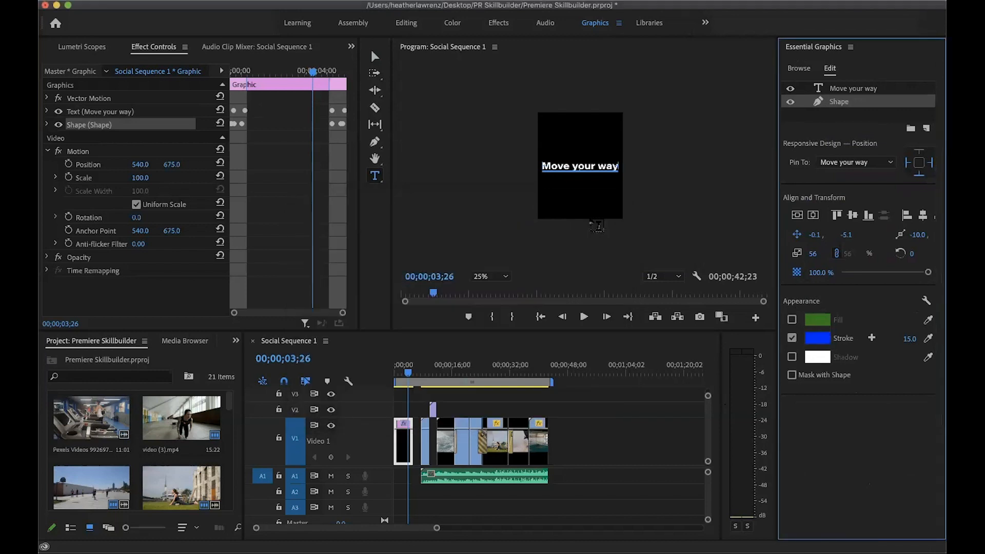
Play the opening title from the start and trim its end back to 00;00;03;20
left_click_drag(409, 373, 395, 376)
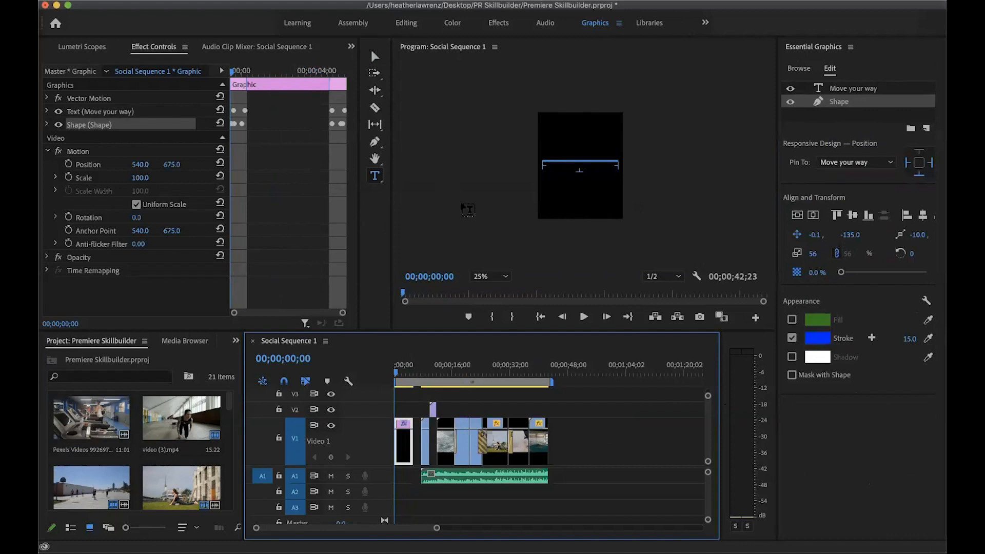
key("space")
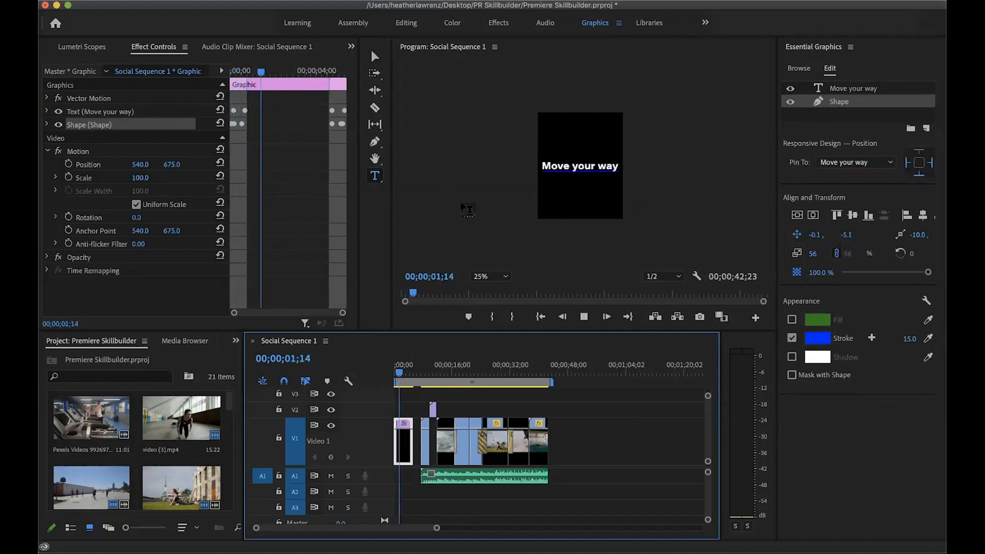
key("space")
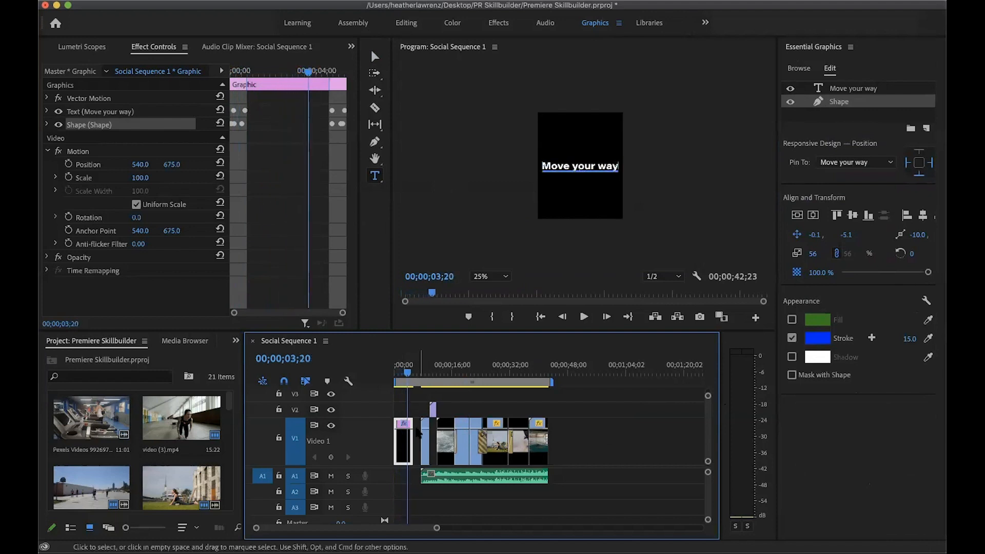
left_click_drag(414, 439, 407, 436)
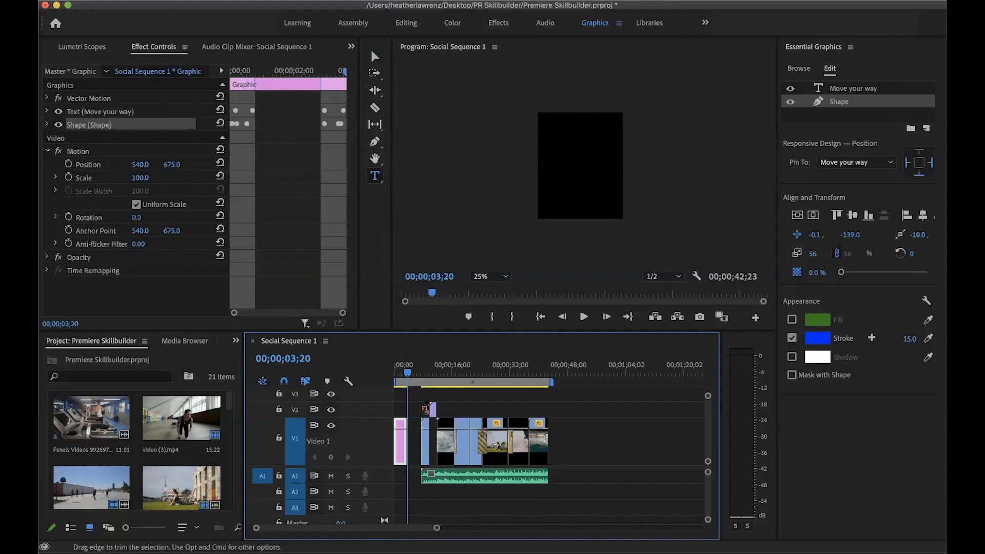
Ripple delete the gap between the opening title and the first video clip
left_click_drag(417, 405, 552, 503)
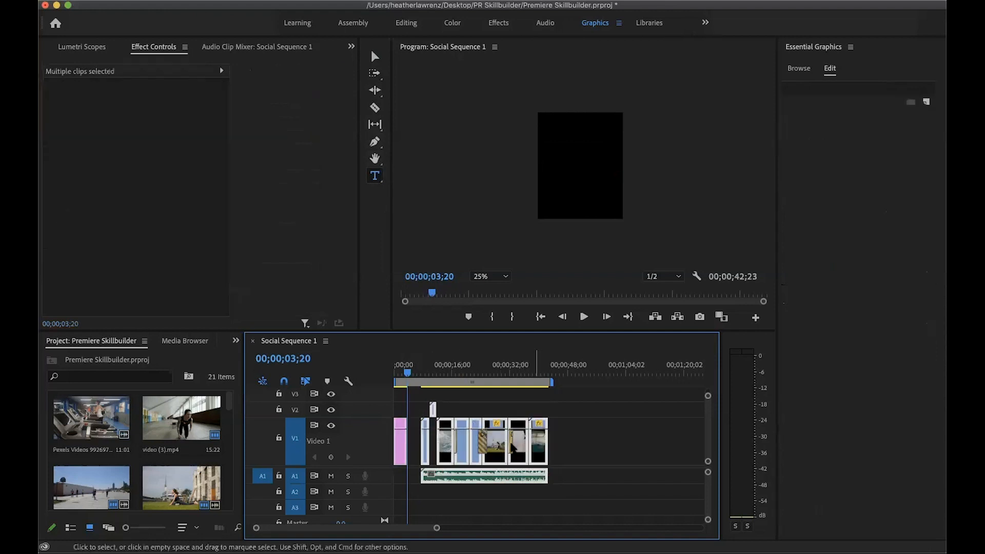
left_click(413, 440)
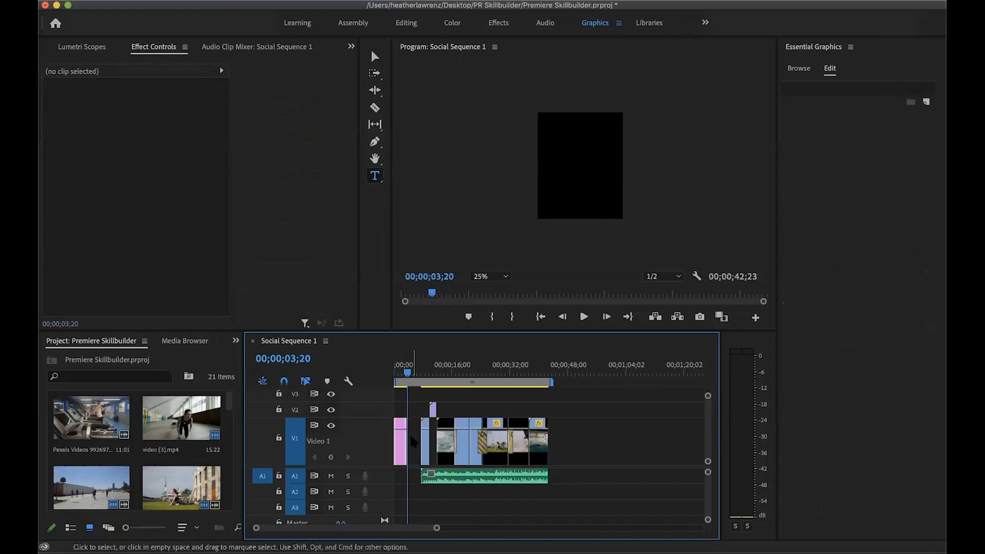
right_click(413, 440)
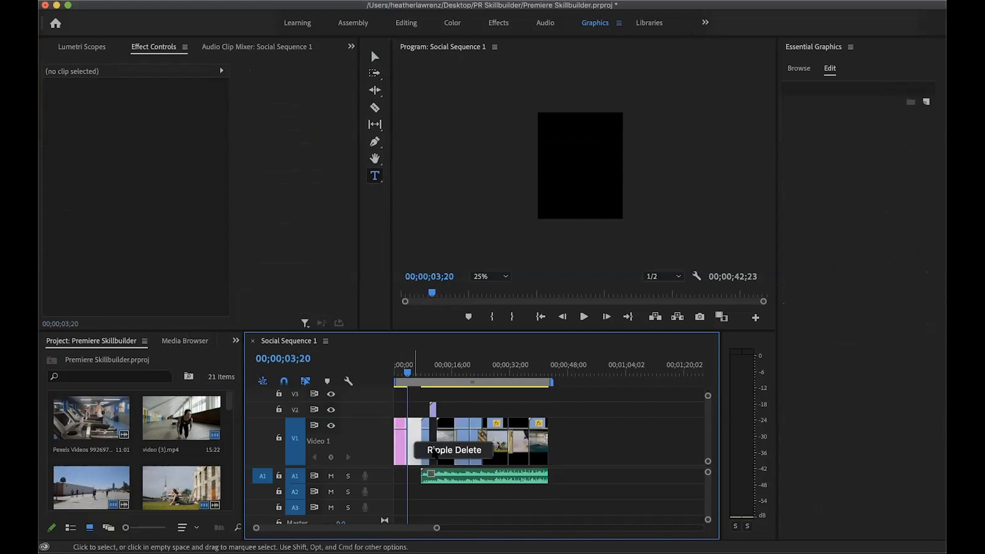
left_click(435, 450)
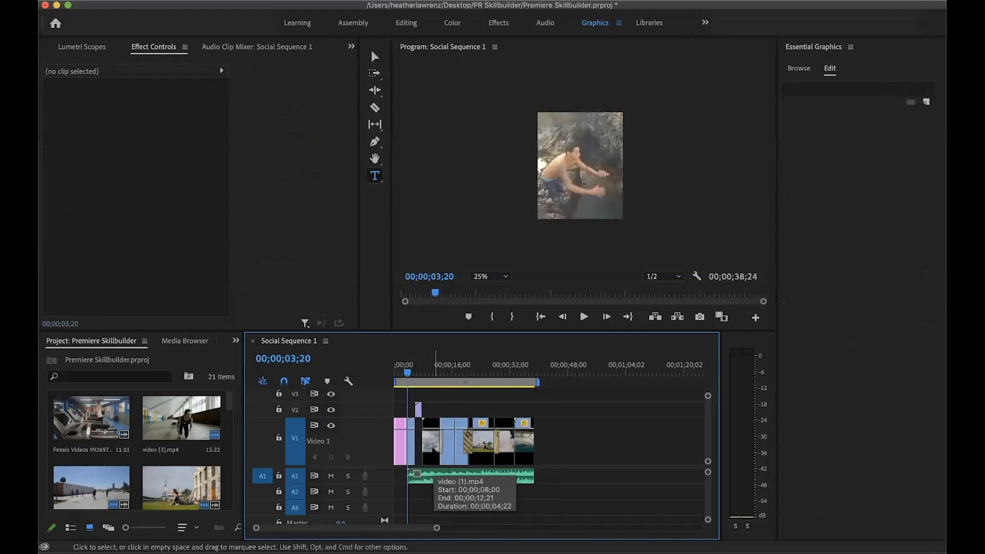
At the end of the last clip, add a text box reading "Get out" across the upper part of the frame
left_click_drag(408, 373, 532, 383)
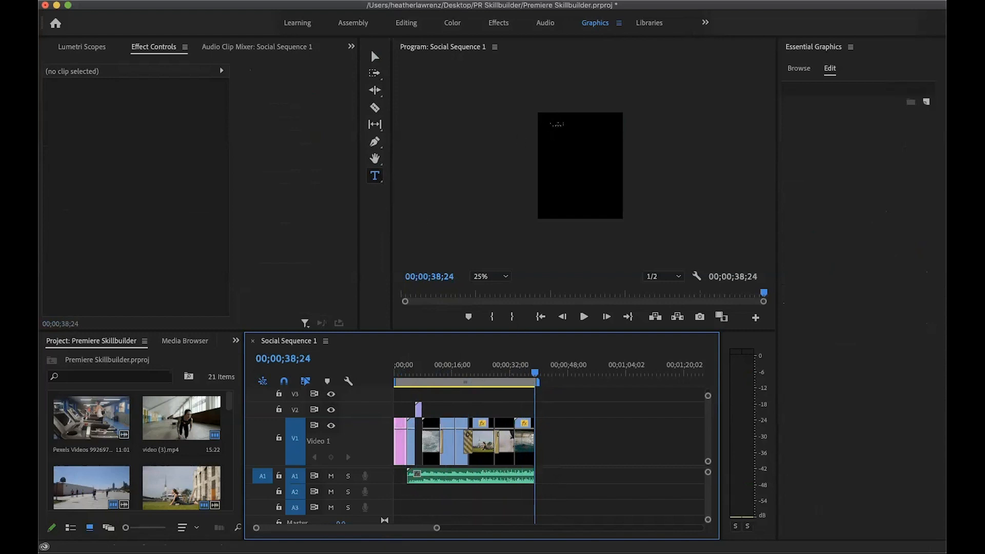
left_click(554, 123)
left_click_drag(557, 119, 624, 135)
type("Get out")
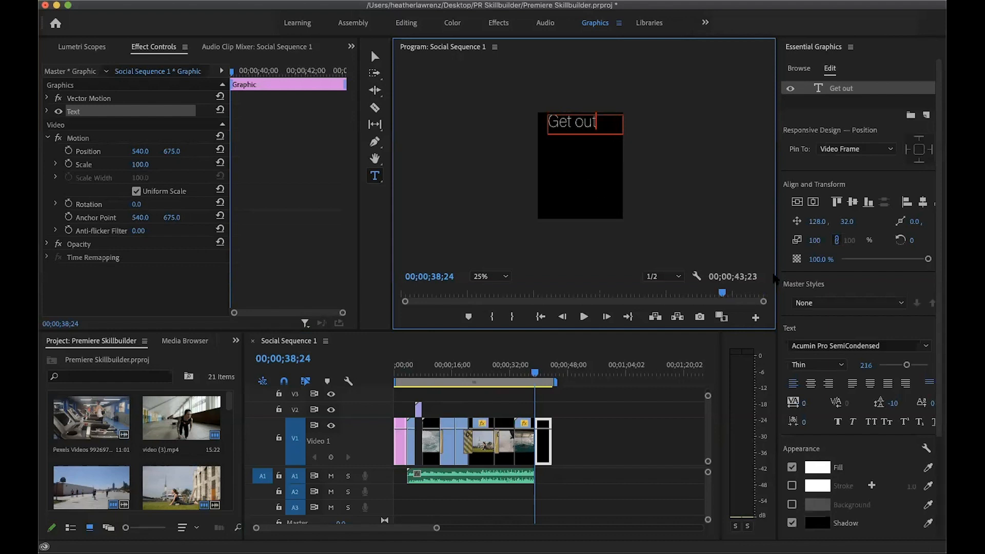
Set the "Get out" text to the Acumin Pro SemiCondensed Semibold style
key("ctrl+a")
left_click(927, 347)
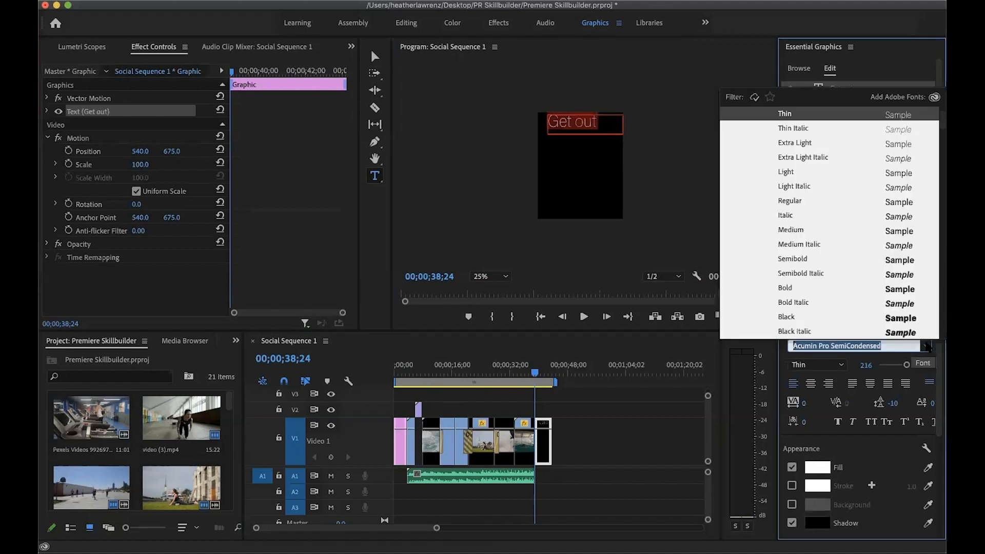
left_click(804, 260)
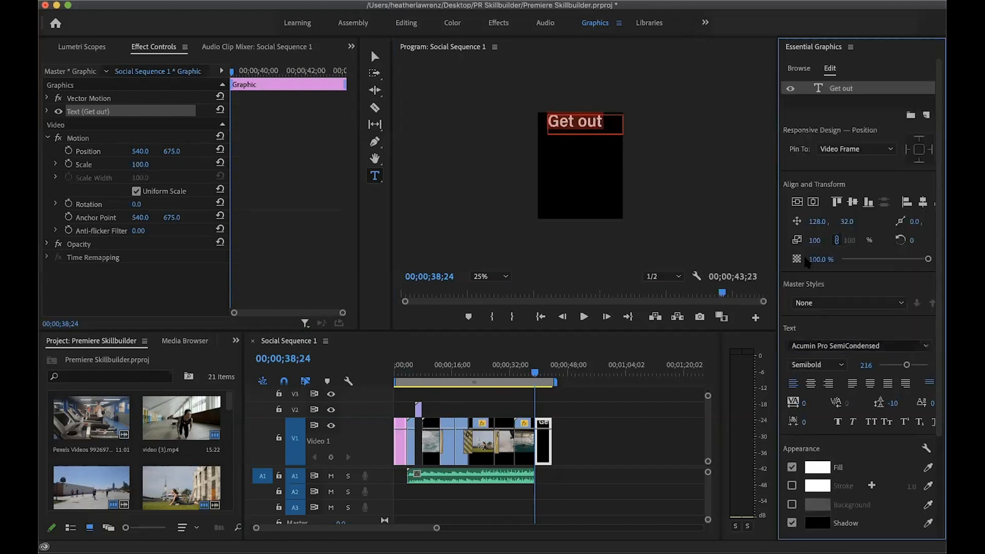
Add a second text box reading "Get moving" near the frame's lower edge and set its font size to 180
left_click_drag(539, 196, 618, 220)
type("Get moving")
key("ctrl+a")
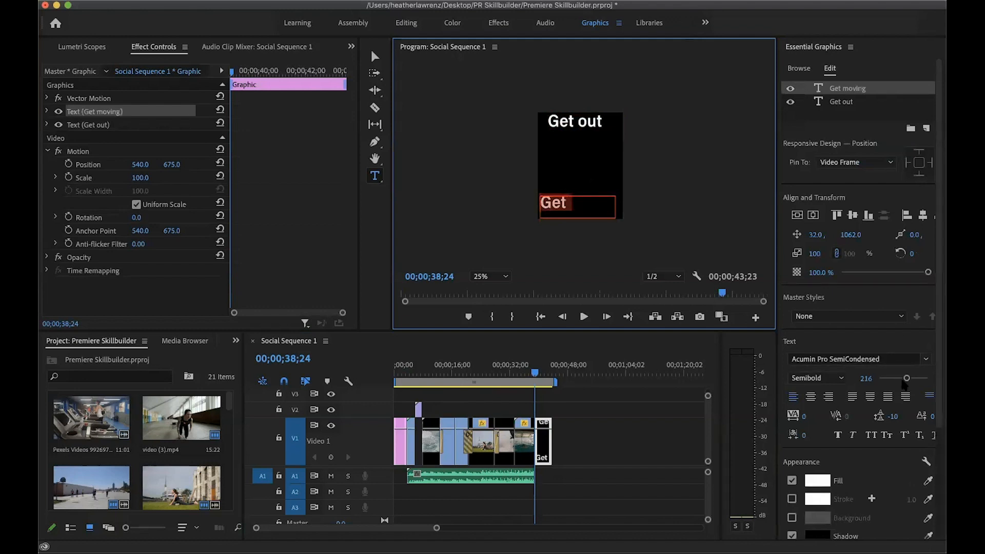
left_click_drag(907, 380, 902, 379)
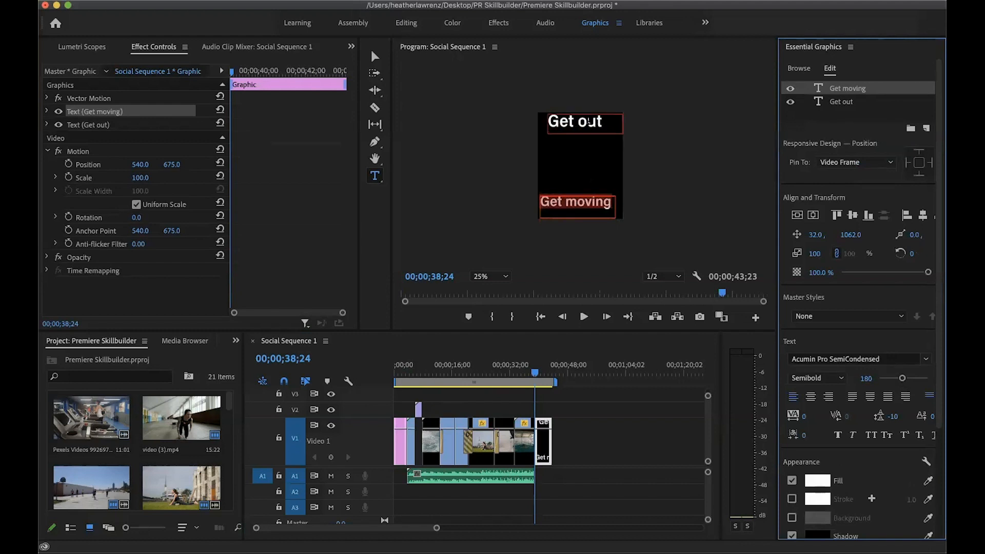
Reduce the font size of the "Get out" text to 201, keeping its wording
left_click(591, 122)
triple_click(590, 121)
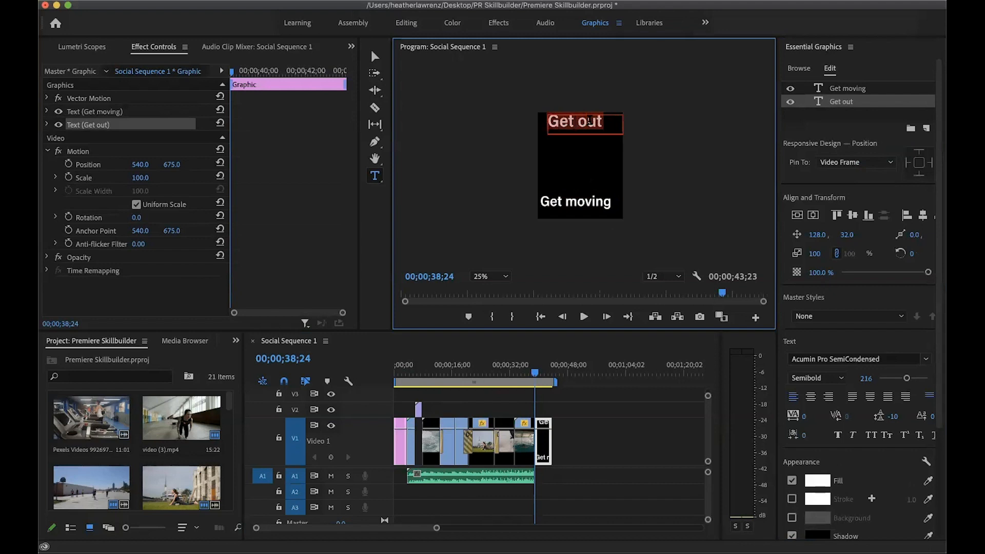
left_click_drag(907, 379, 905, 380)
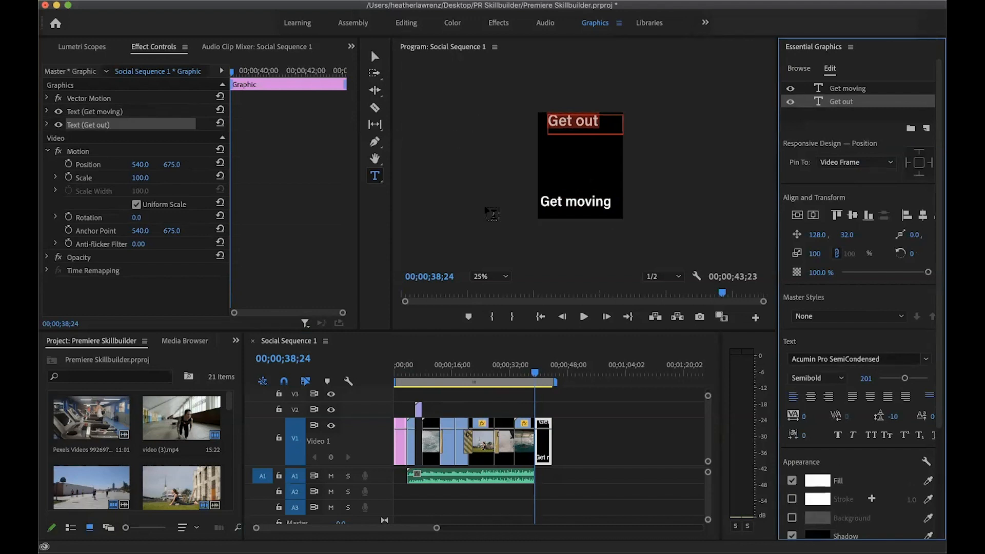
type("V")
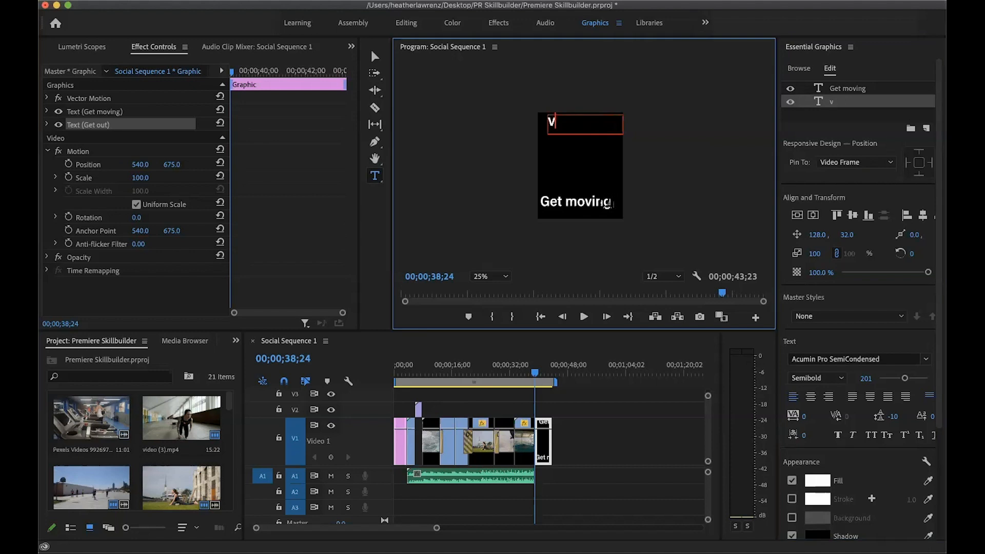
key("super+z")
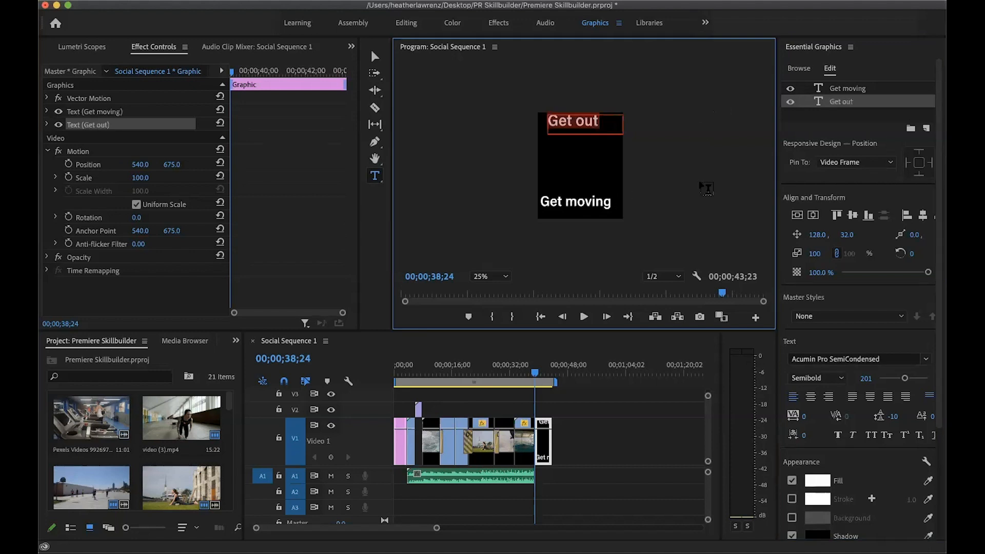
Shrink both text boxes to fit, placing "Get out" at about 361, 49 and "Get moving" at about 24, 1118
left_click(375, 56)
left_click_drag(570, 119, 571, 122)
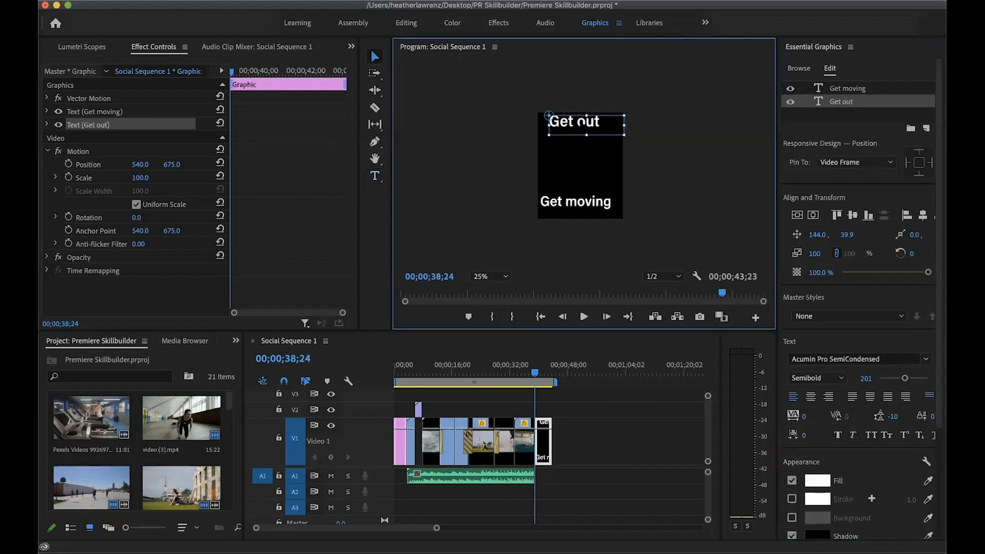
left_click(852, 216)
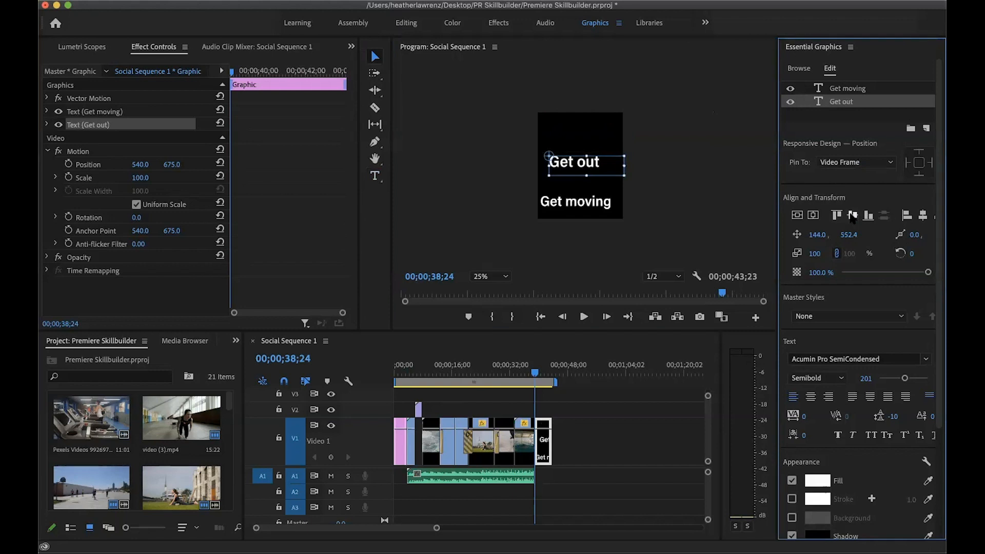
left_click(923, 216)
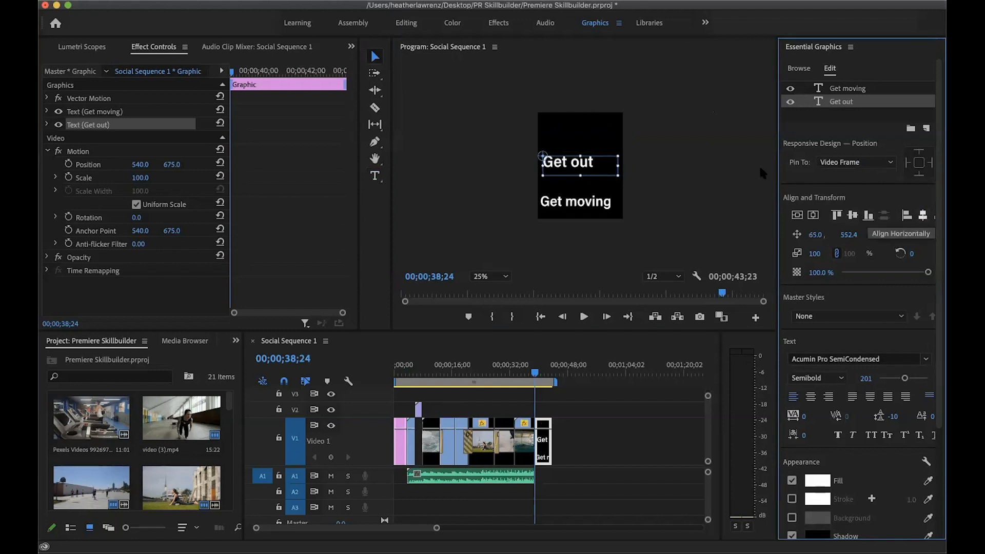
left_click_drag(618, 176, 616, 122)
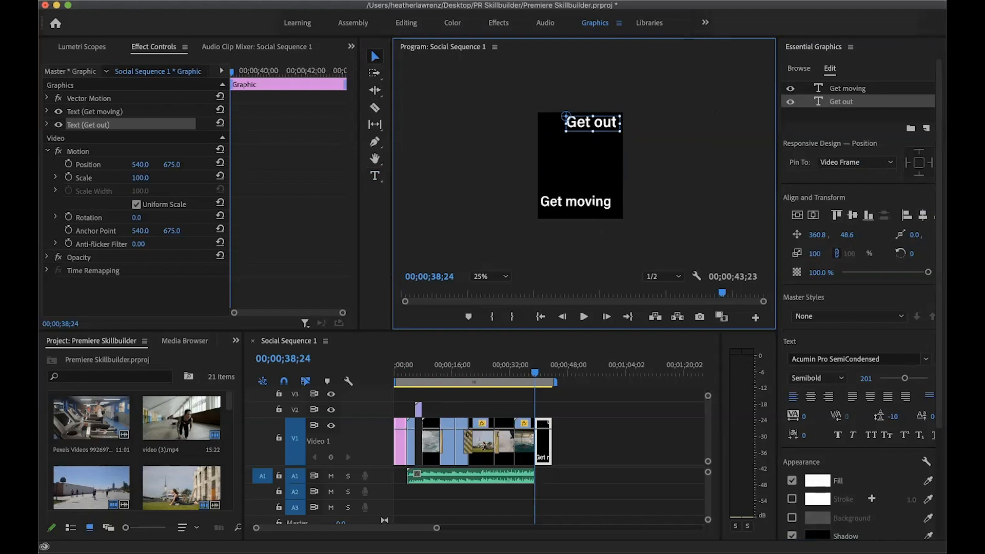
left_click(594, 219)
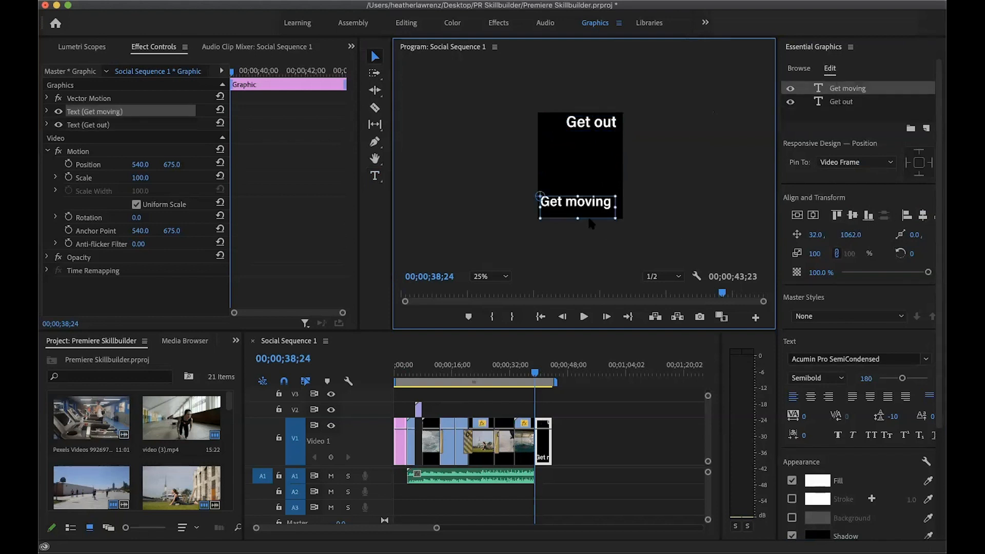
left_click_drag(578, 218, 579, 206)
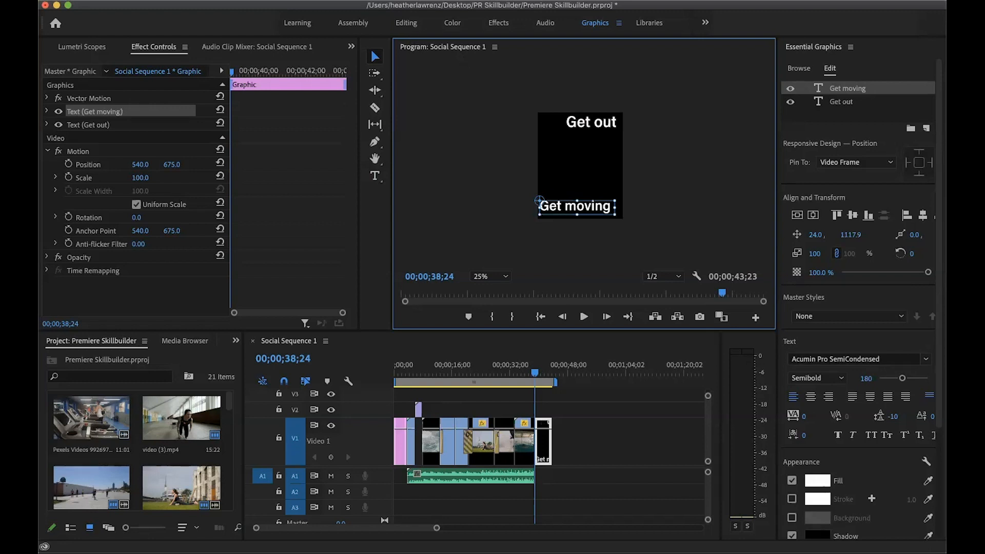
Add a rectangle shape layer to the closing graphic
left_click(333, 1)
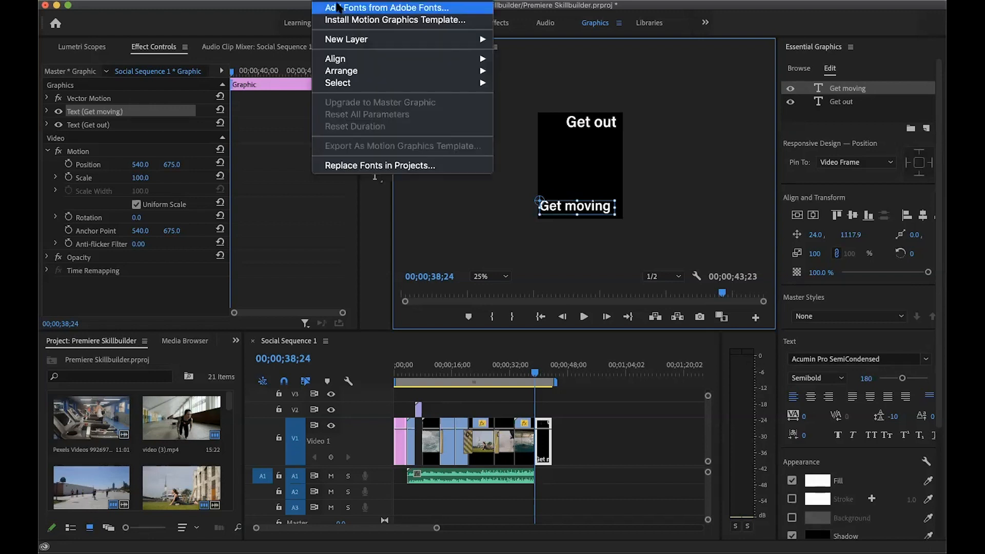
mouse_move(349, 40)
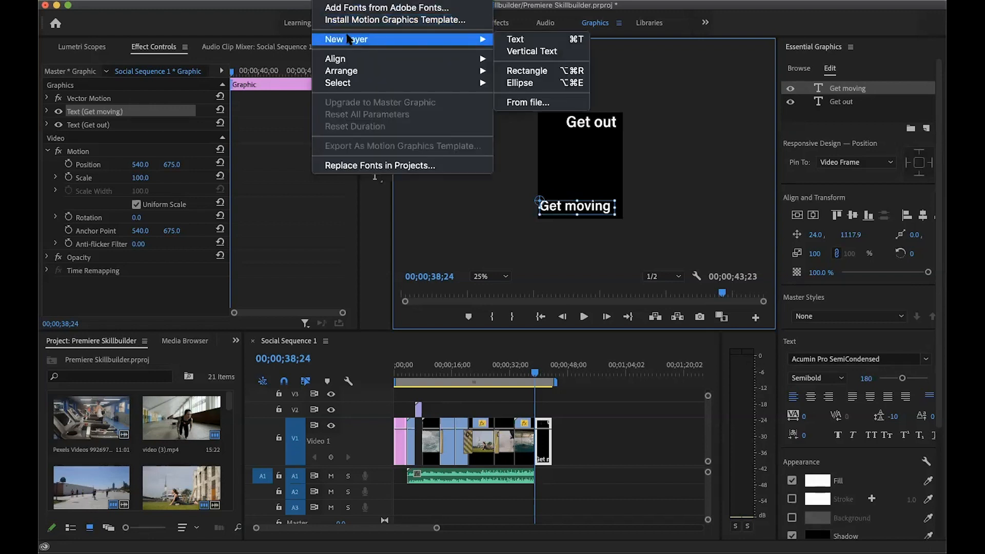
left_click(528, 75)
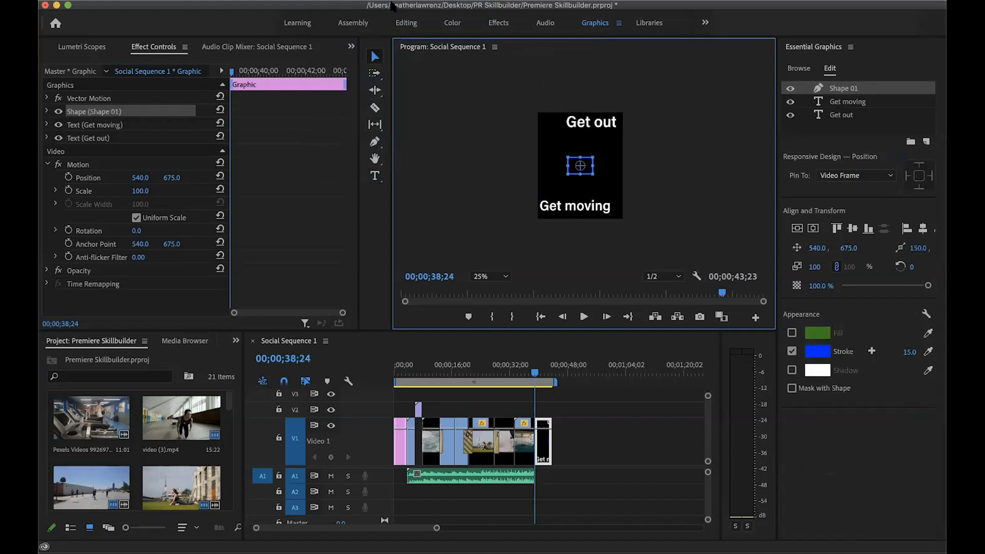
Move the rectangle layer directly beneath the "Get moving" text and replace its stroke with a solid blue fill, 2805FD
left_click(834, 92)
left_click_drag(835, 91, 837, 107)
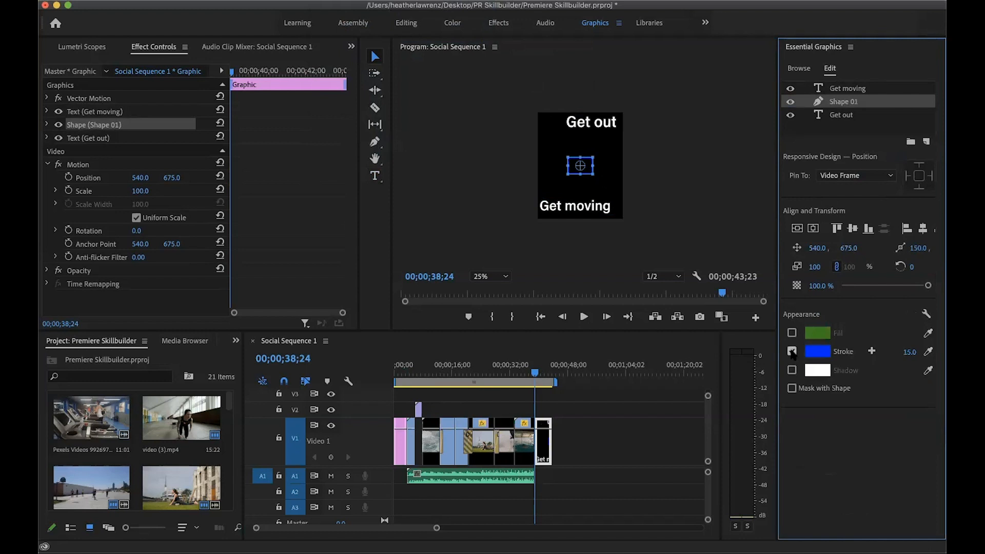
left_click(791, 351)
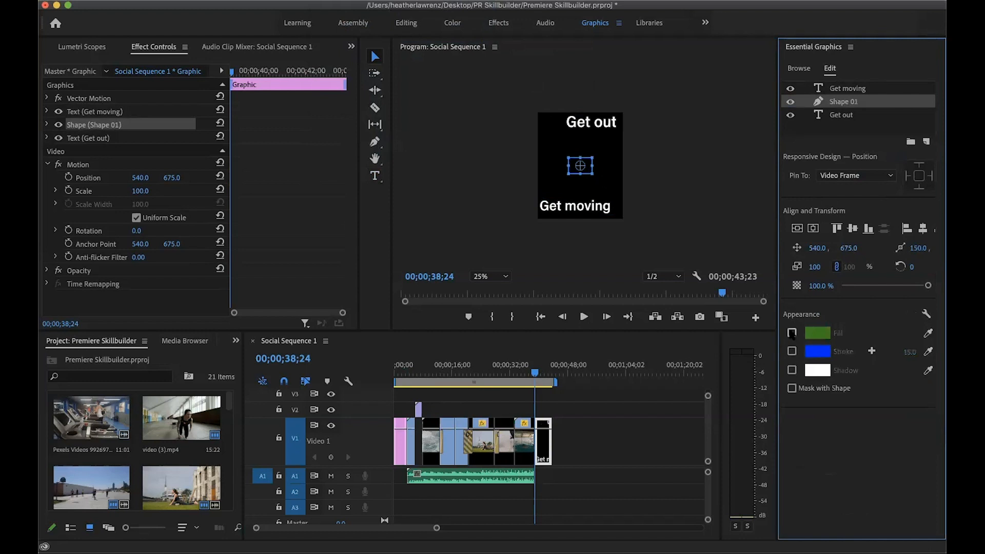
left_click(792, 334)
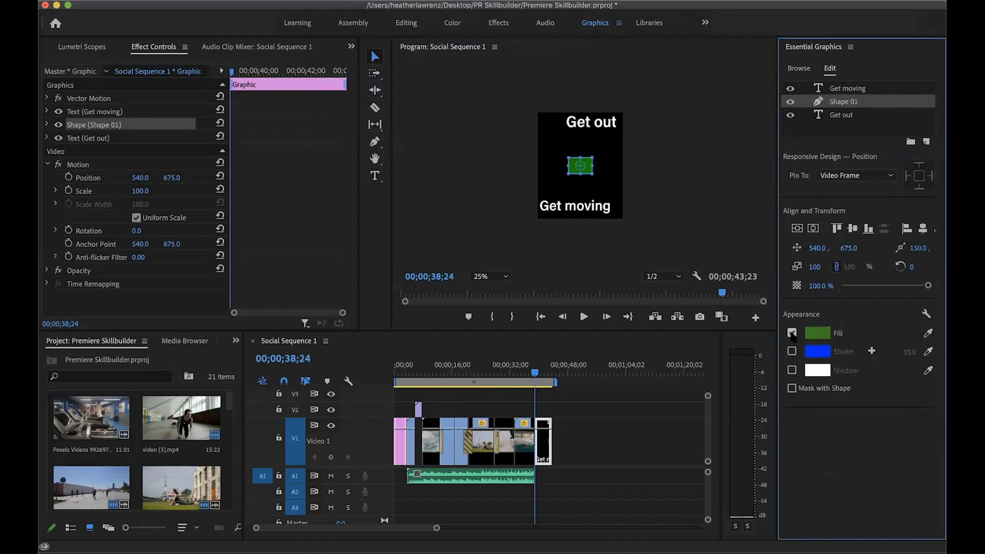
left_click(820, 334)
left_click(523, 245)
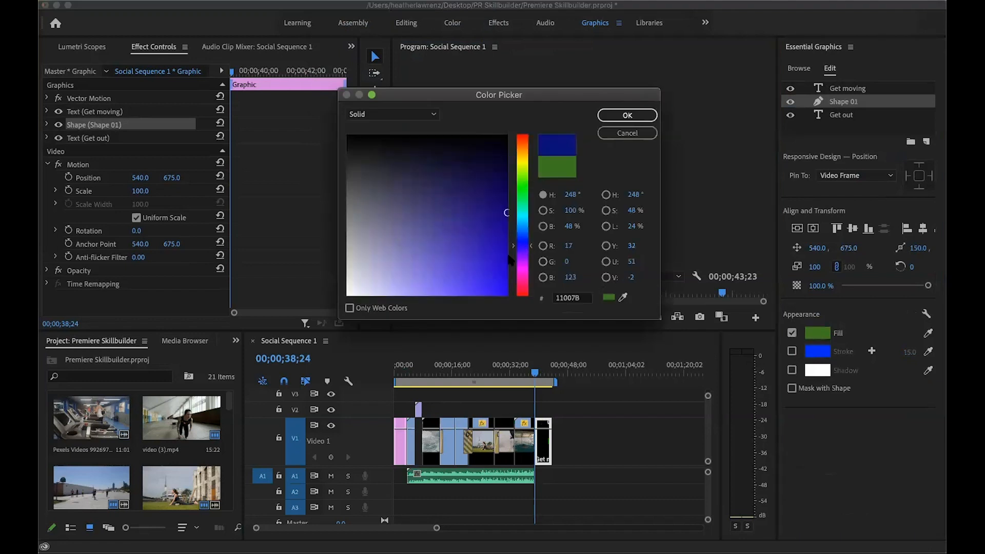
left_click(503, 294)
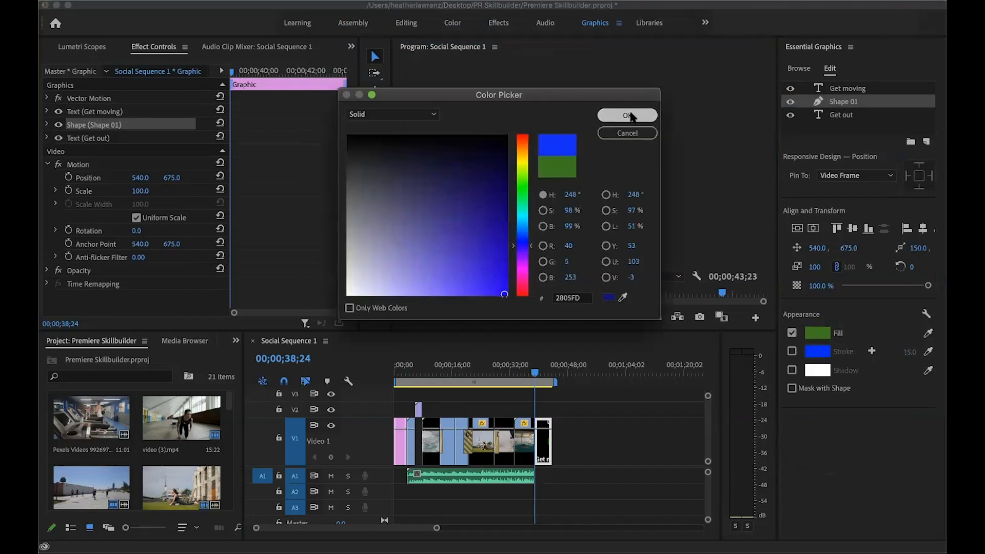
left_click(627, 115)
Move and stretch the blue rectangle into a background bar behind the "Get moving" text
left_click(586, 163)
left_click_drag(595, 175, 576, 197)
left_click(634, 182)
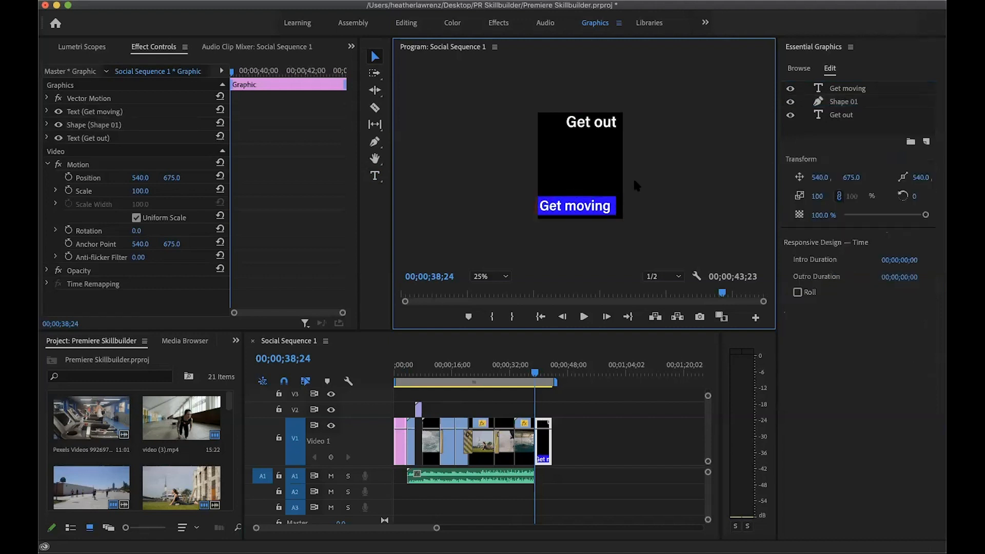
Add a second rectangle to the closing graphic and stretch it over the "Get out" text, positioned at about 412, 108
left_click(330, 0)
mouse_move(329, 42)
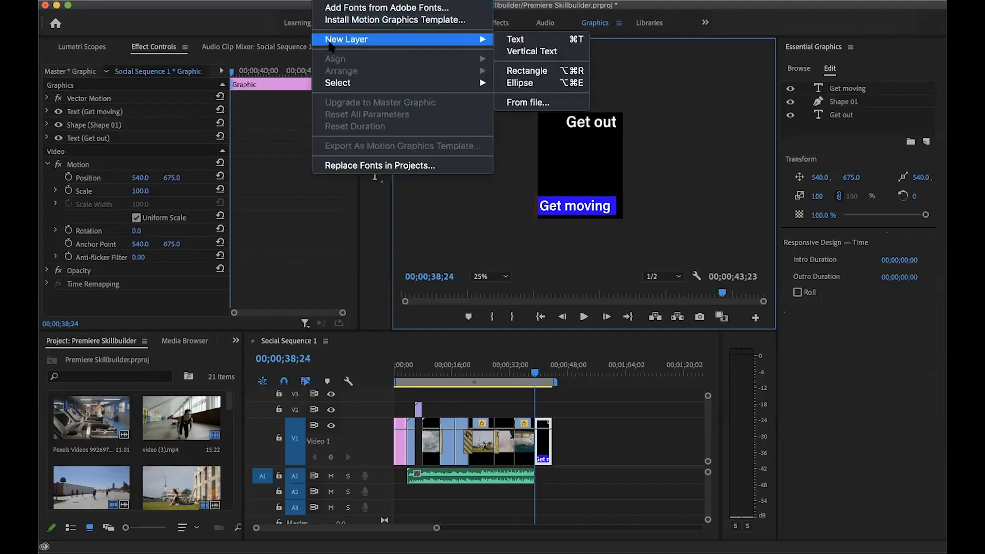
left_click(526, 74)
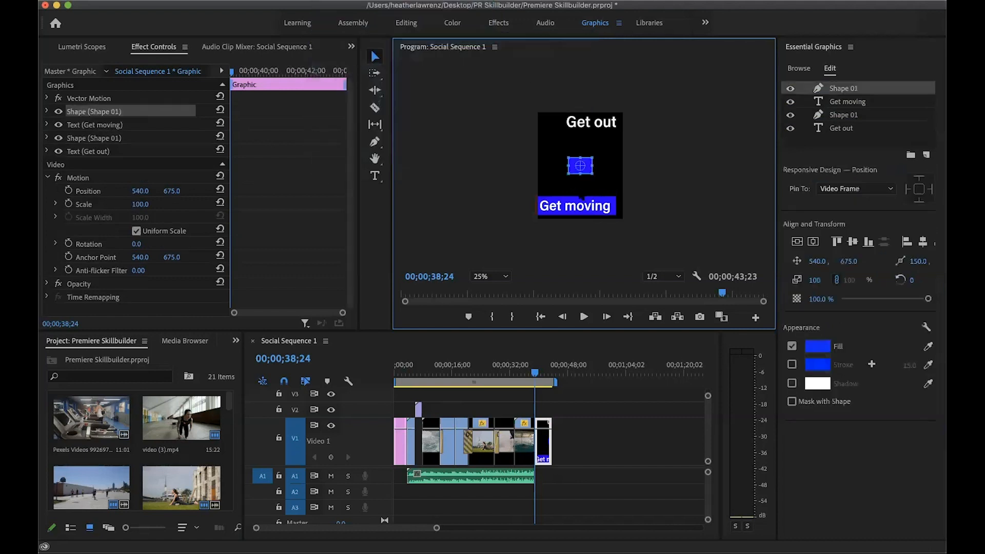
left_click_drag(593, 174, 599, 123)
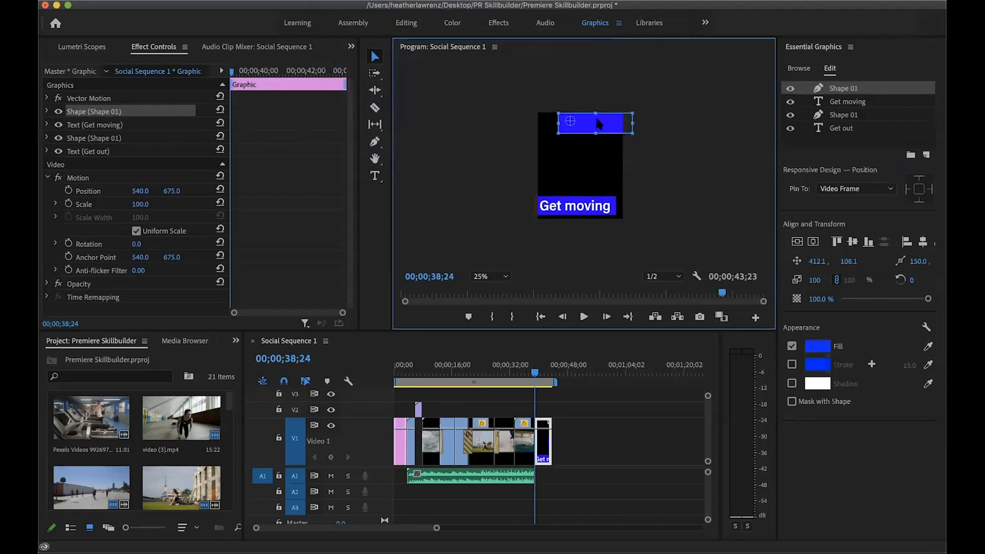
Move the new rectangle layer beneath the "Get out" text and slightly reduce the bar's height from its lower edge
left_click_drag(842, 91, 842, 136)
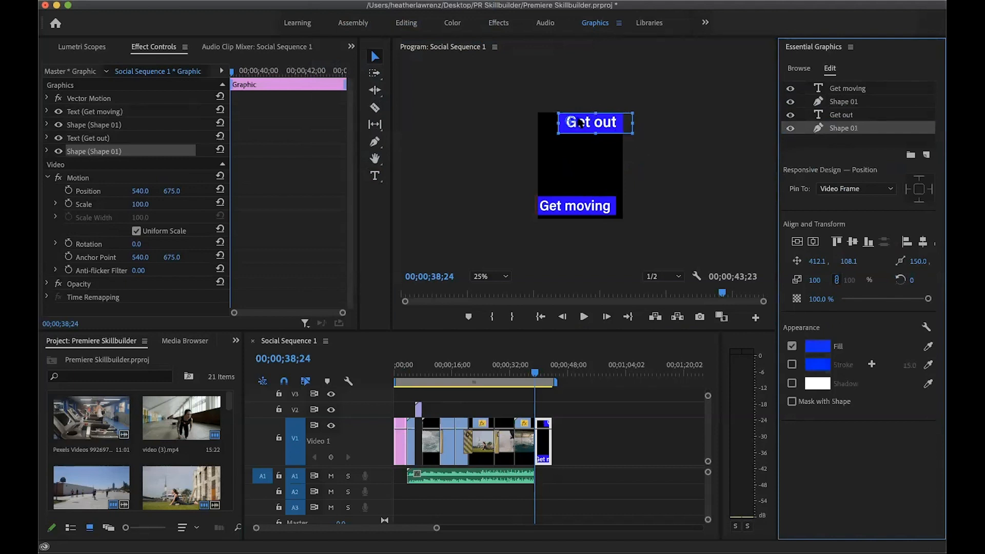
left_click(596, 132)
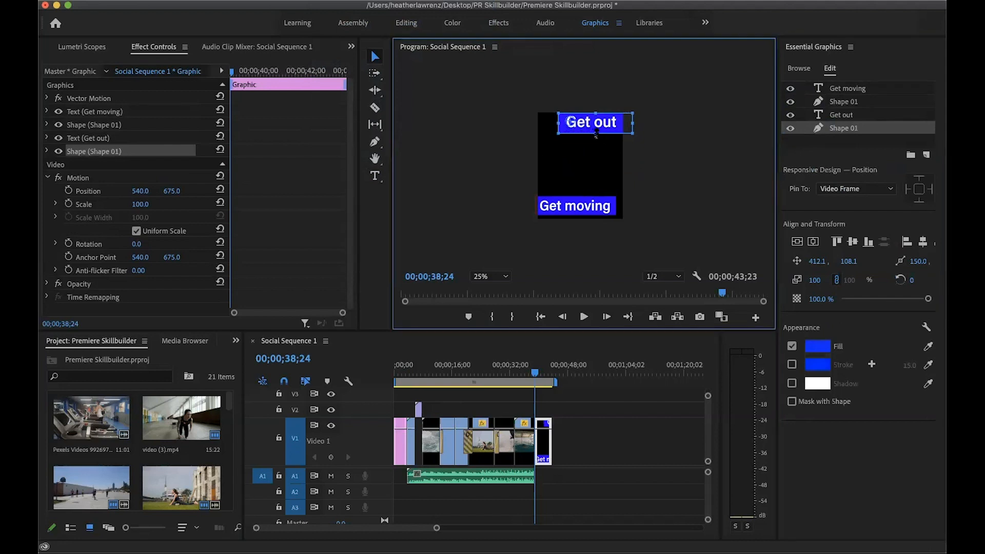
left_click(690, 184)
left_click(629, 122)
left_click(815, 347)
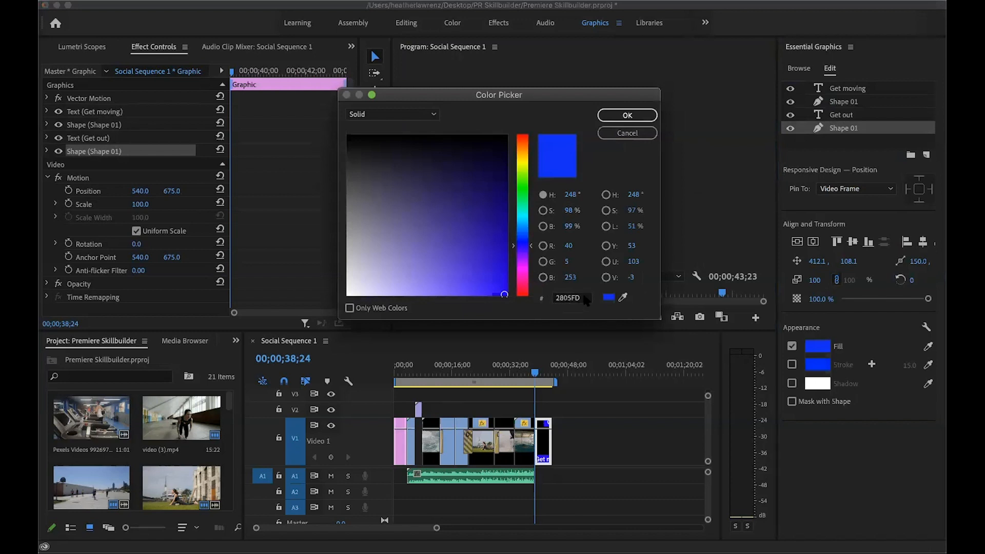
left_click(614, 135)
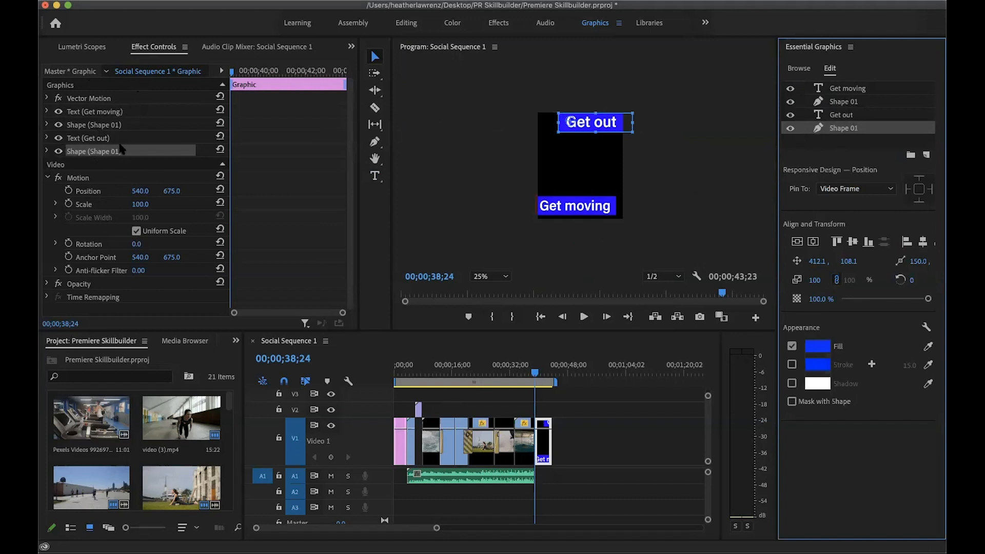
Add a position keyframe at 00;00;41;08 for the blue bar behind "Get out", keeping its current placement
left_click(46, 177)
left_click(46, 151)
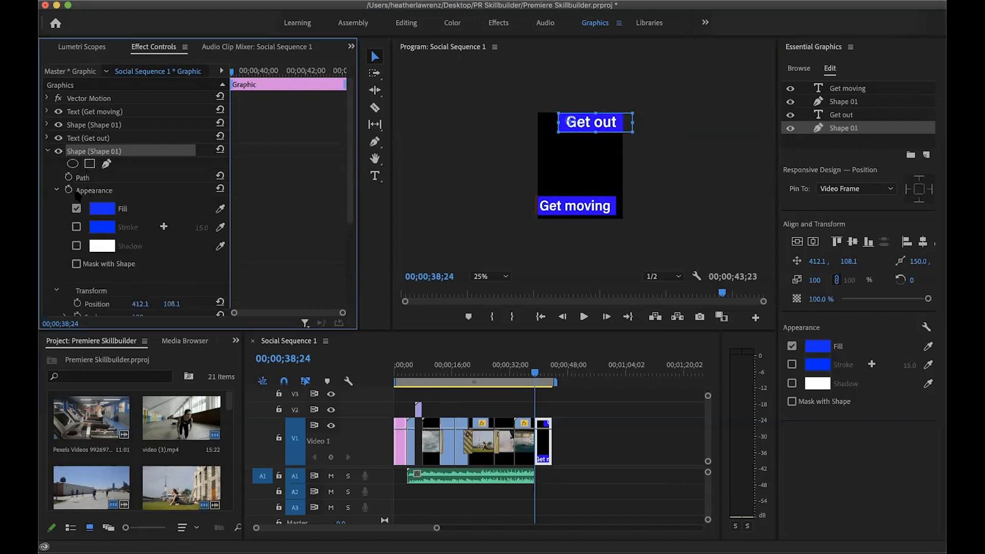
left_click(56, 190)
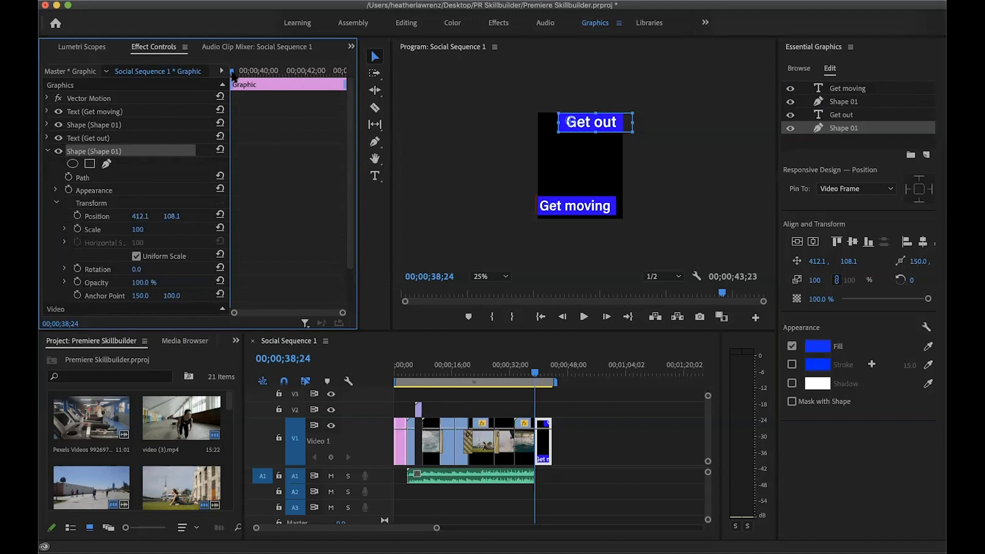
left_click_drag(233, 75, 291, 76)
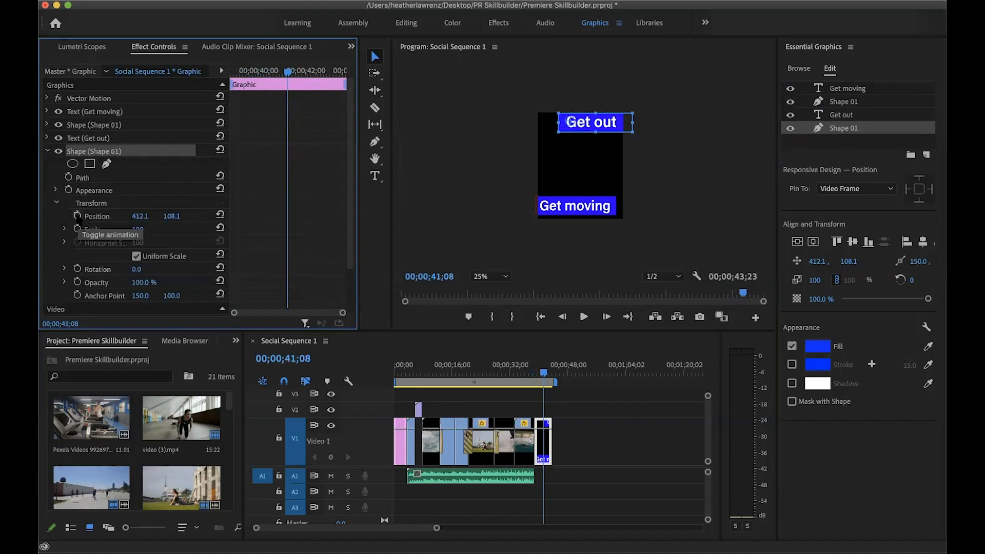
left_click(77, 216)
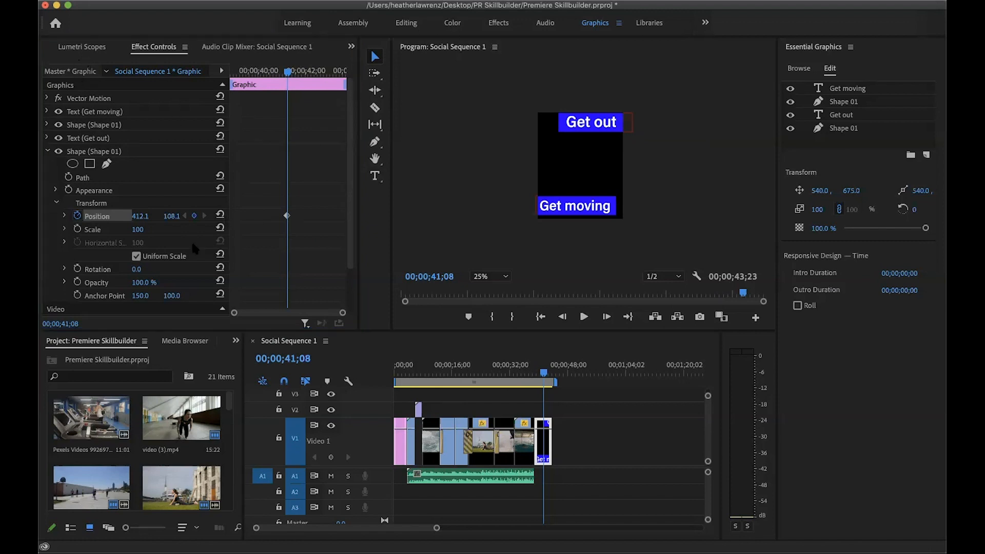
At the closing graphic's start, 00;00;38;24, place the "Get out" bar beyond the frame's right edge at about 1684, 108, and preview the slide-in
left_click_drag(287, 72, 227, 78)
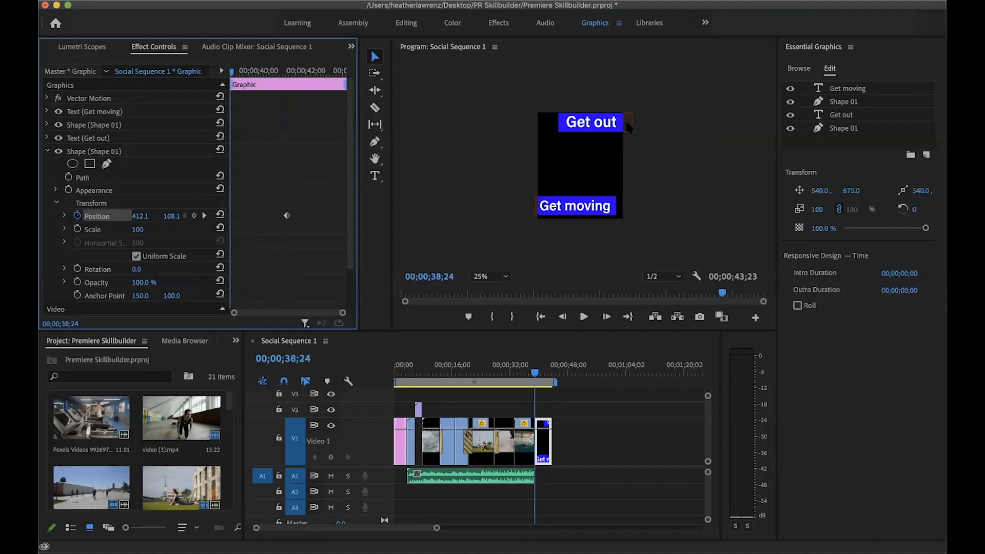
left_click_drag(623, 123, 723, 124)
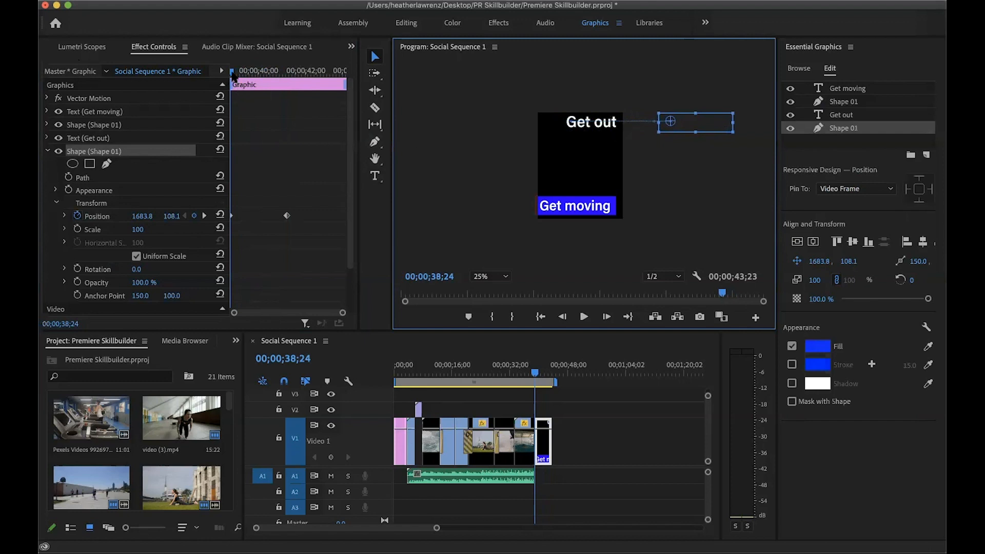
key("space")
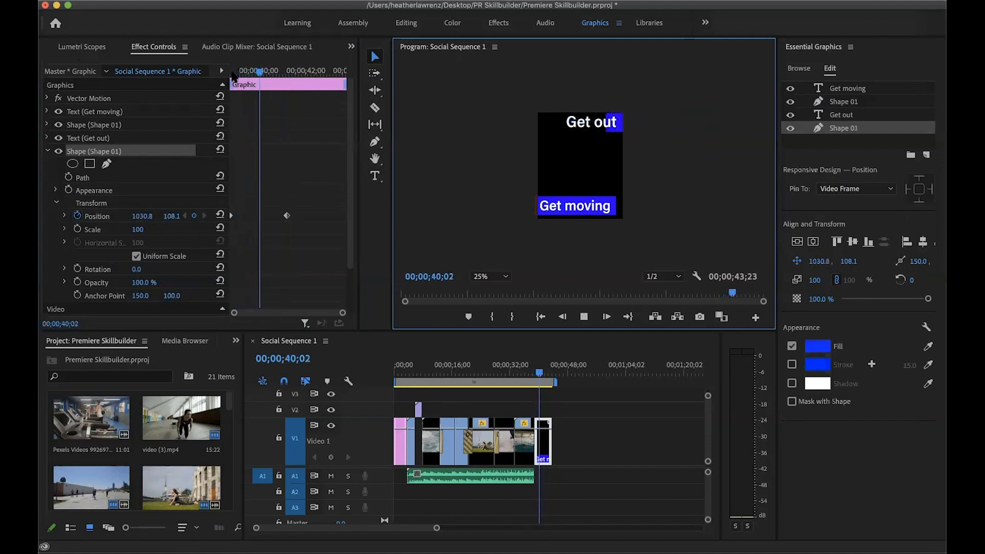
key("space")
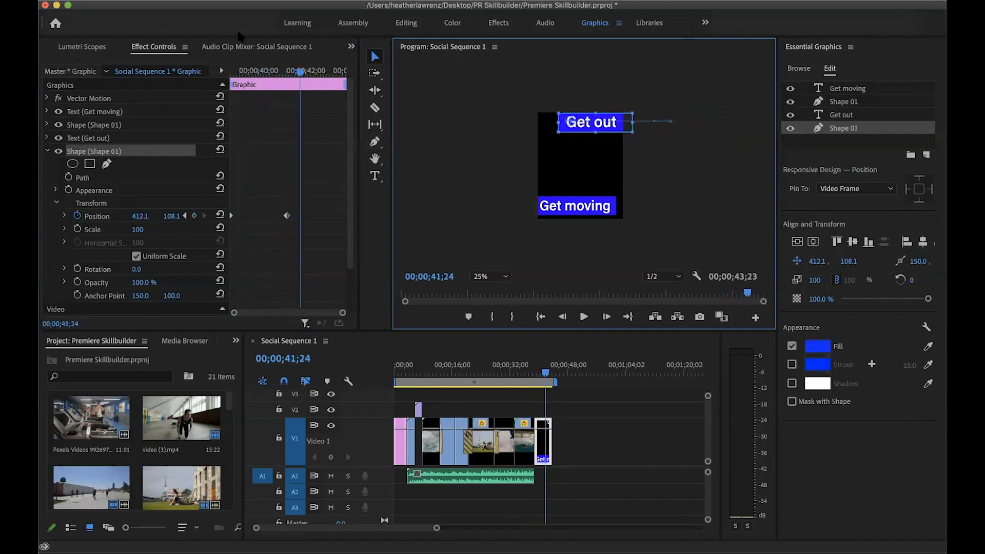
key("space")
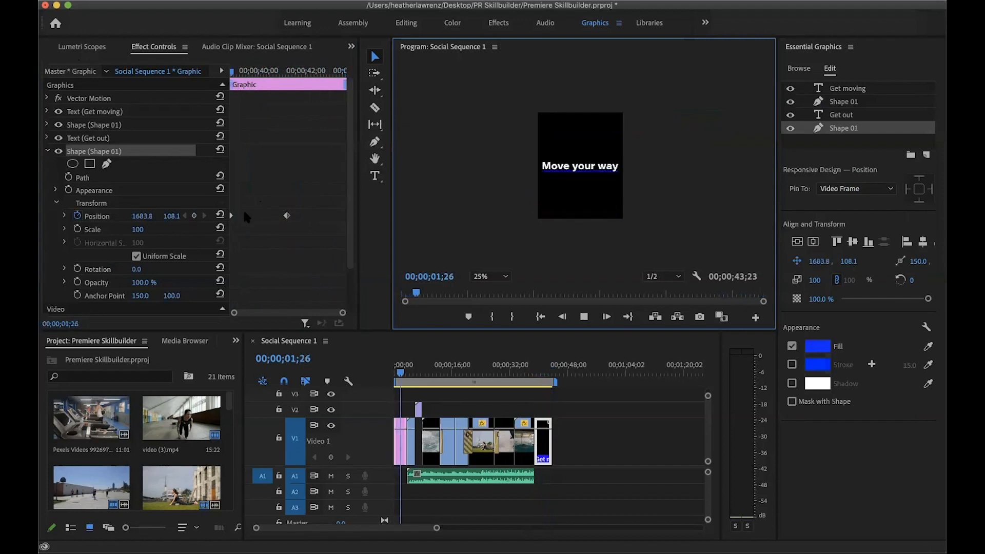
key("space")
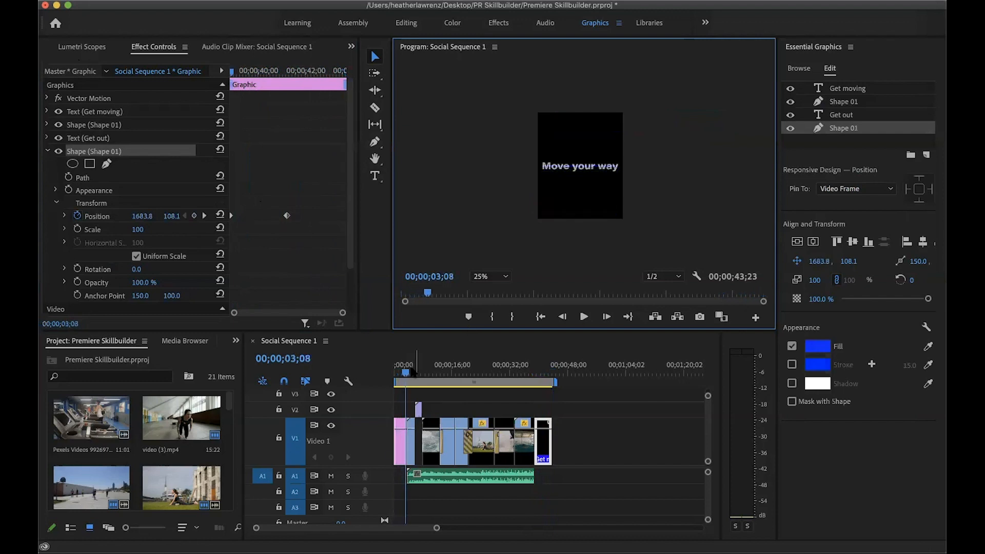
Add a position keyframe at 00;00;41;24 for the "Get out" text, keeping its current placement
left_click_drag(406, 373, 548, 376)
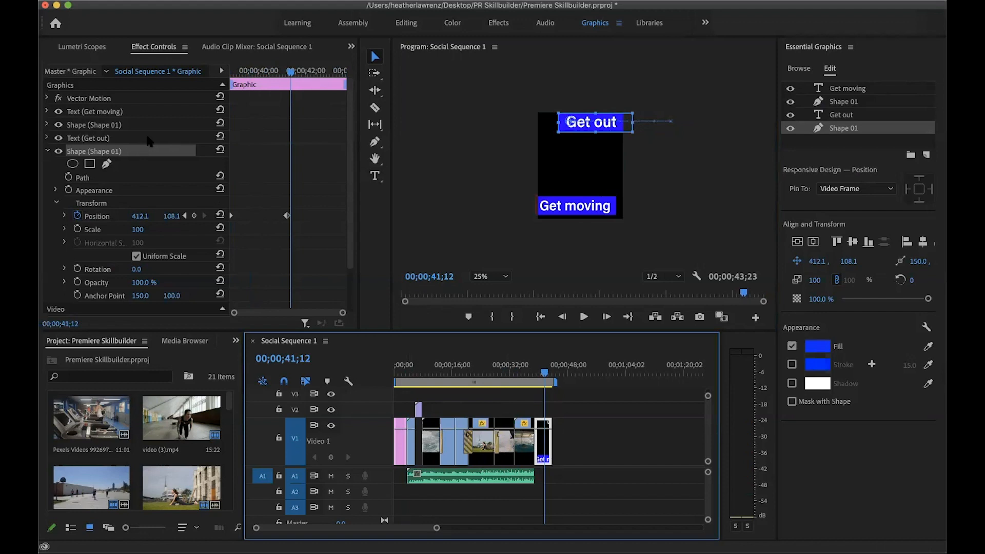
left_click(47, 139)
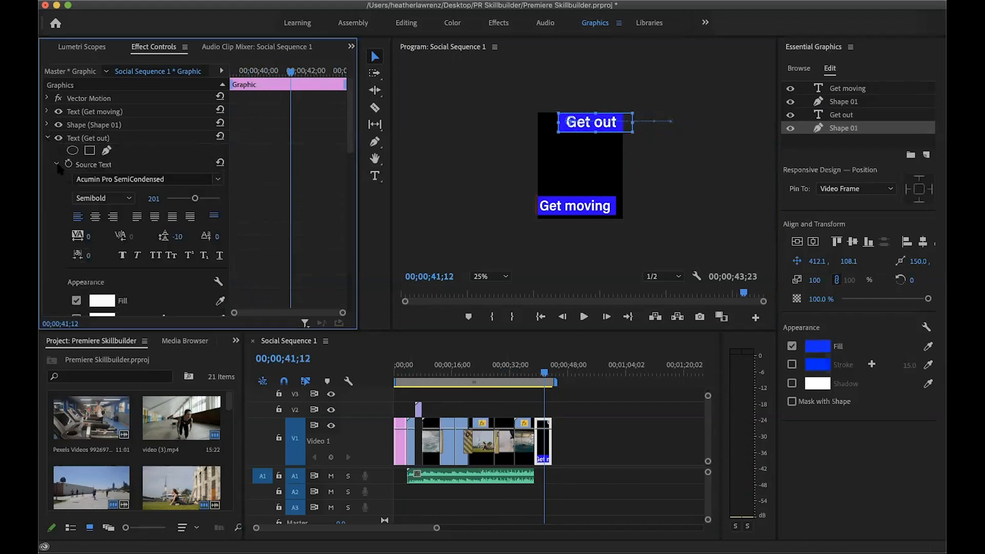
left_click(58, 165)
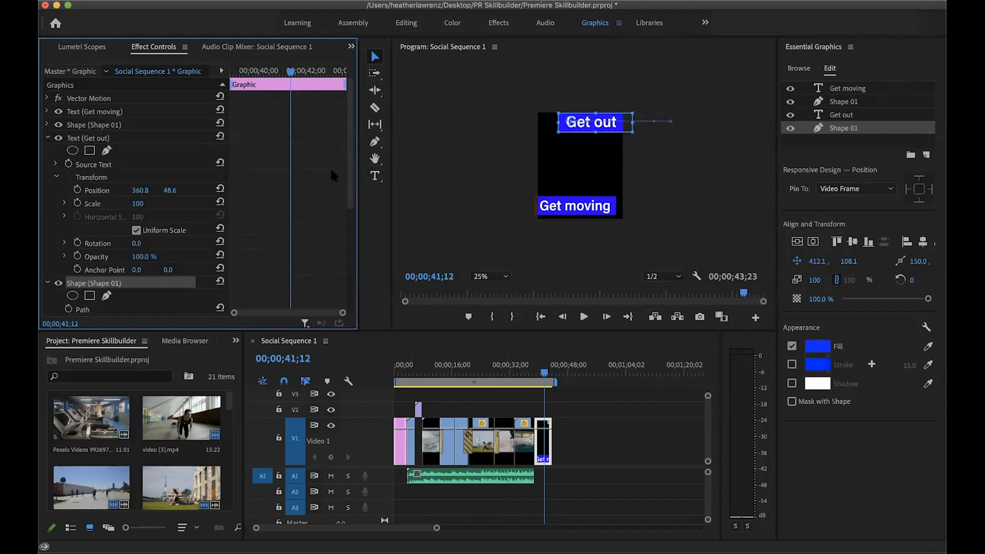
scroll(347, 154, "down", 1)
scroll(349, 164, "down", 5)
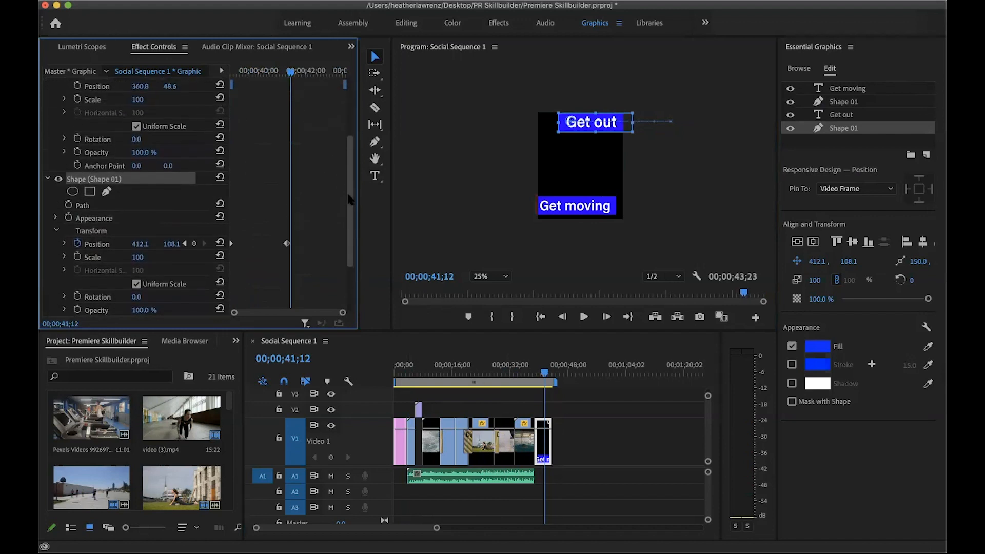
scroll(349, 177, "down", 3)
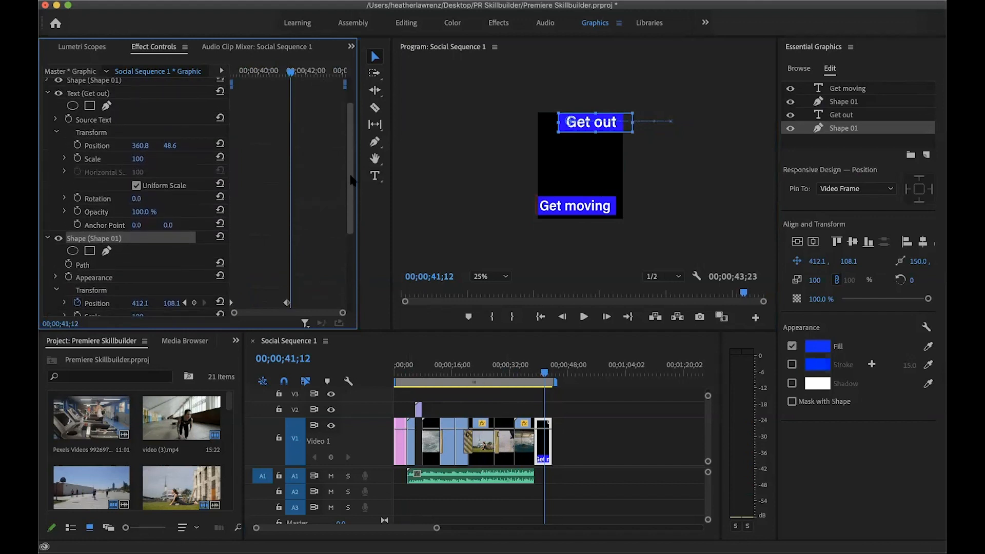
scroll(353, 187, "up", 1)
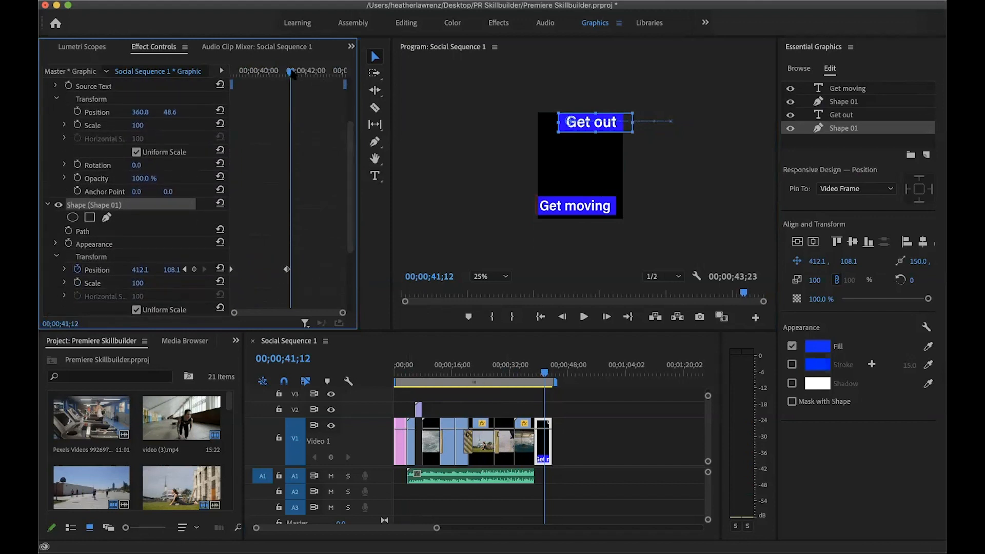
left_click_drag(291, 72, 301, 72)
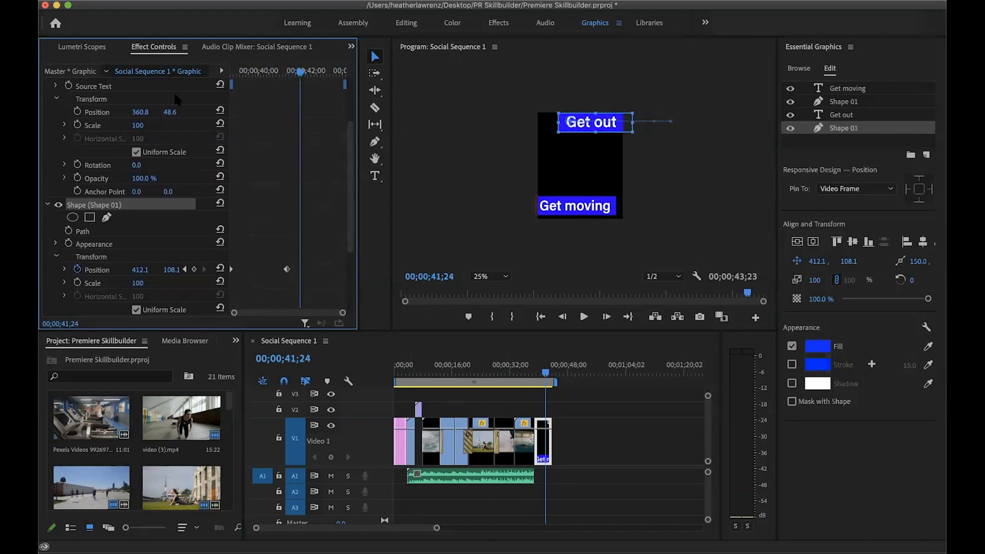
left_click(78, 112)
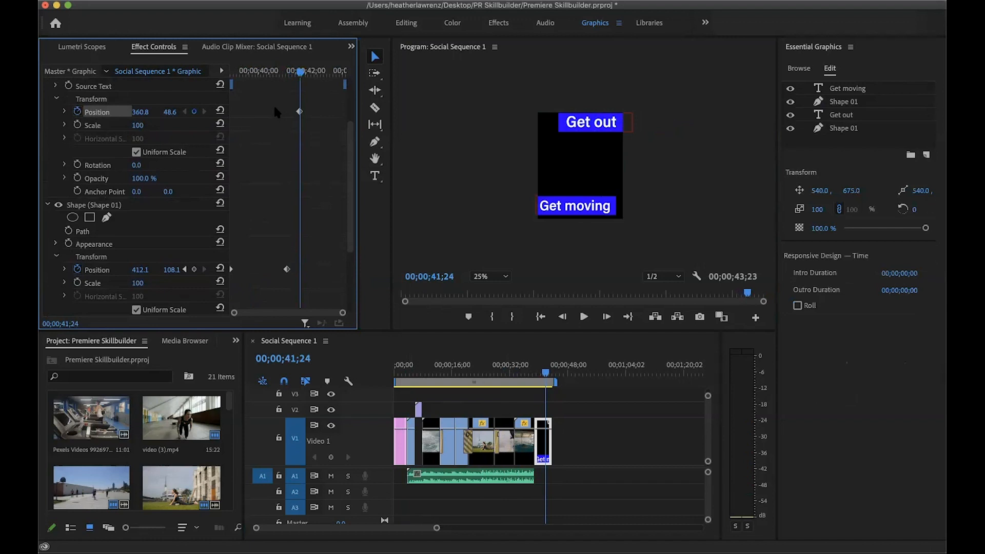
At 00;00;38;24, place the "Get out" text beyond the frame's right edge at about 1841, 33, and play back the combined animation
left_click_drag(301, 71, 232, 77)
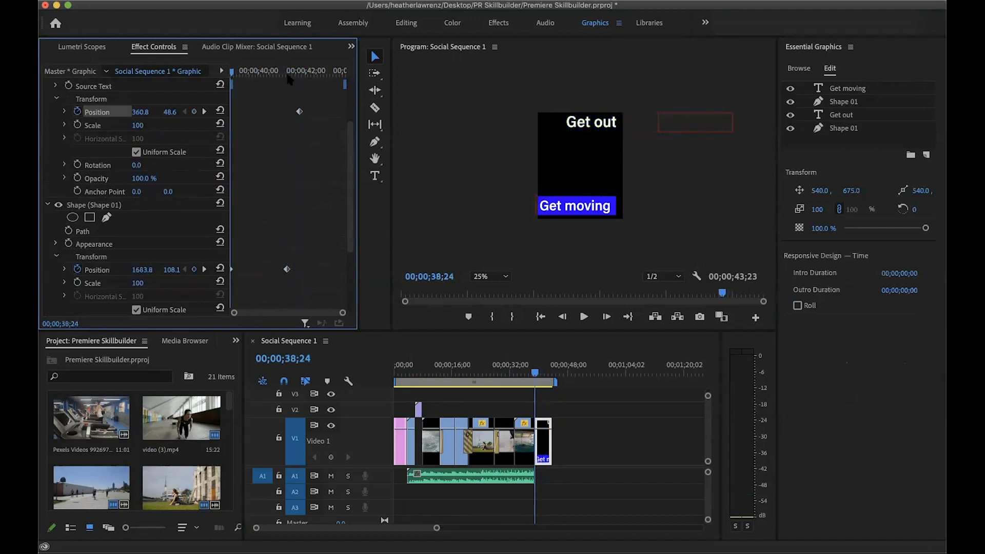
left_click_drag(614, 121, 720, 124)
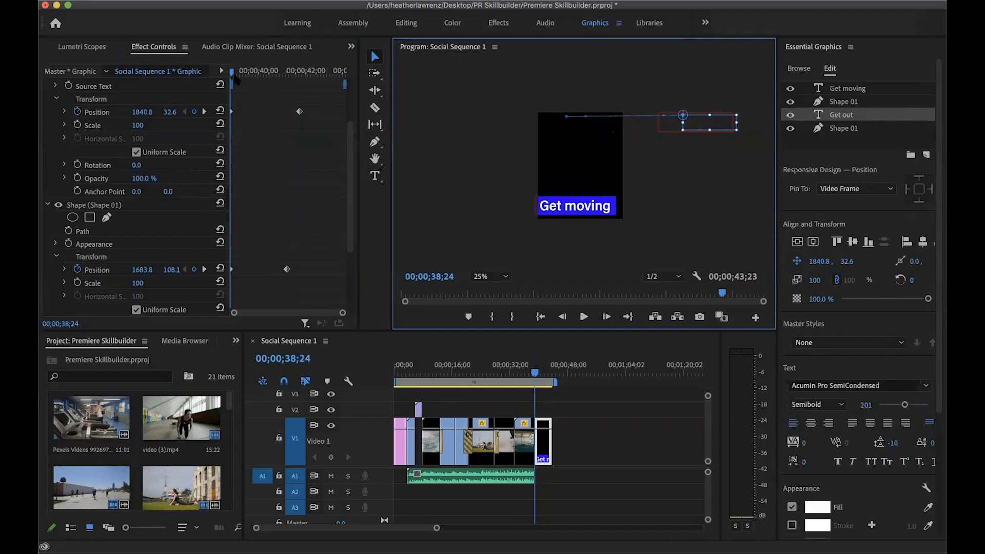
key("space")
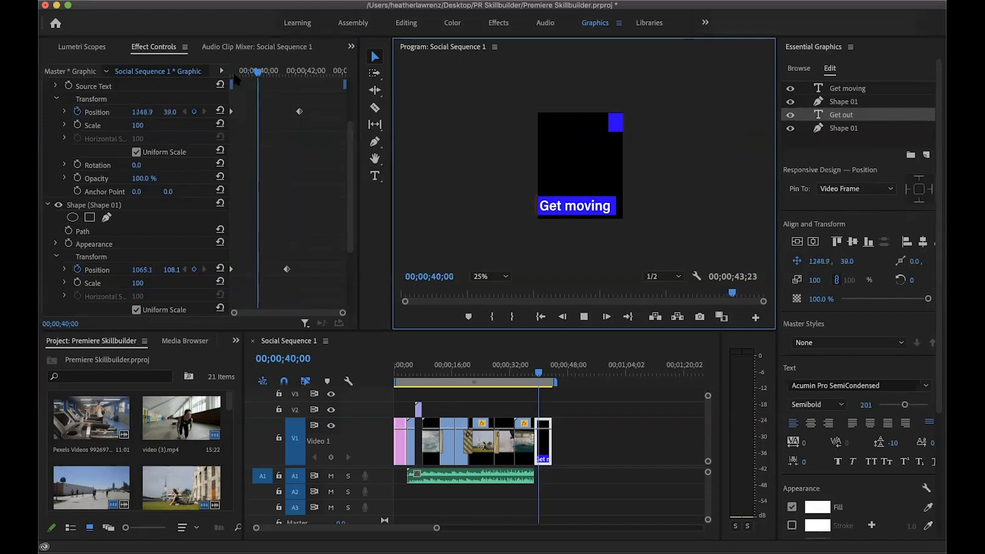
key("space")
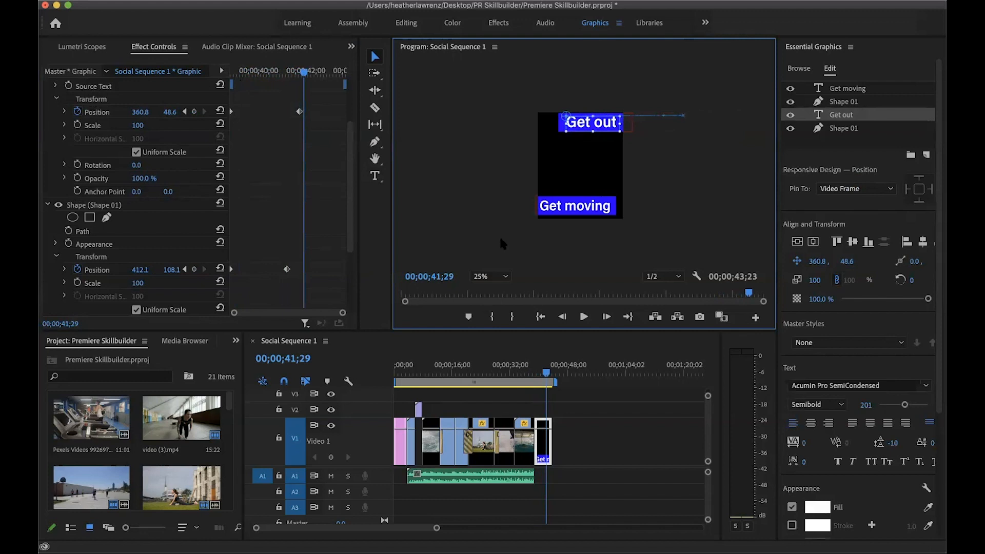
left_click(56, 99)
left_click(56, 99)
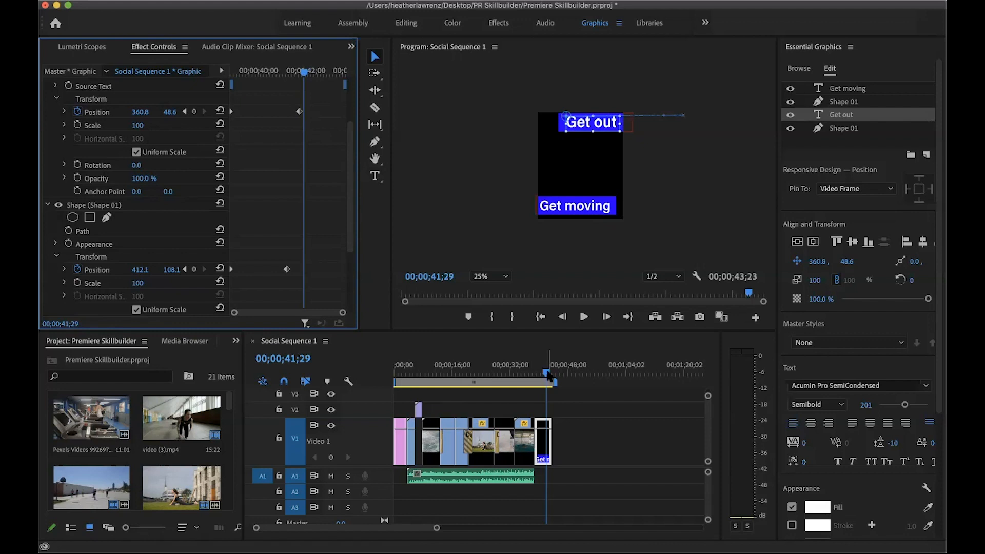
left_click(480, 174)
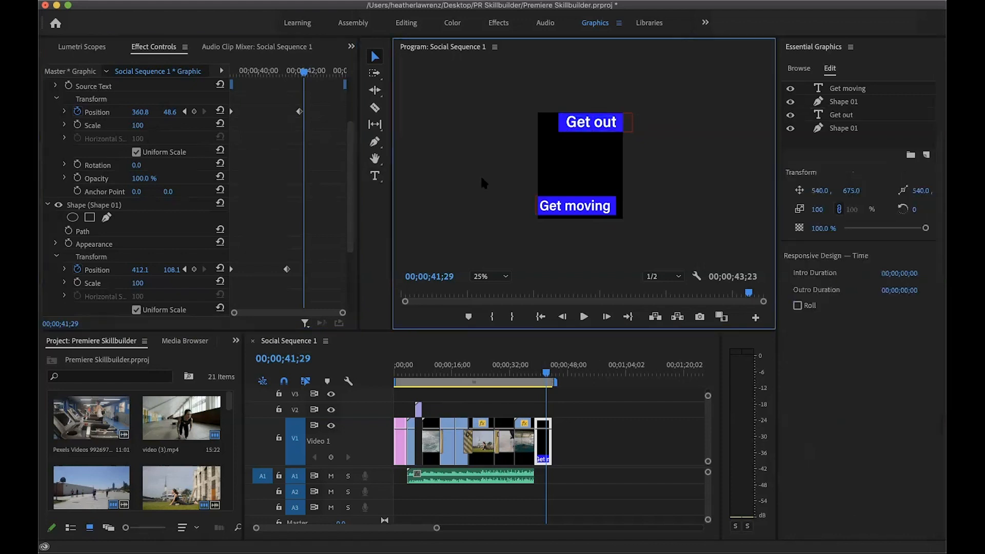
Switch to the Editing workspace and open the media export settings for Social Sequence 1 with the playhead at the sequence's start
left_click(406, 22)
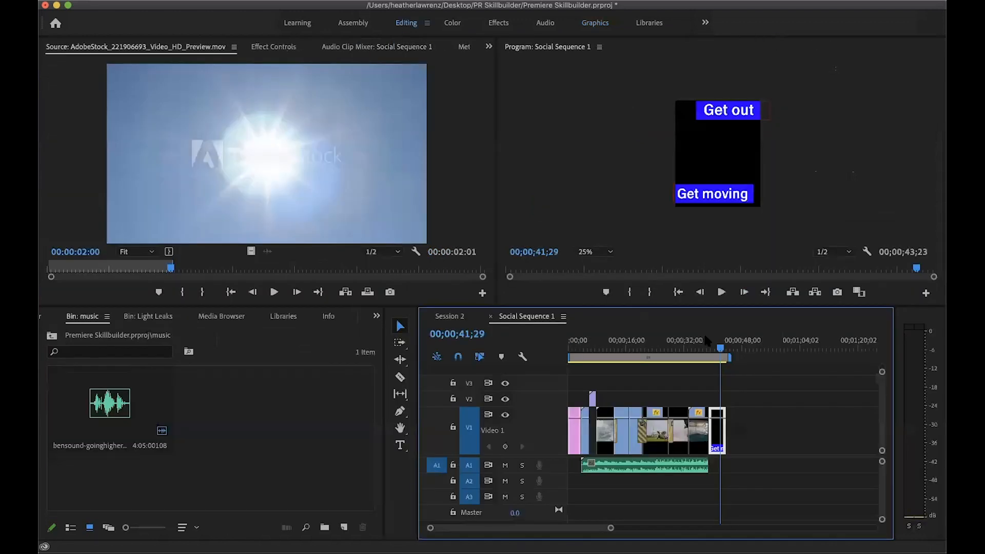
left_click_drag(720, 348, 472, 361)
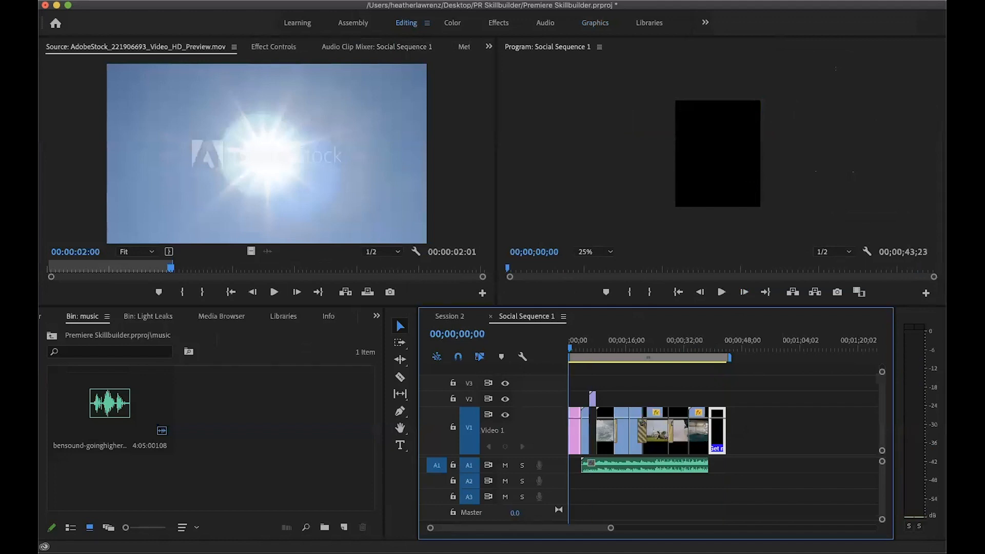
left_click(145, 0)
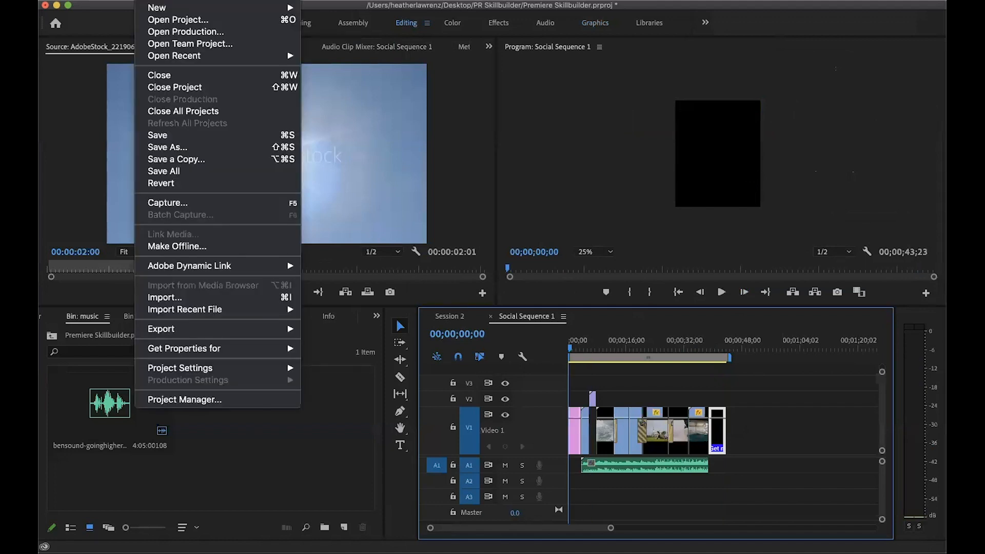
key("super+m")
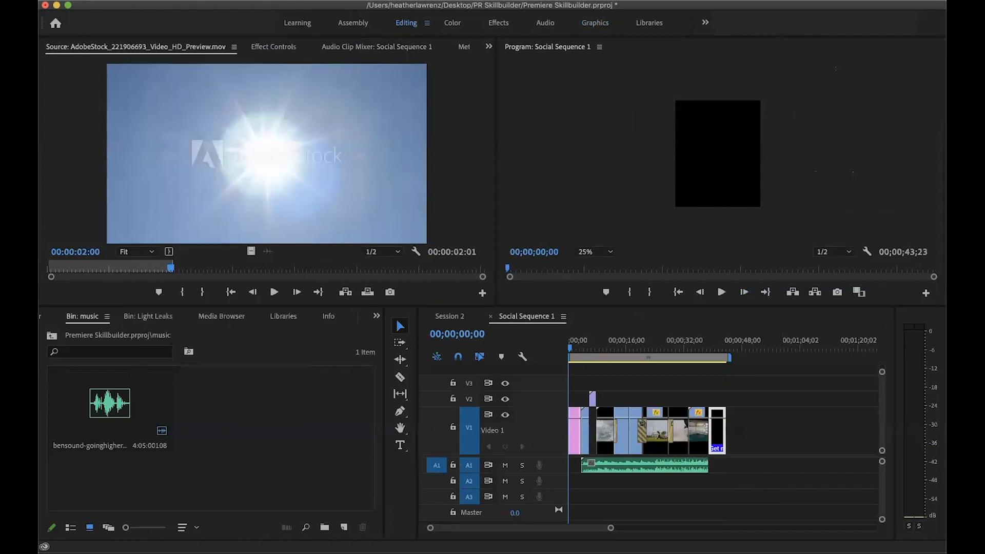
left_click(146, 1)
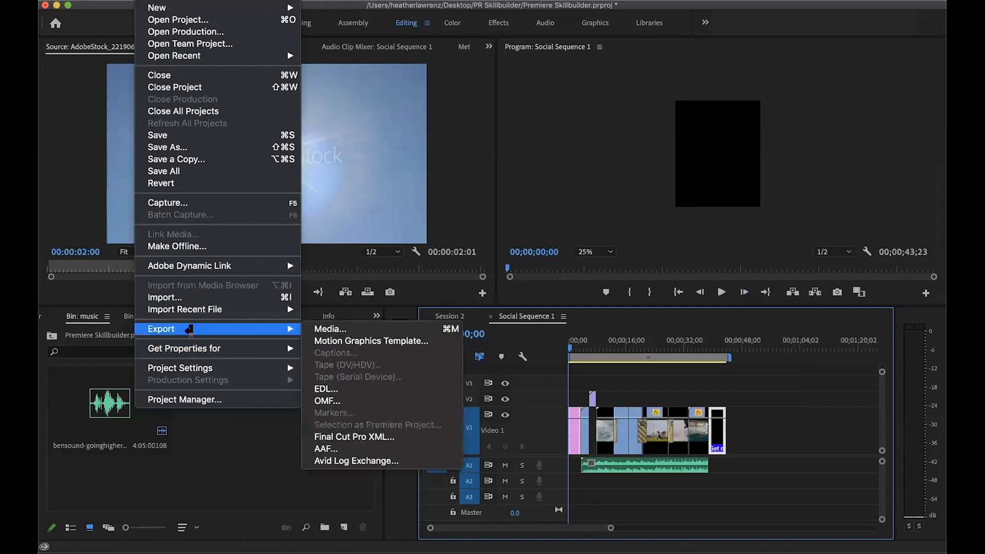
mouse_move(297, 329)
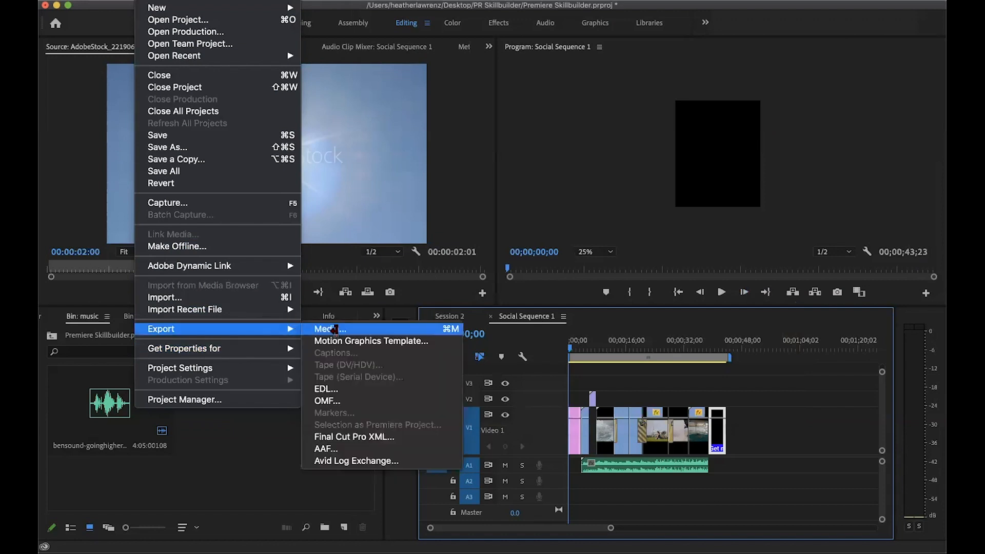
left_click(333, 329)
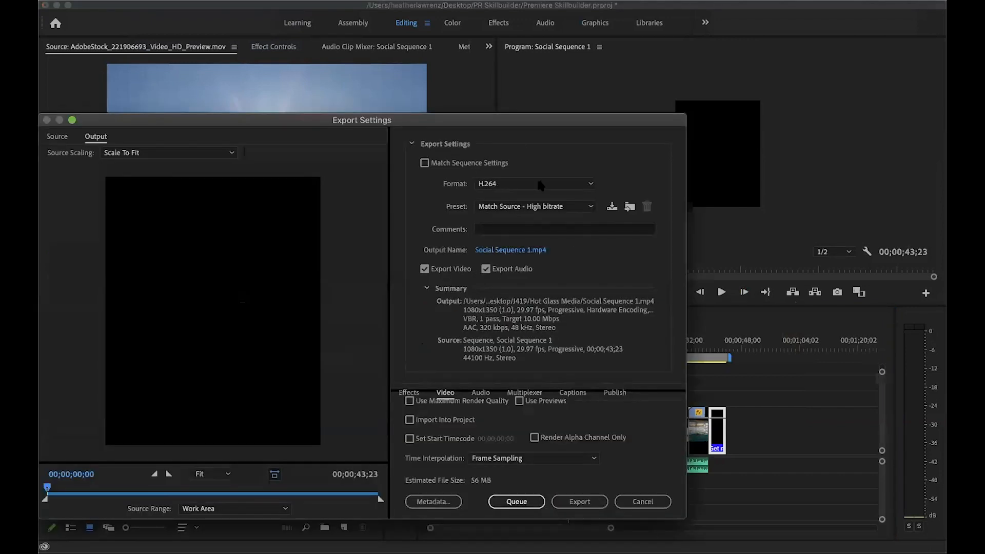
Look through the available H.264 export presets, and close the export settings without exporting
left_click(525, 208)
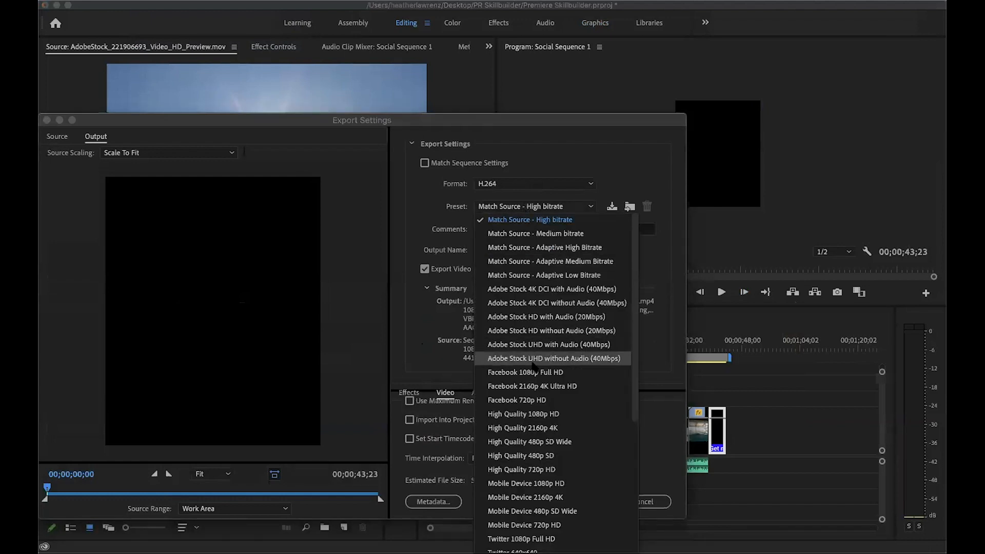
scroll(534, 366, "down", 5)
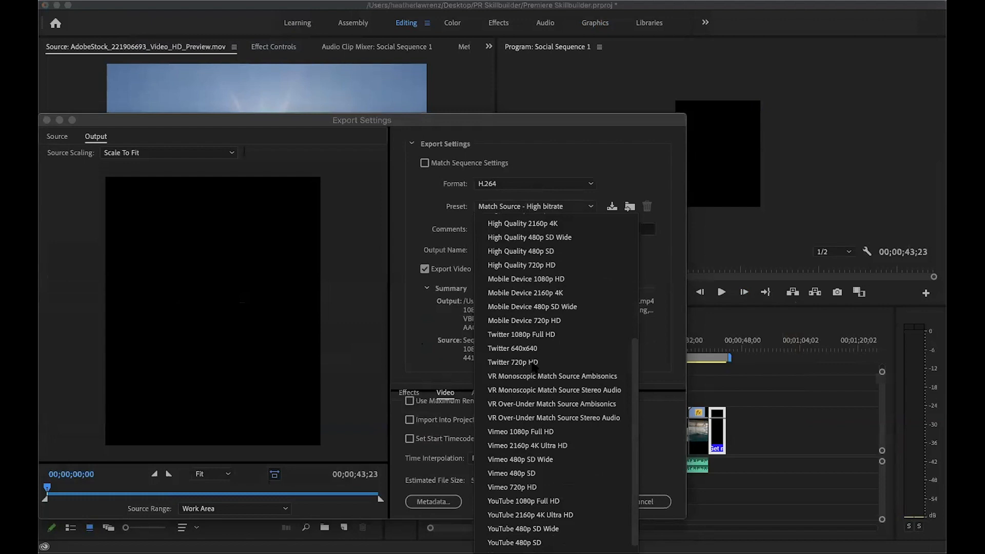
scroll(534, 366, "down", 1)
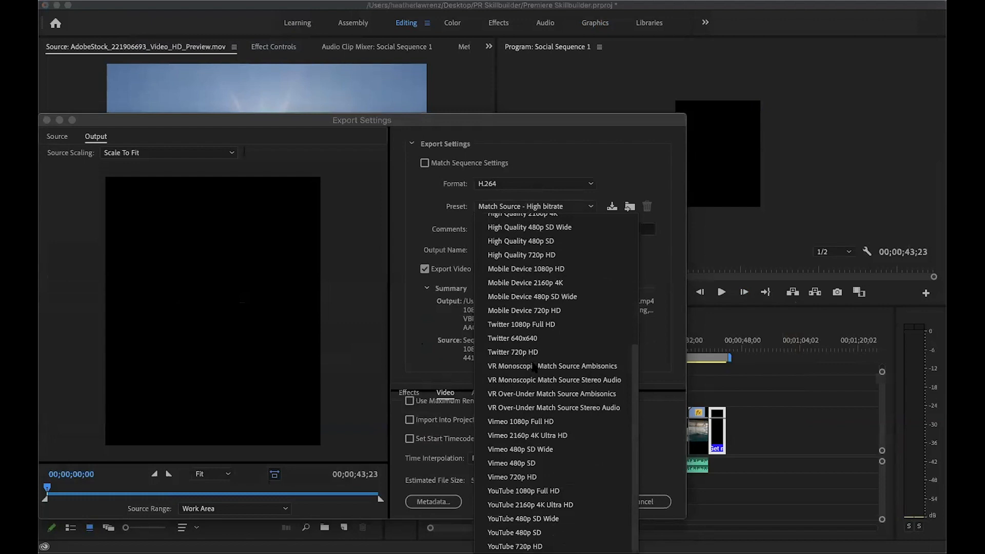
scroll(534, 366, "up", 5)
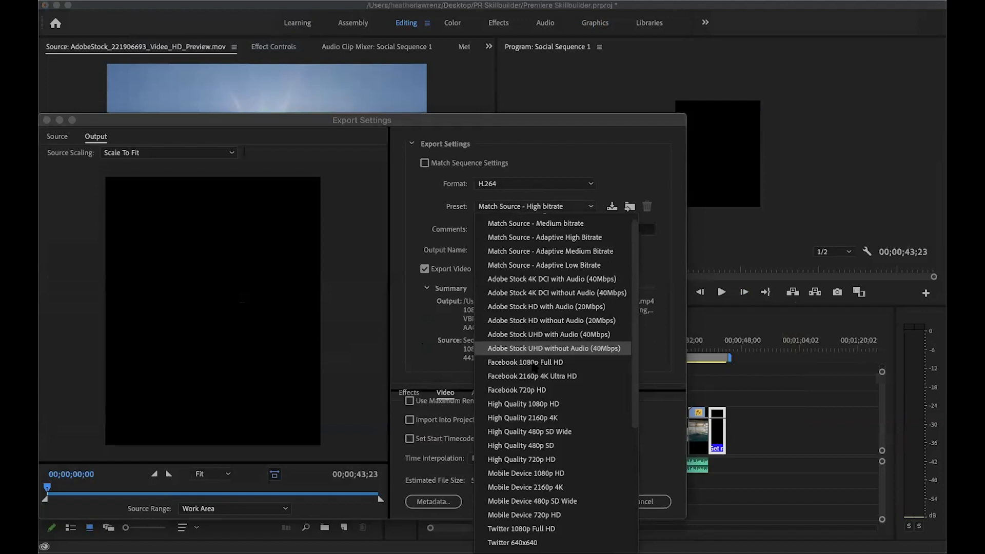
left_click(644, 143)
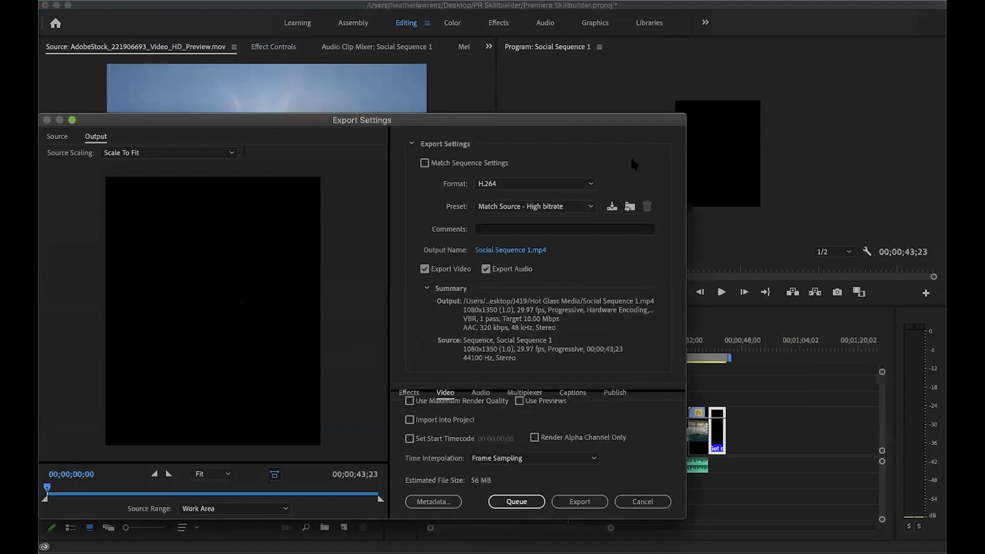
left_click(639, 502)
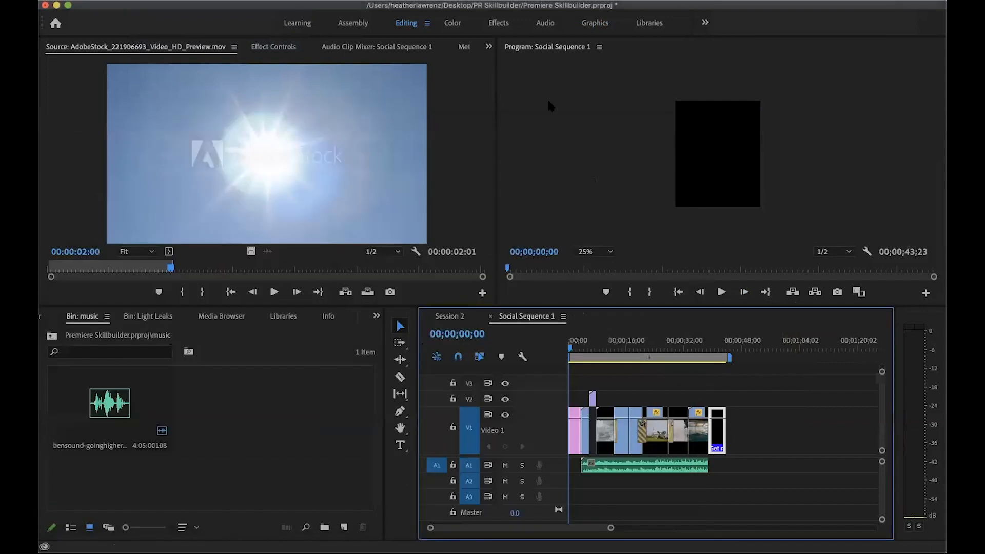
Switch to Chrome, open the blog article "Social media export settings" and examine its recommended Instagram preset and bitrate settings
key("super+m")
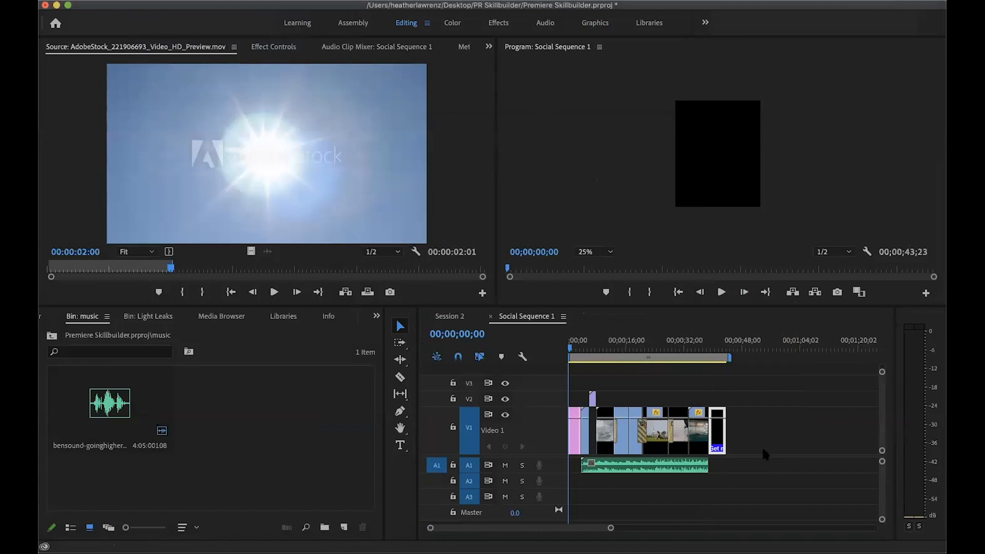
key("super+Tab")
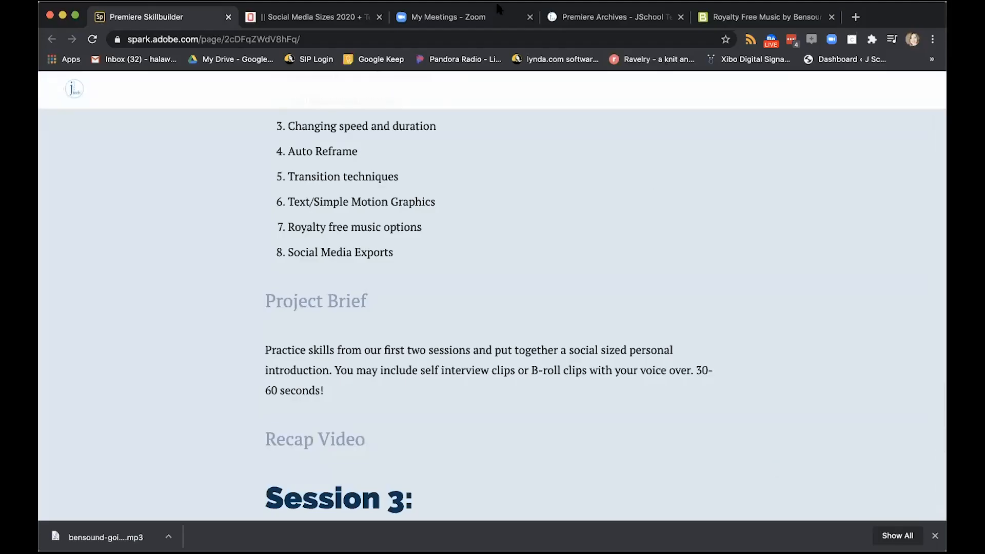
left_click(607, 12)
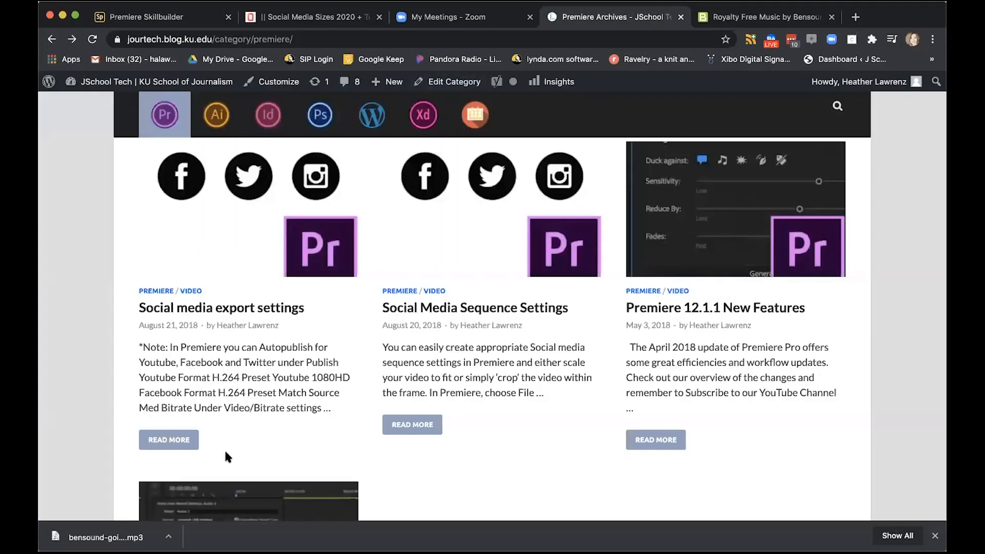
left_click(265, 311)
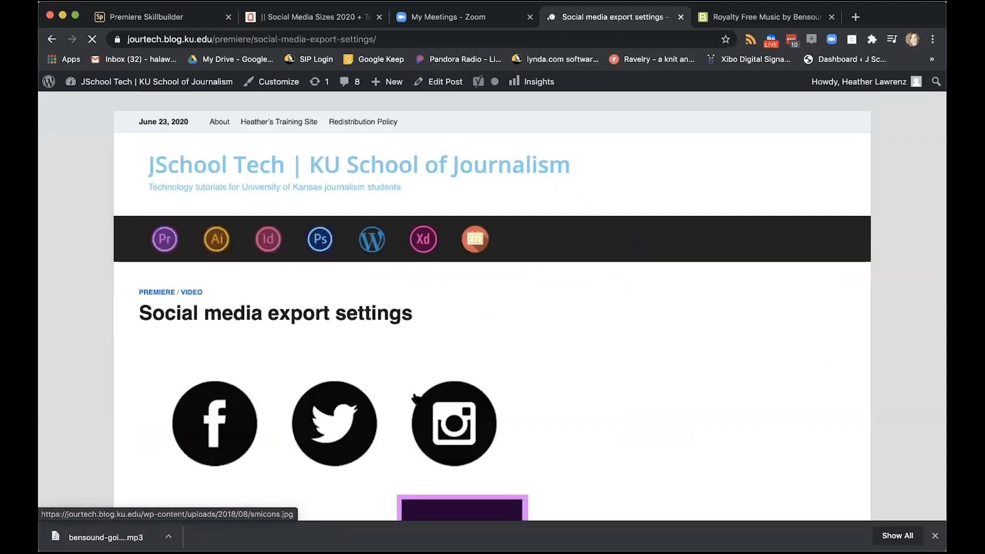
scroll(417, 394, "down", 8)
scroll(415, 391, "down", 3)
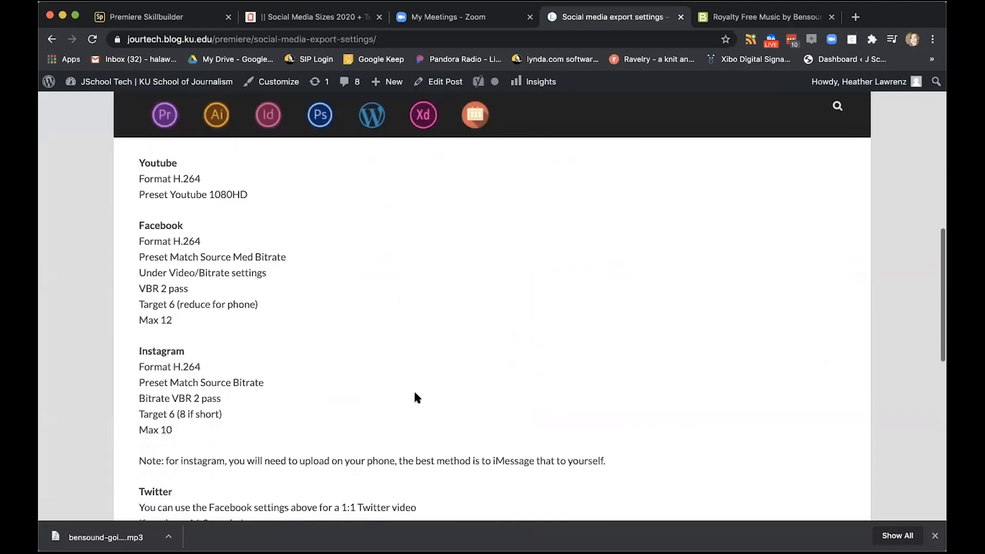
left_click_drag(138, 378, 230, 410)
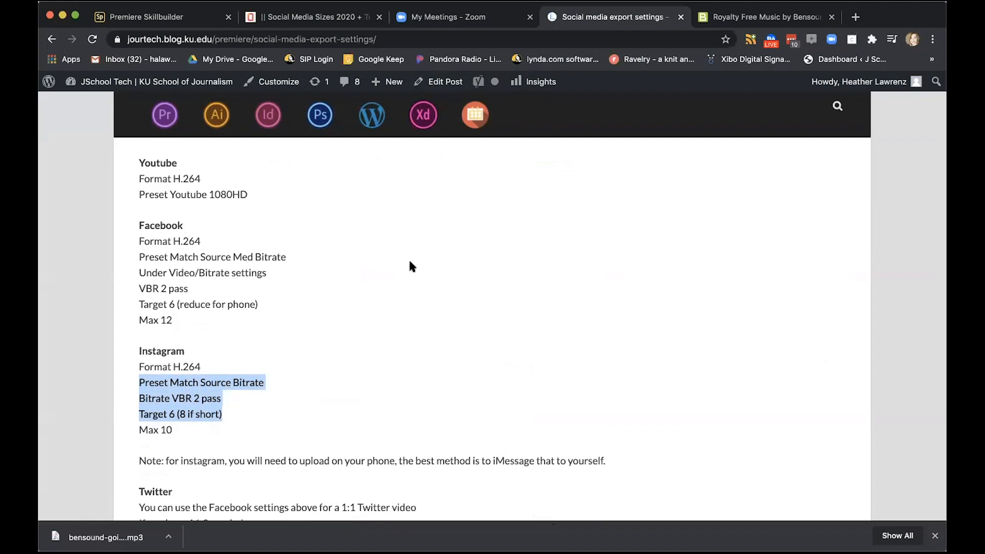
Return to Premiere Pro, reopen the media export settings for Social Sequence 1 and choose the Match Source - Medium bitrate preset
key("super+Tab")
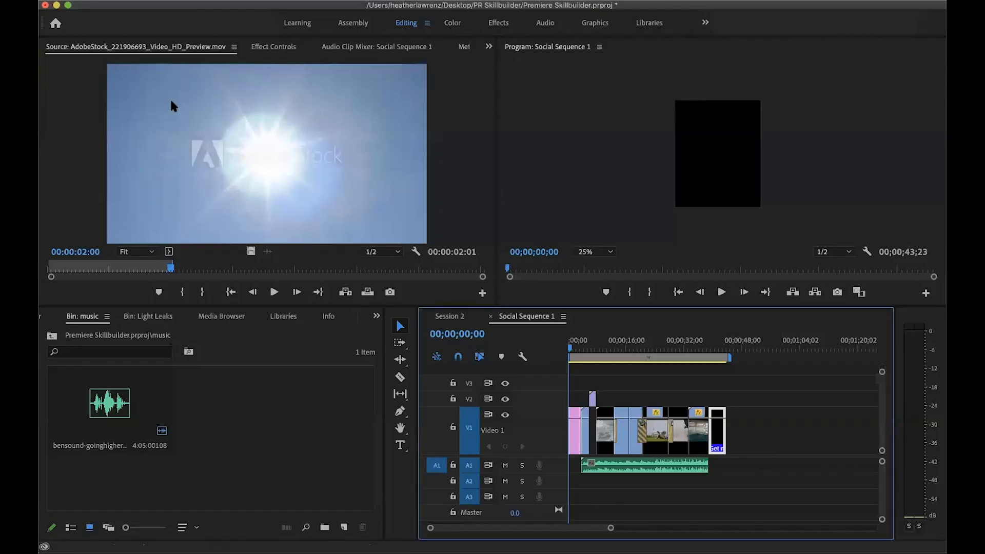
left_click(146, 1)
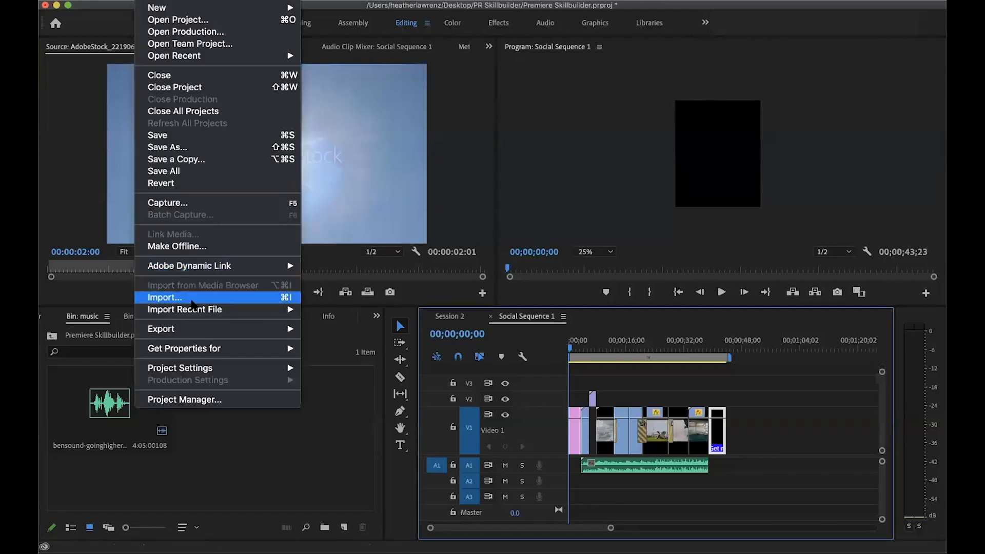
mouse_move(196, 335)
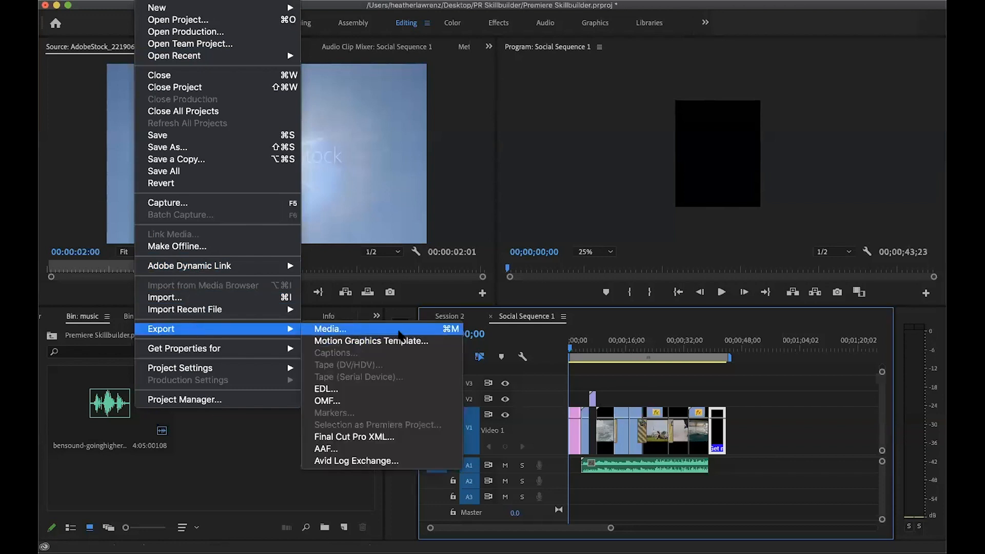
left_click(402, 330)
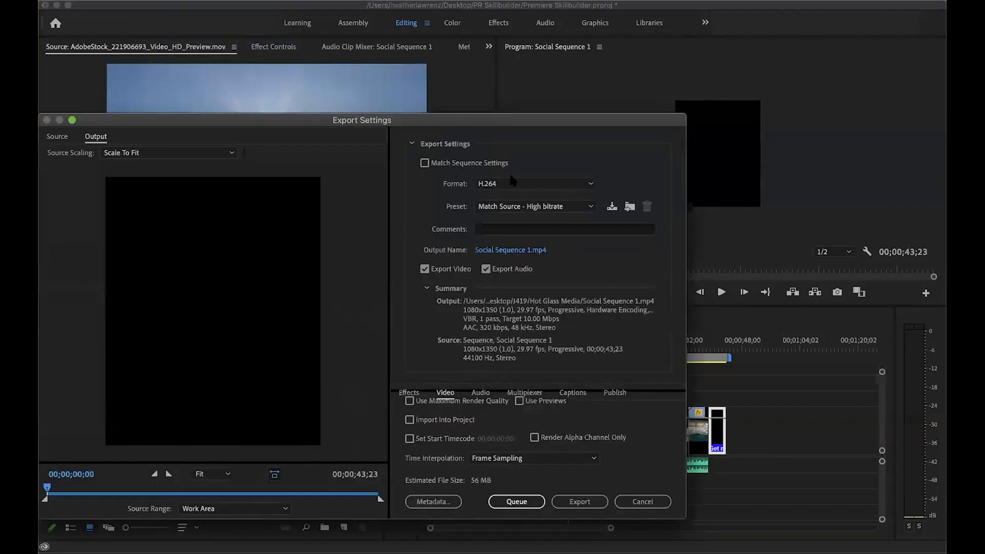
left_click(575, 206)
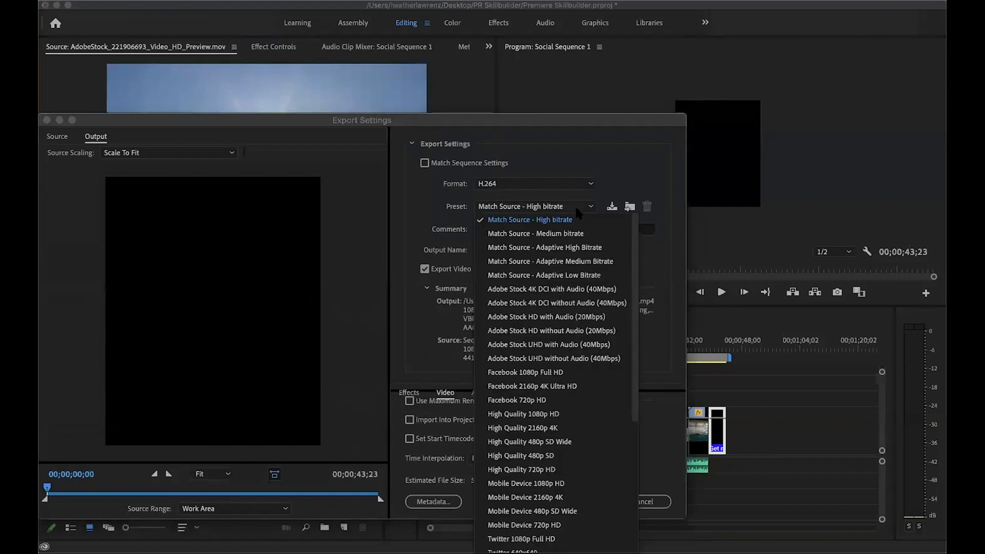
left_click(567, 234)
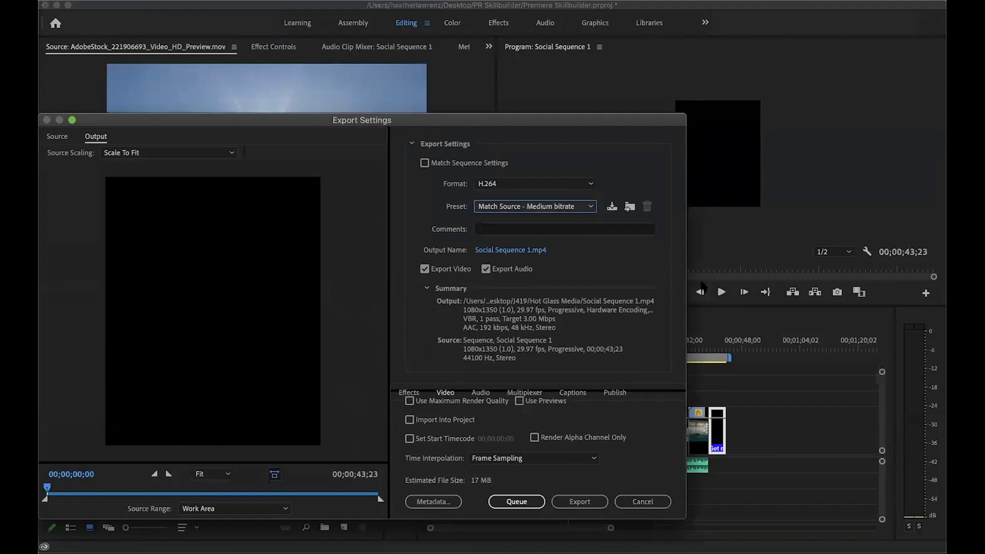
Enlarge the export settings window and set the video bitrate encoding to VBR, 2 pass
left_click_drag(549, 112, 549, 36)
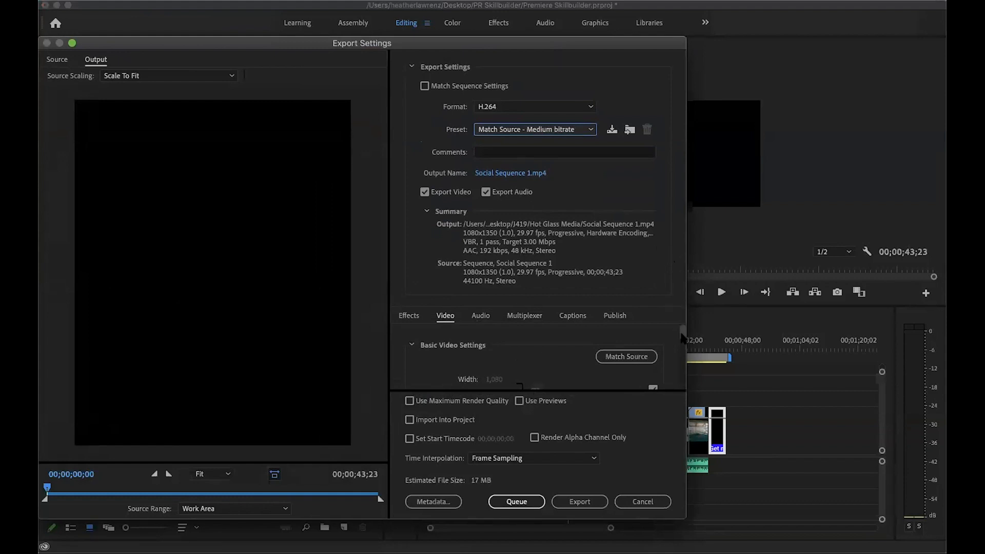
left_click_drag(681, 334, 673, 371)
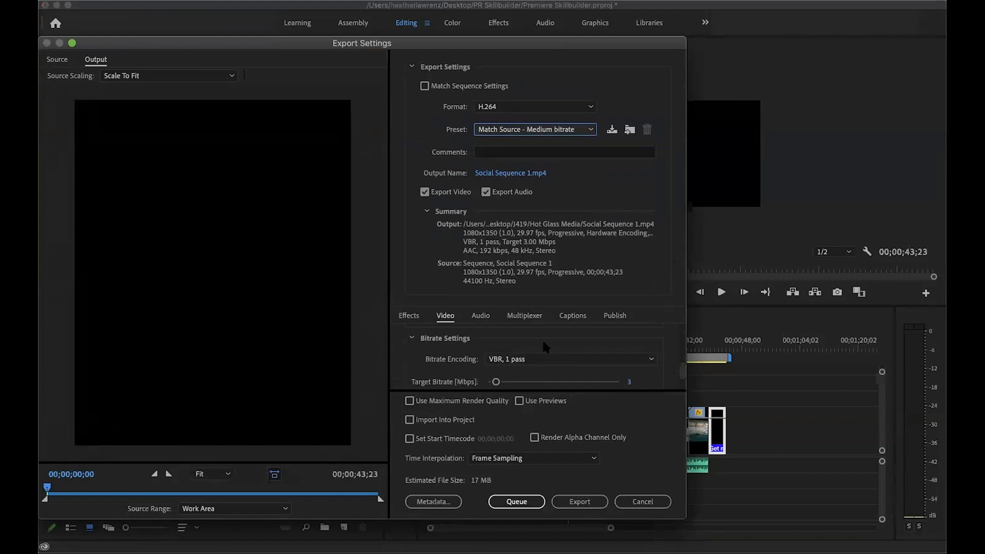
left_click(547, 361)
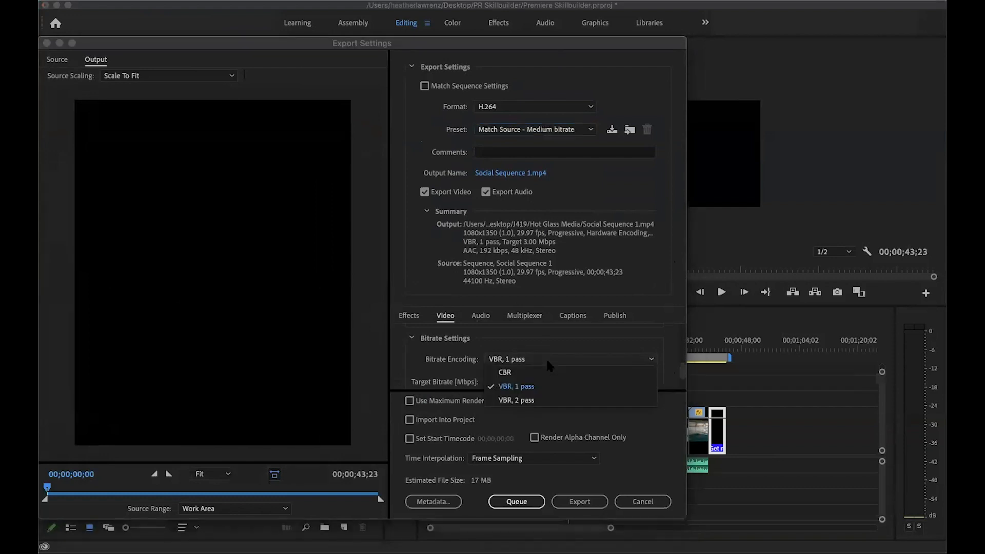
left_click(529, 399)
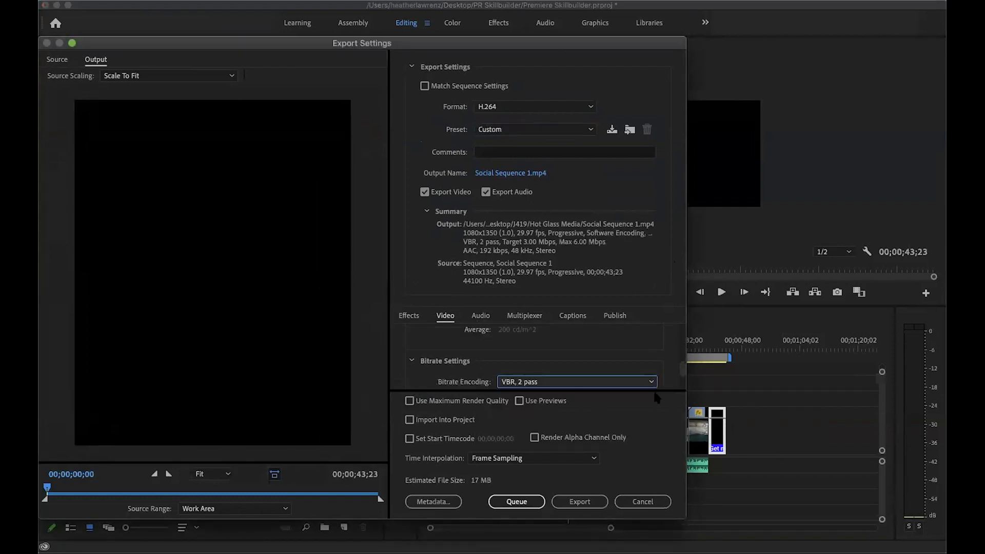
Set the export's target bitrate to 6 Mbps and its maximum bitrate to 10 Mbps
left_click_drag(682, 375, 682, 374)
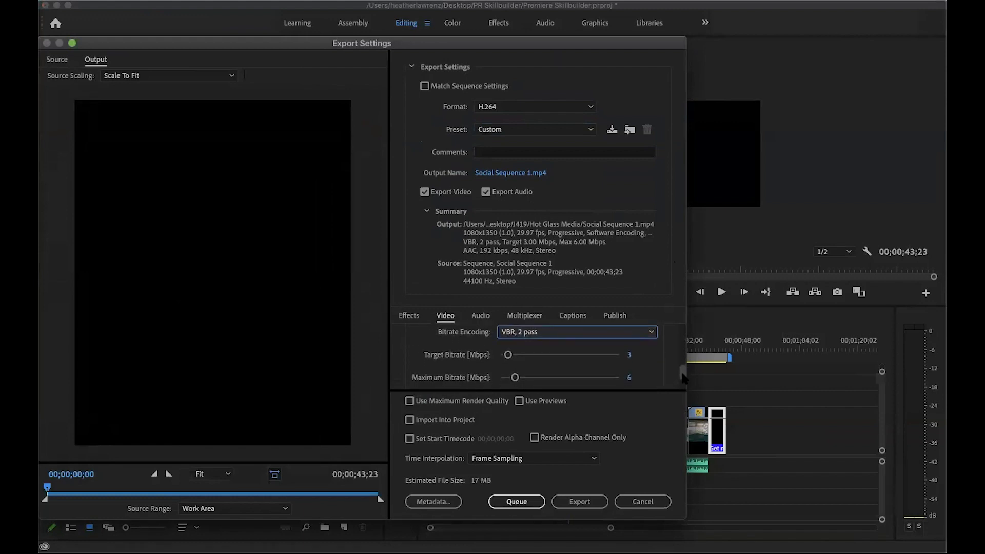
left_click(629, 354)
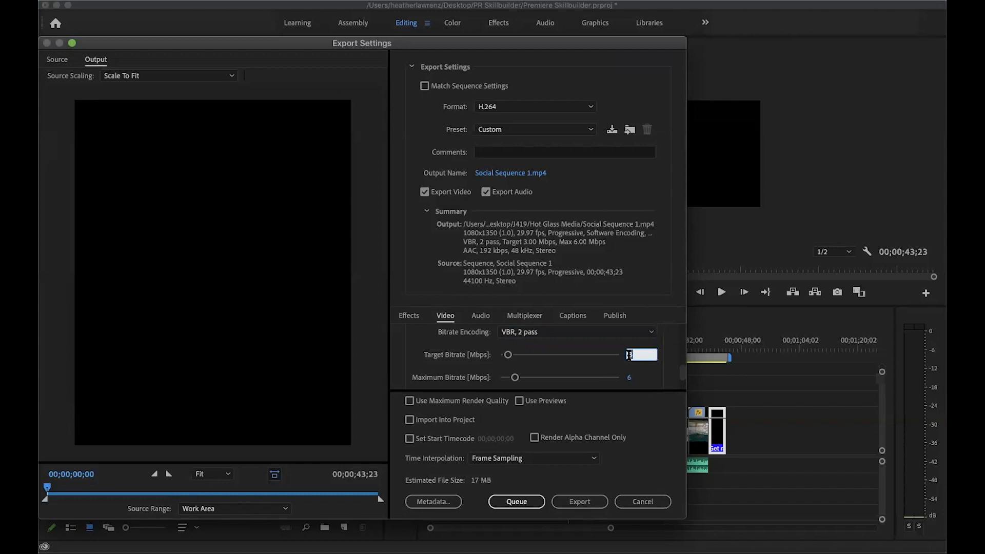
type("6")
key("Tab")
type("10")
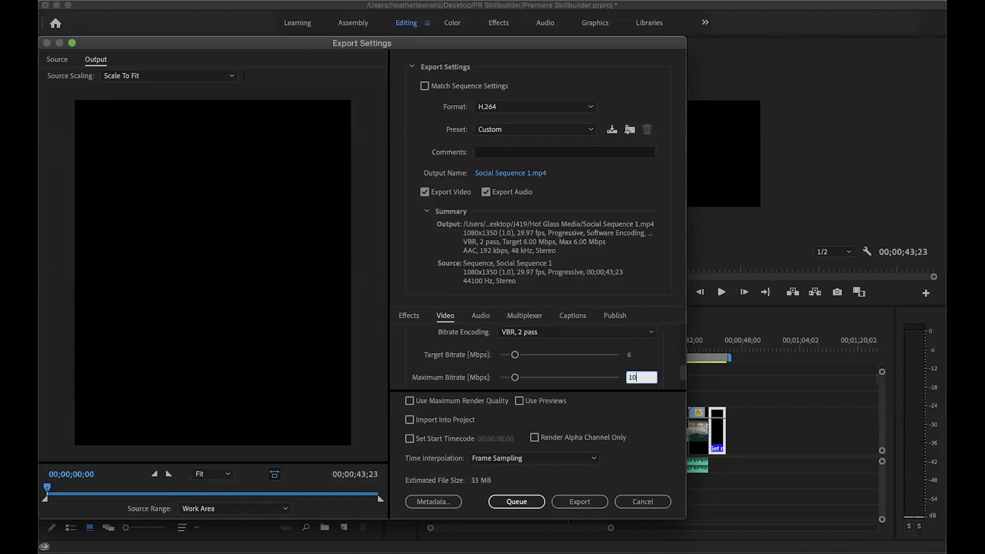
key("Return")
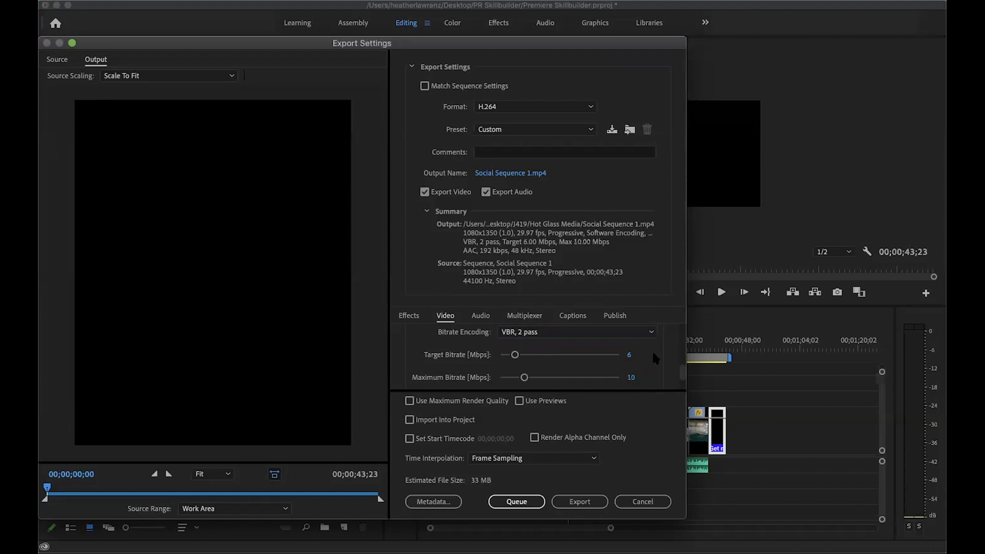
Set the export's audio sample rate to 44100 Hz
left_click(478, 317)
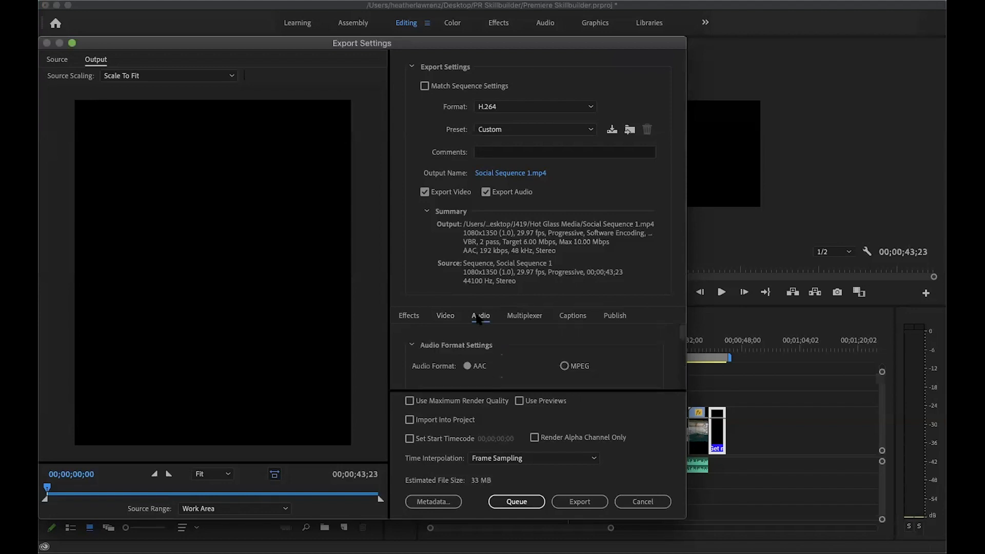
mouse_move(684, 335)
left_mouse_down()
mouse_move(678, 360)
mouse_move(678, 352)
left_mouse_up()
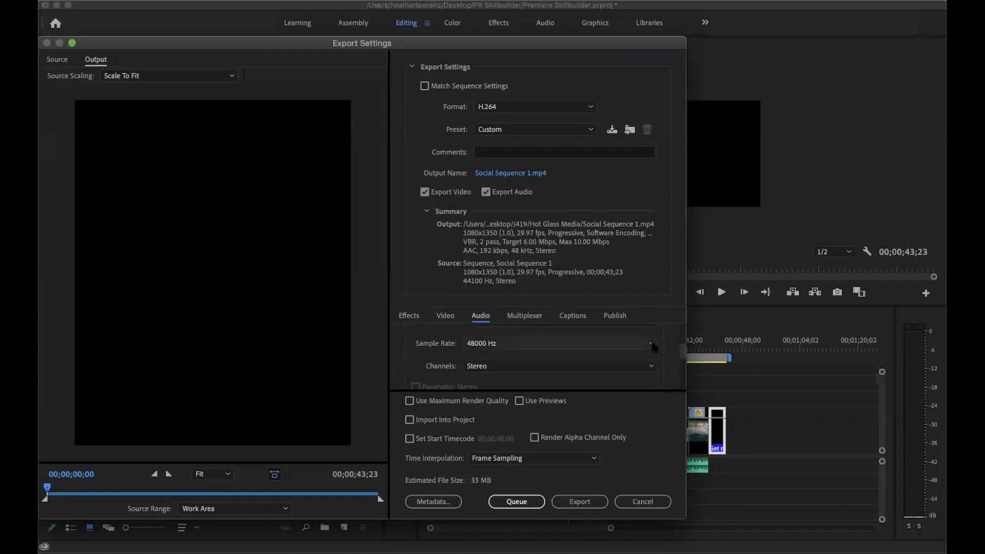
left_click(651, 345)
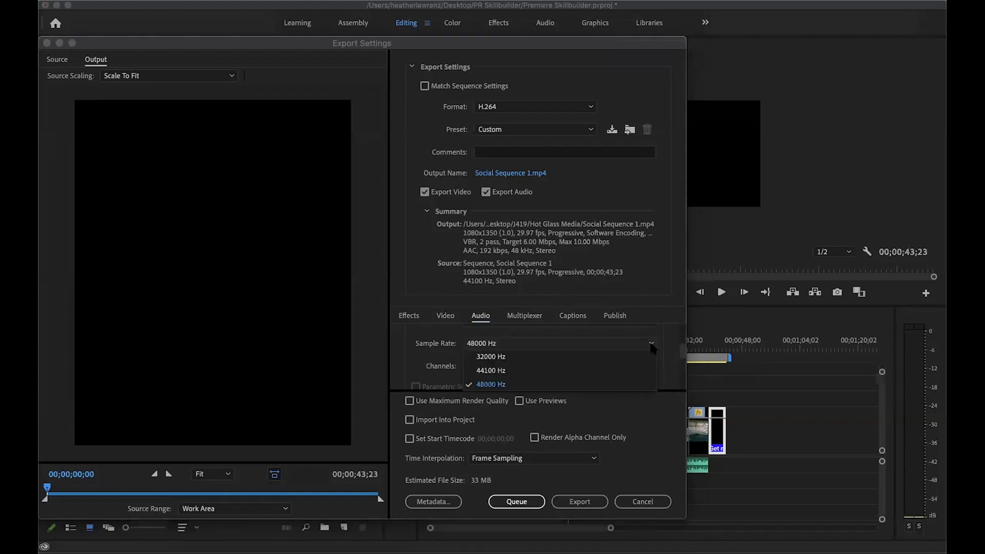
left_click(515, 370)
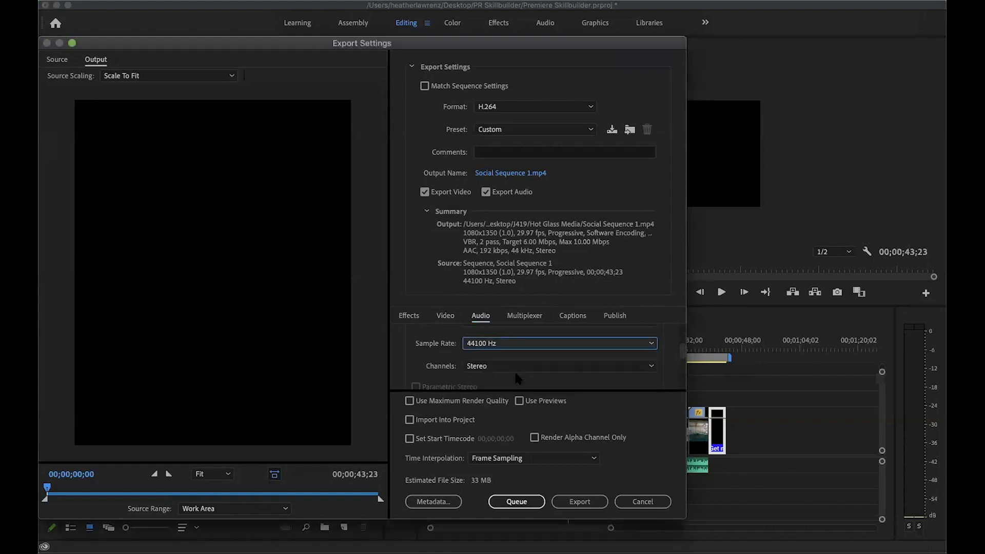
Start exporting Social Sequence 1, cancel the encoding and close the export settings
left_click(580, 503)
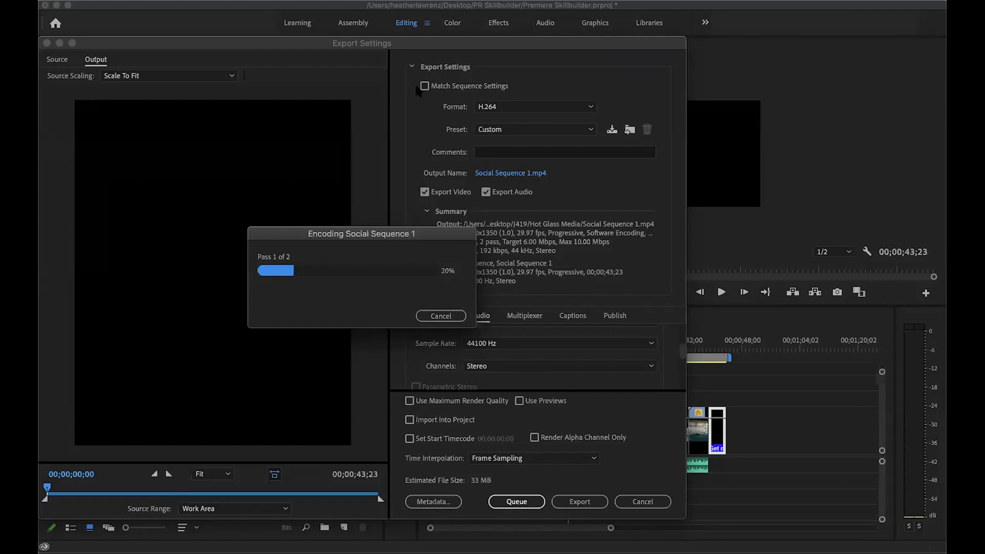
left_click(445, 315)
left_click(444, 315)
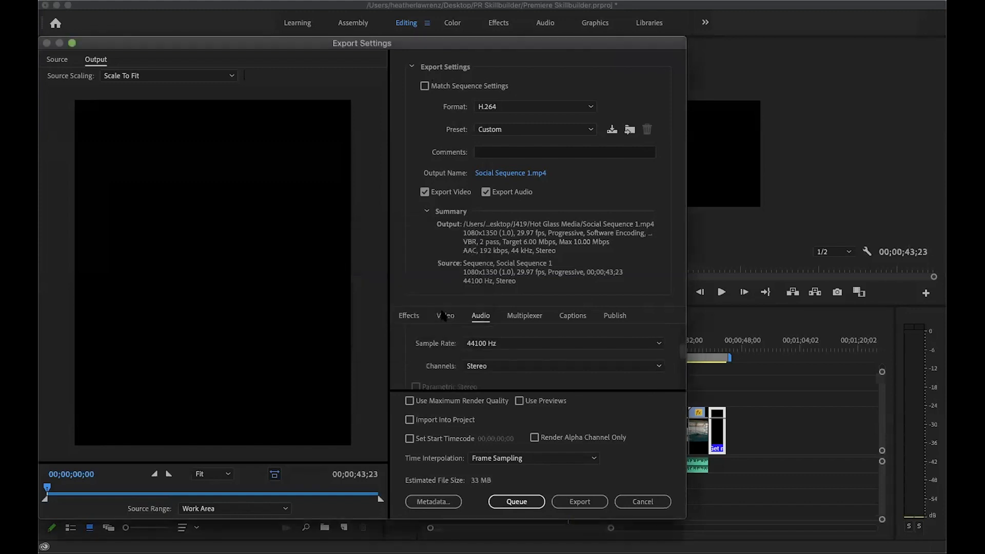
left_click(632, 499)
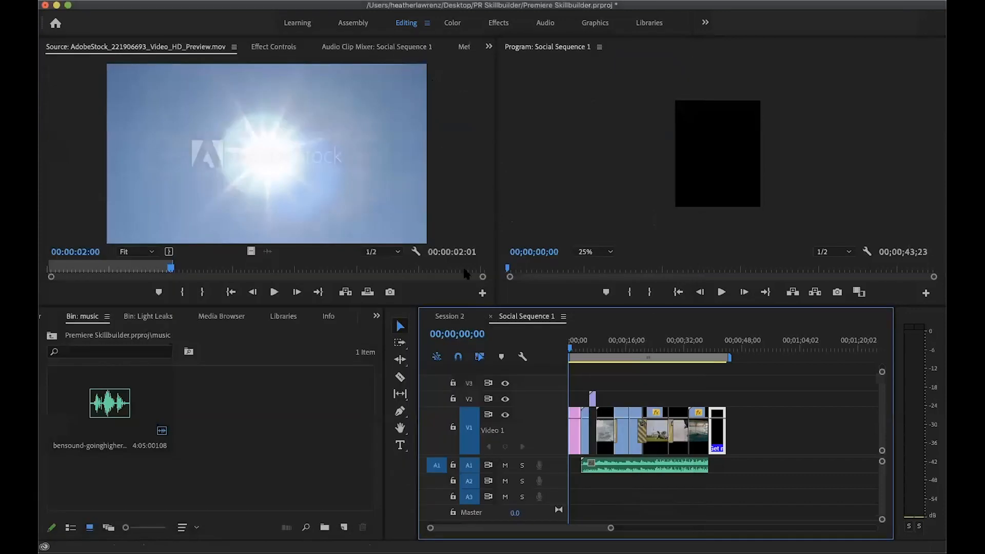
left_click(237, 0)
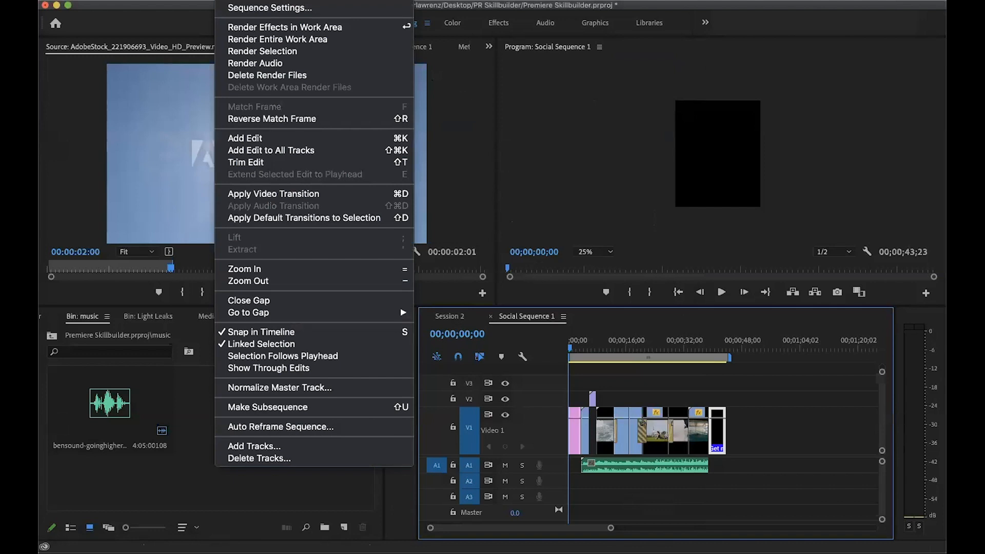
key("Escape")
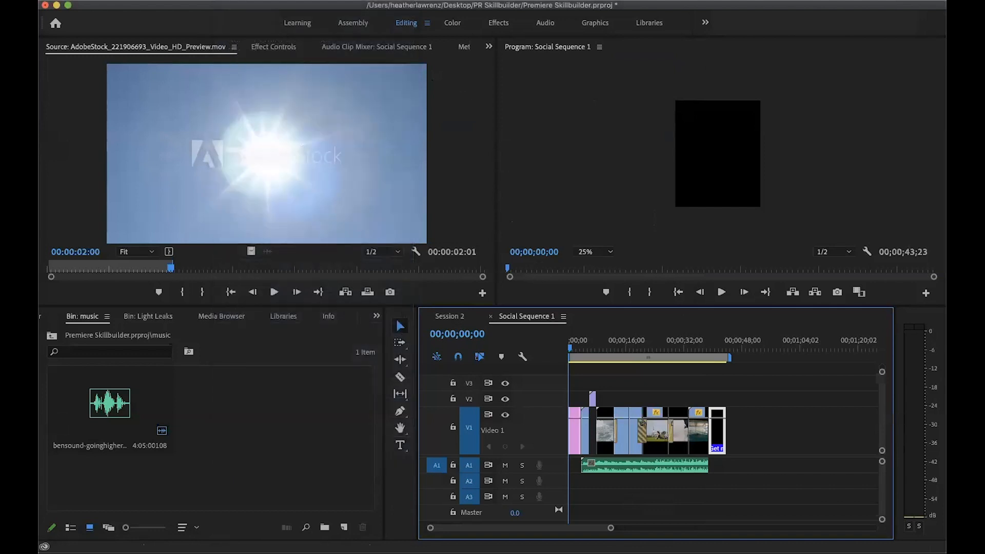
Create an auto-reframed duplicate of Social Sequence 1 with a Square 1:1 target aspect ratio, default motion tracking and clips not nested
left_click(237, 0)
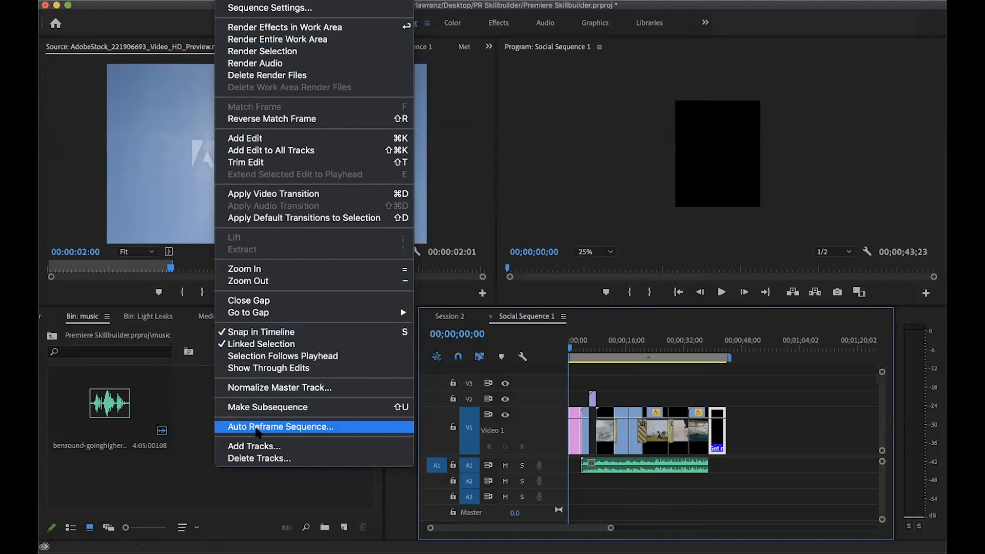
left_click(257, 428)
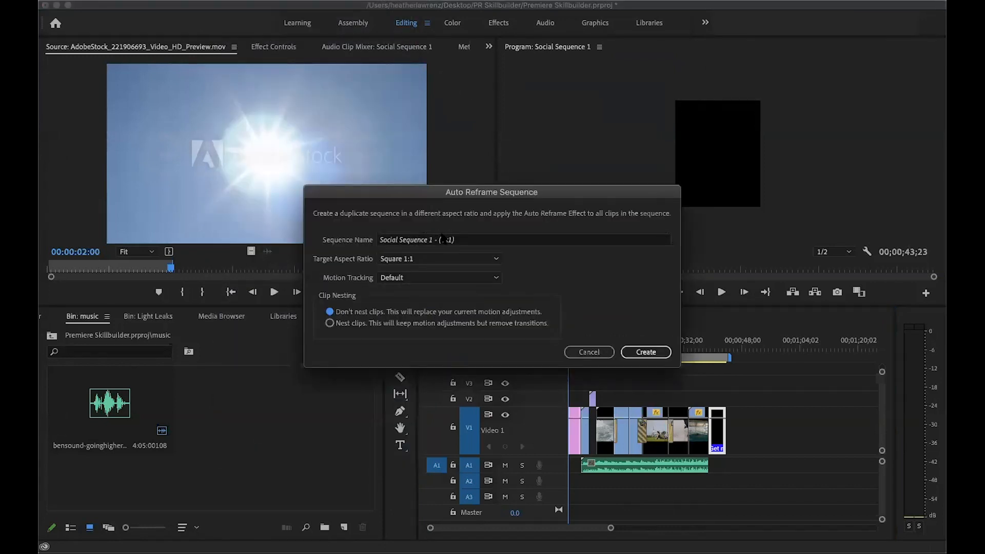
left_click_drag(592, 192, 495, 171)
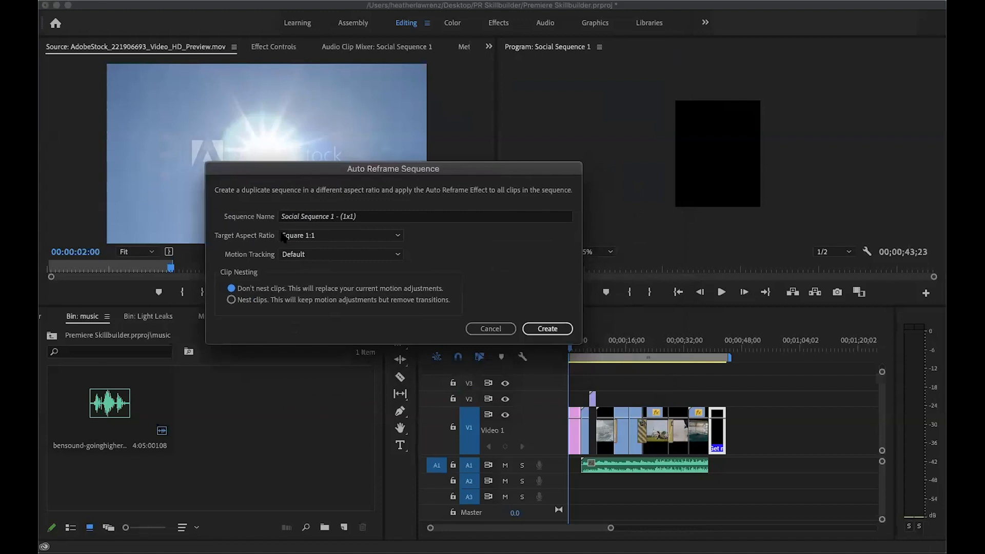
left_click(386, 236)
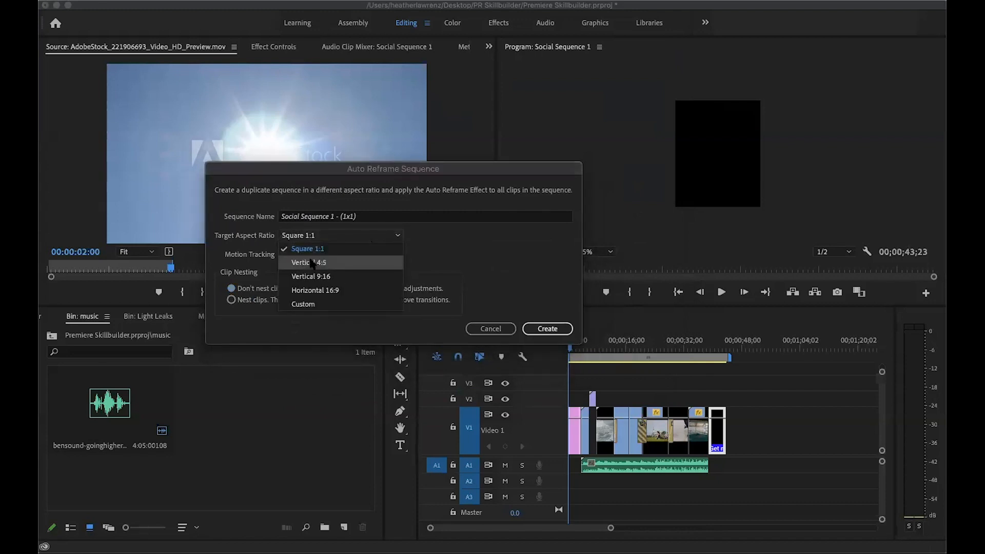
left_click(315, 250)
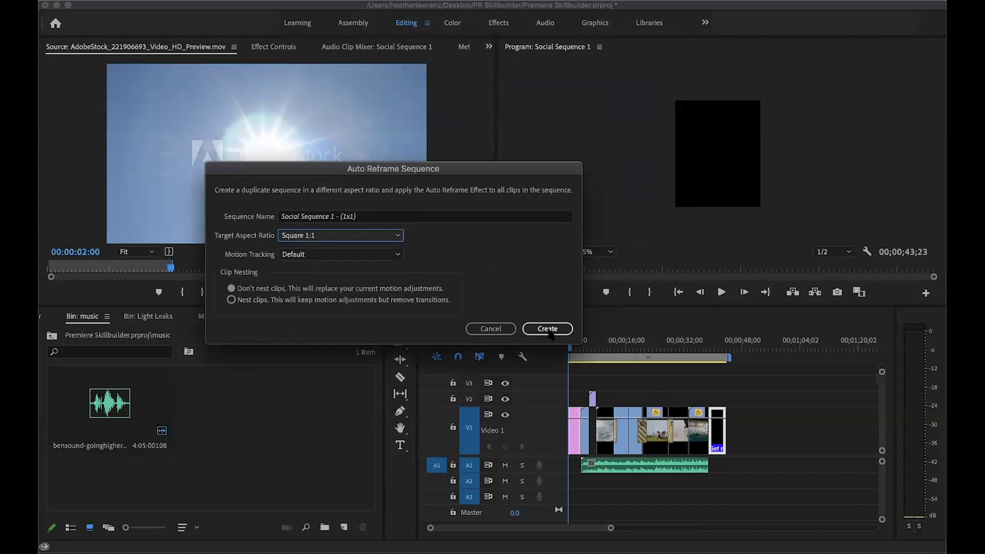
left_click(548, 329)
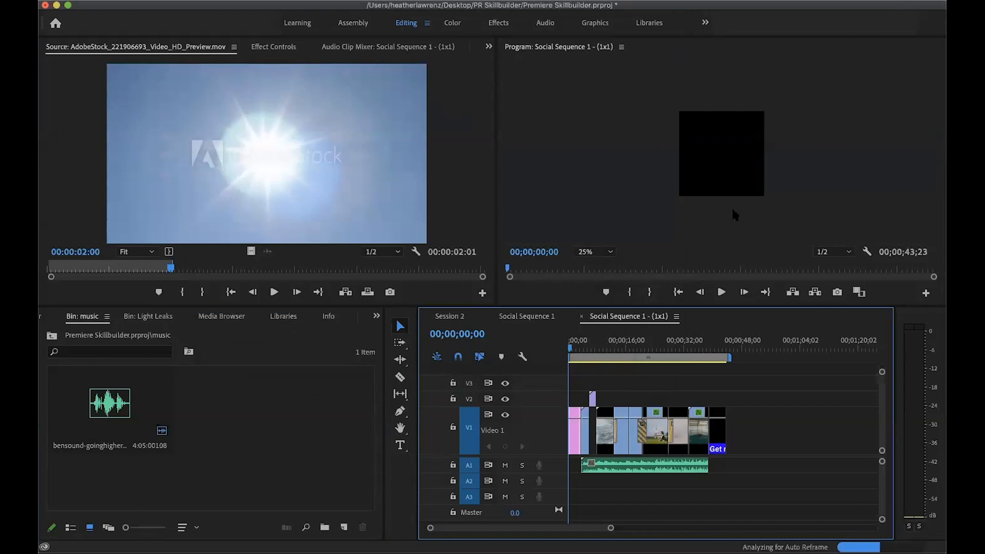
Mute audio track A1 in the square sequence and scrub from its start to about 28 seconds to preview the reframed clips
left_click(570, 351)
left_click(505, 465)
left_click(573, 349)
left_click_drag(574, 349, 669, 364)
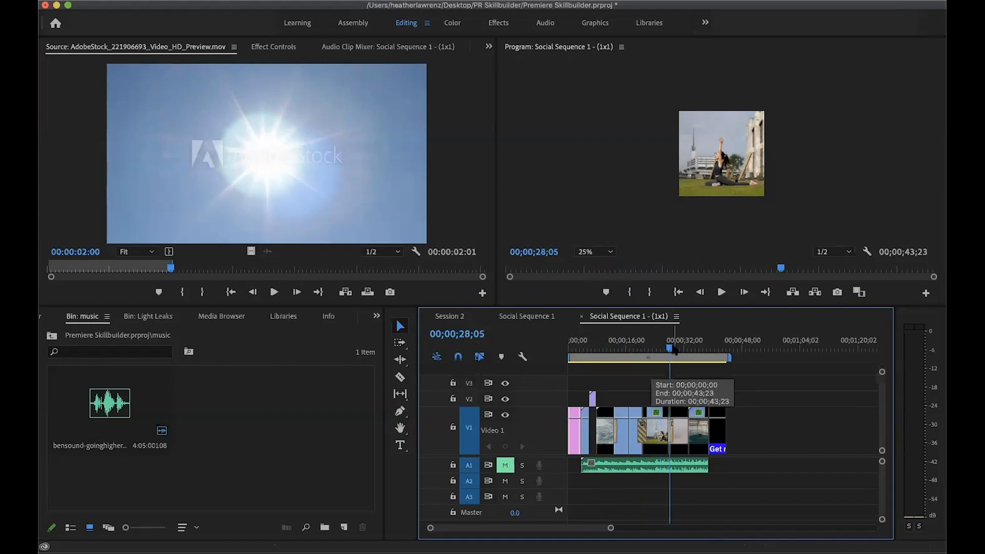
Compare the Session 2, Social Sequence 1 and square 1x1 sequences, and switch to the Premiere Skillbuilder page in Chrome
left_click(446, 315)
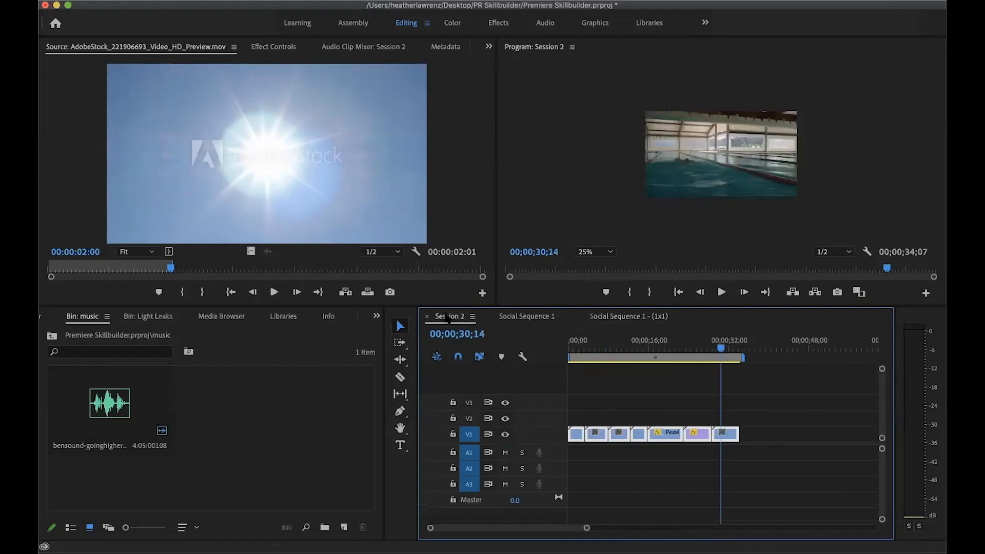
left_click(534, 318)
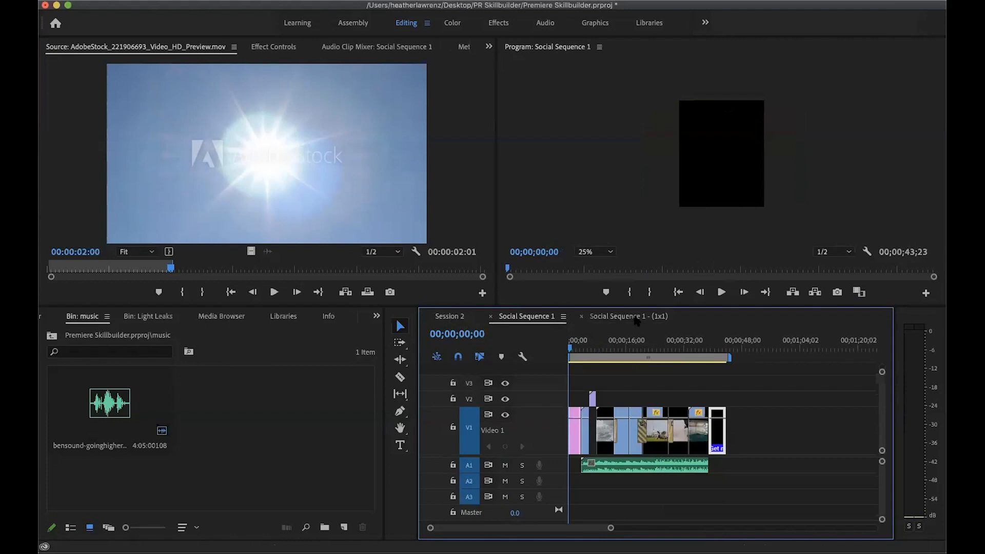
left_click(635, 317)
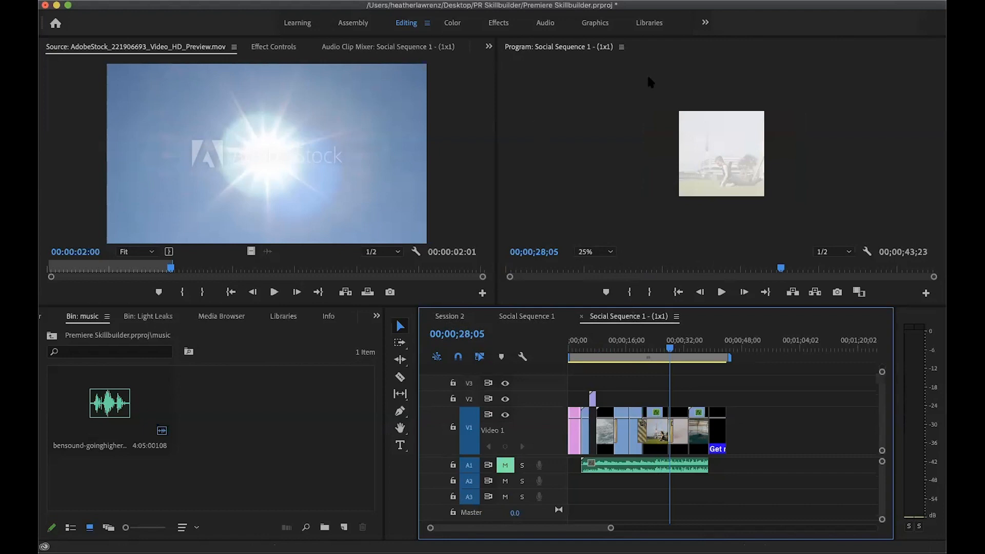
key("super+Tab")
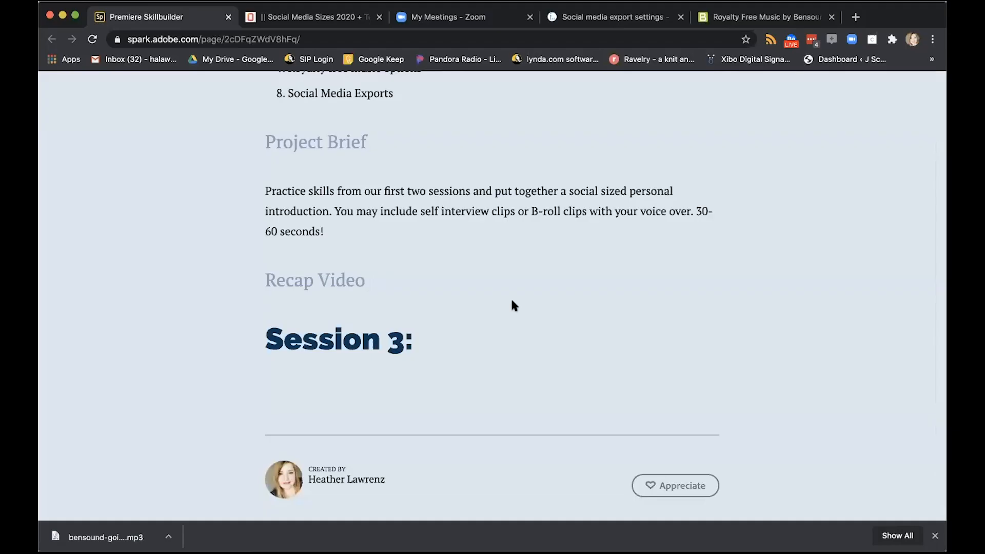